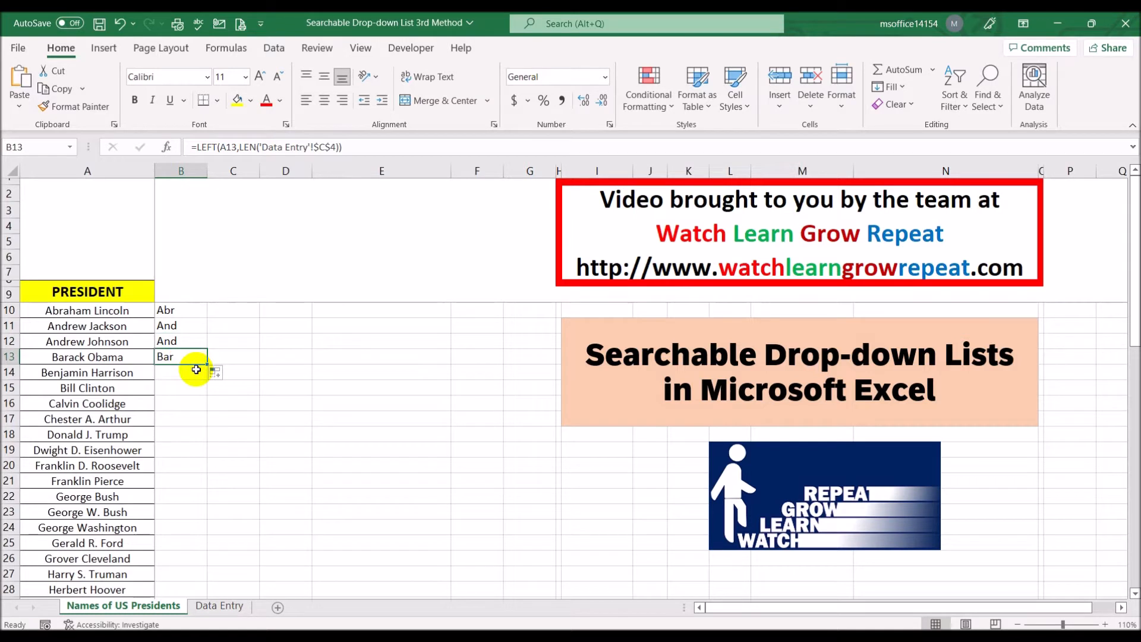
Step: Change the formula in B10 on the Names of US Presidents sheet to =IF(LEFT(A10,LEN('Data Entry'!$C$4))='Data Entry'!$C$4,1,0)
{"action": "left_click", "coordinate": [186, 309]}
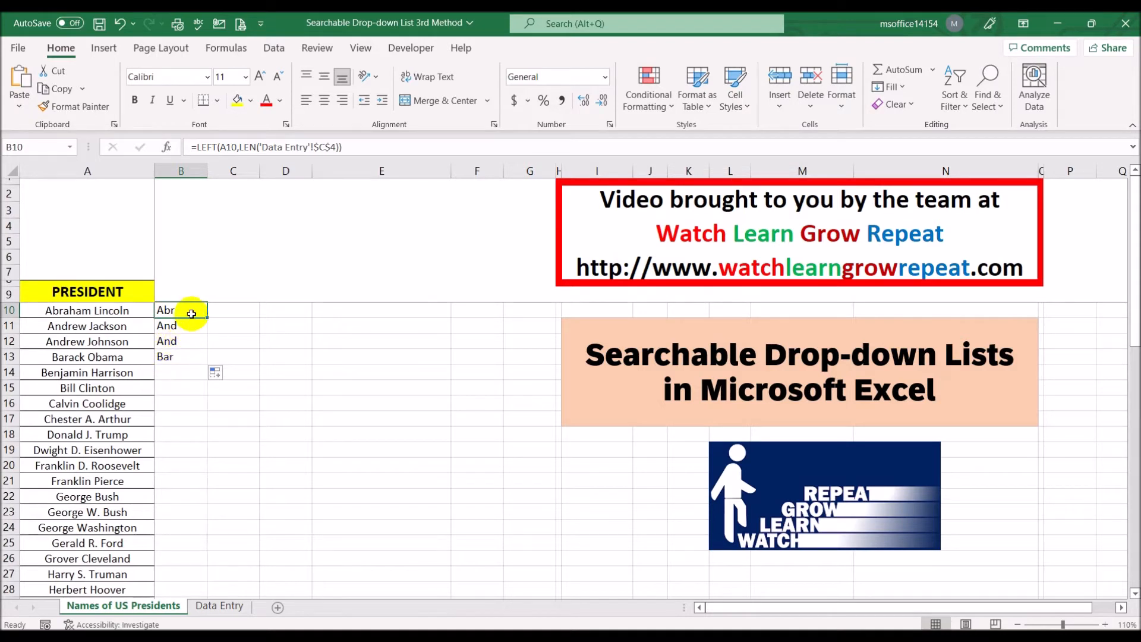
{"action": "left_click", "coordinate": [219, 612]}
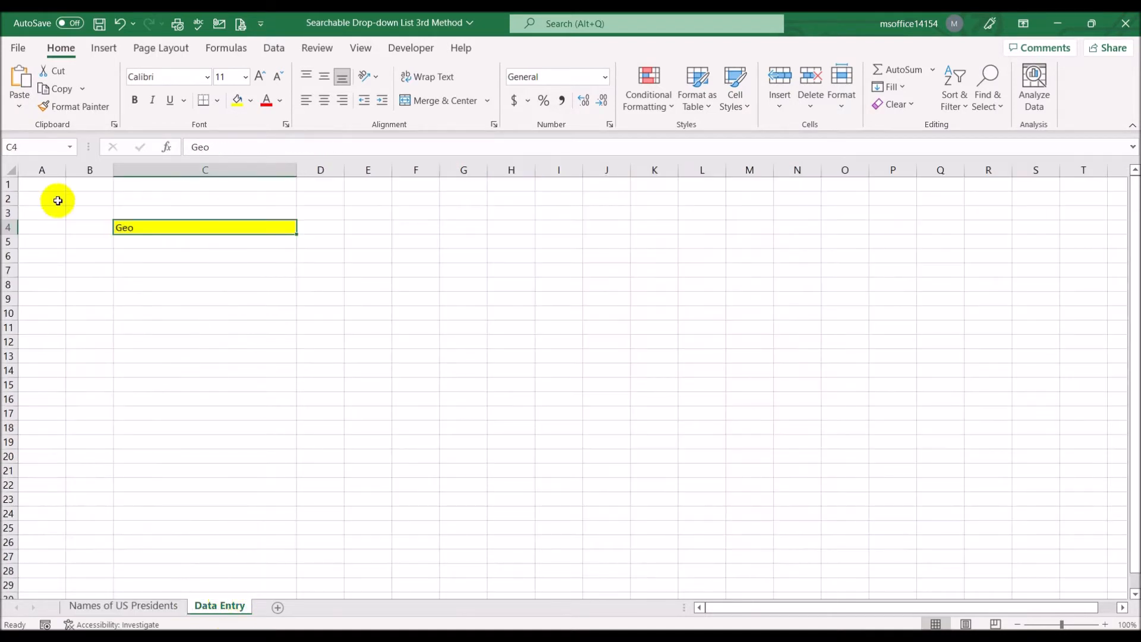
{"action": "left_click", "coordinate": [150, 605]}
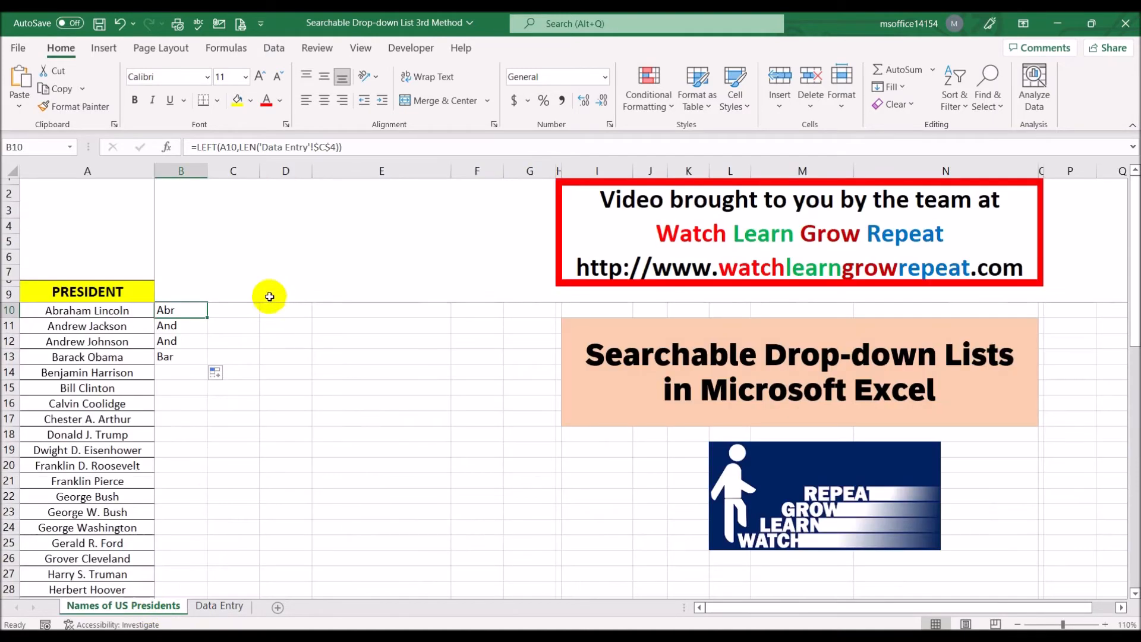
{"action": "left_click", "coordinate": [198, 146]}
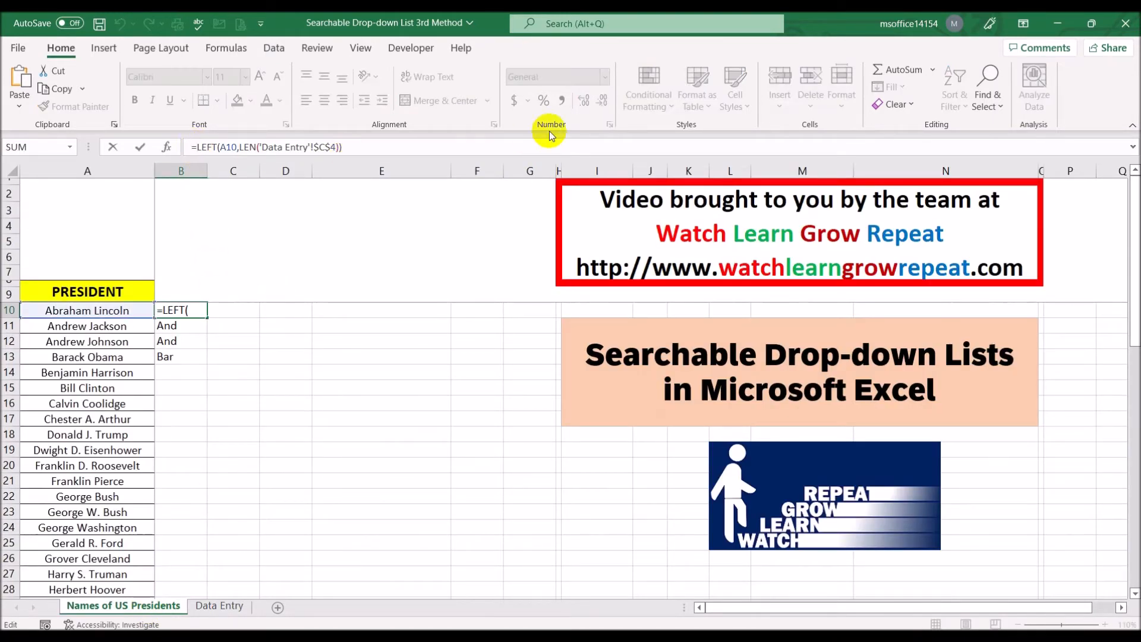
{"action": "type", "text": "if"}
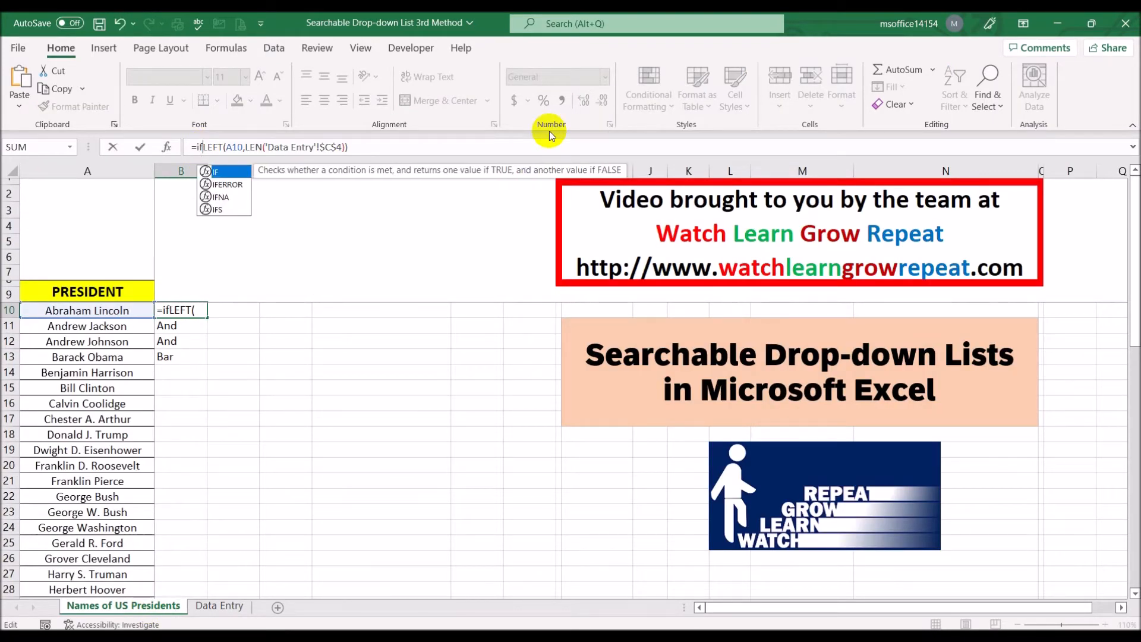
{"action": "type", "text": "("}
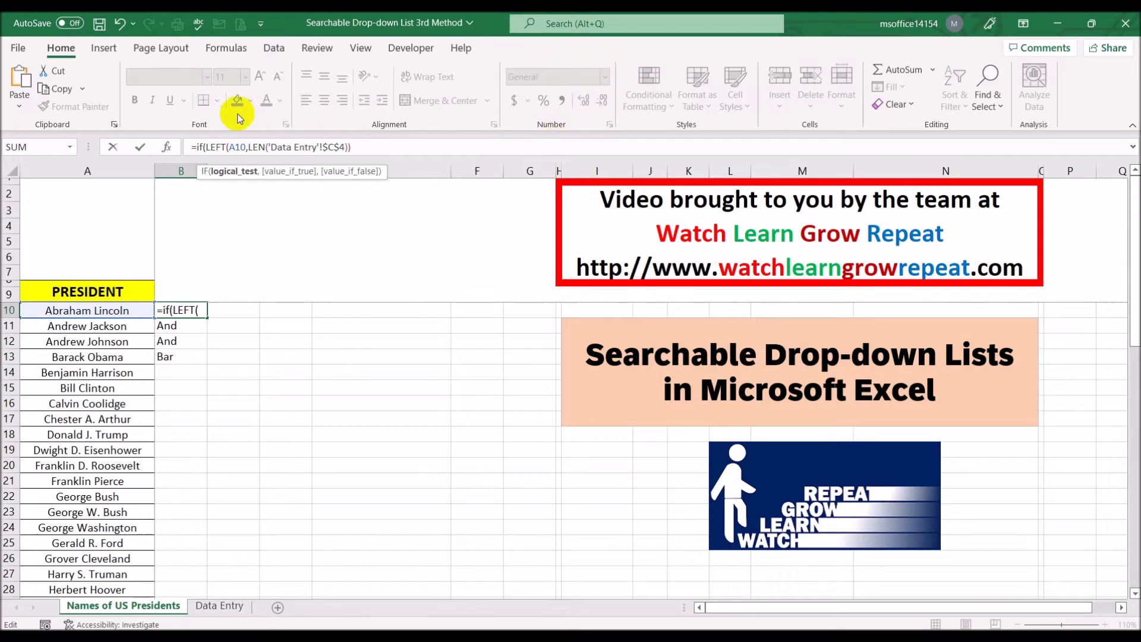
{"action": "left_click", "coordinate": [381, 145]}
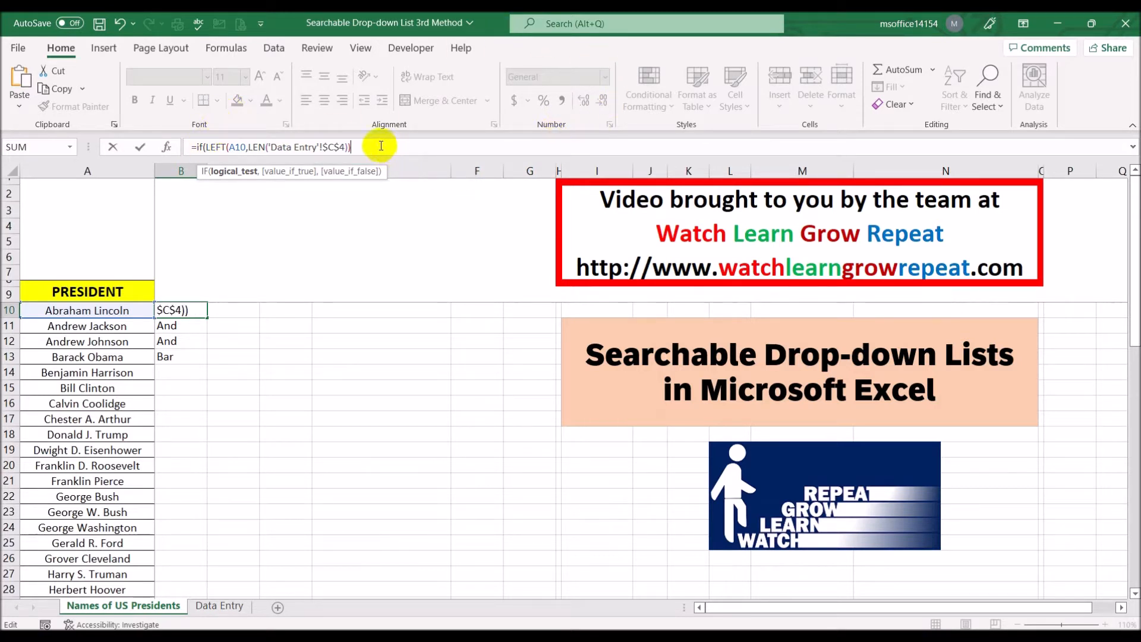
{"action": "type", "text": "="}
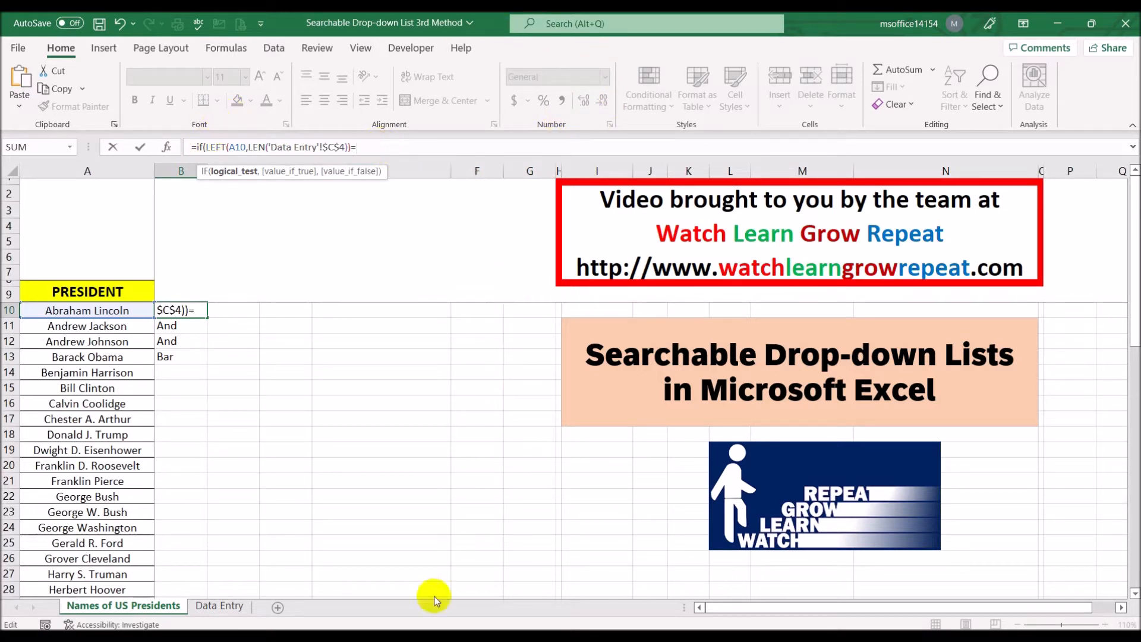
{"action": "left_click", "coordinate": [219, 605]}
{"action": "left_click", "coordinate": [157, 226]}
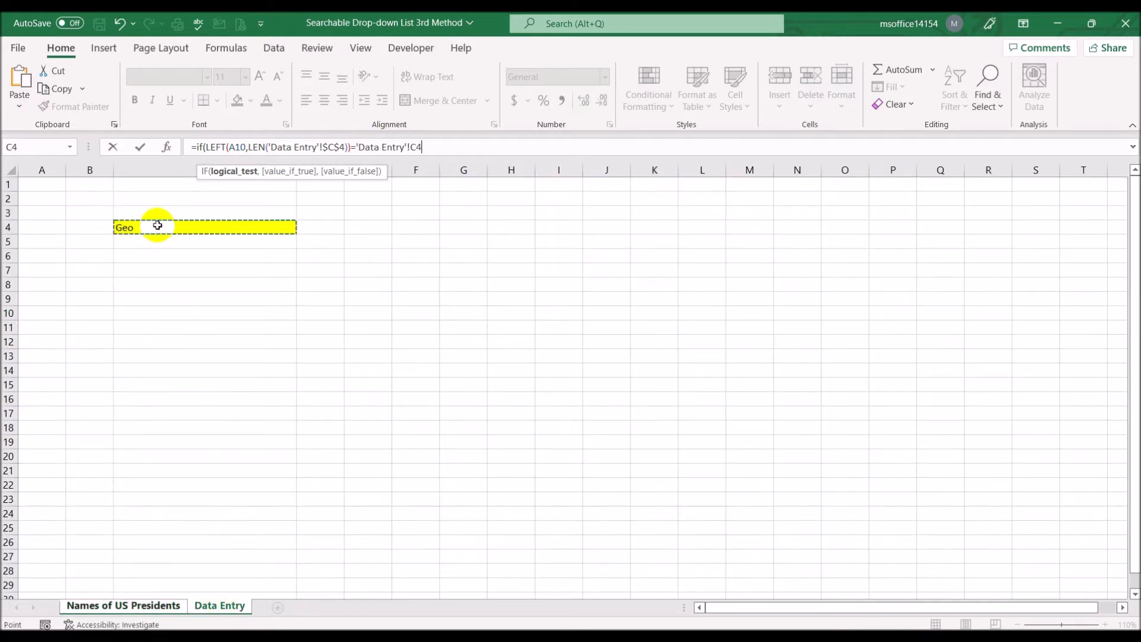
{"action": "type", "text": ",1,"}
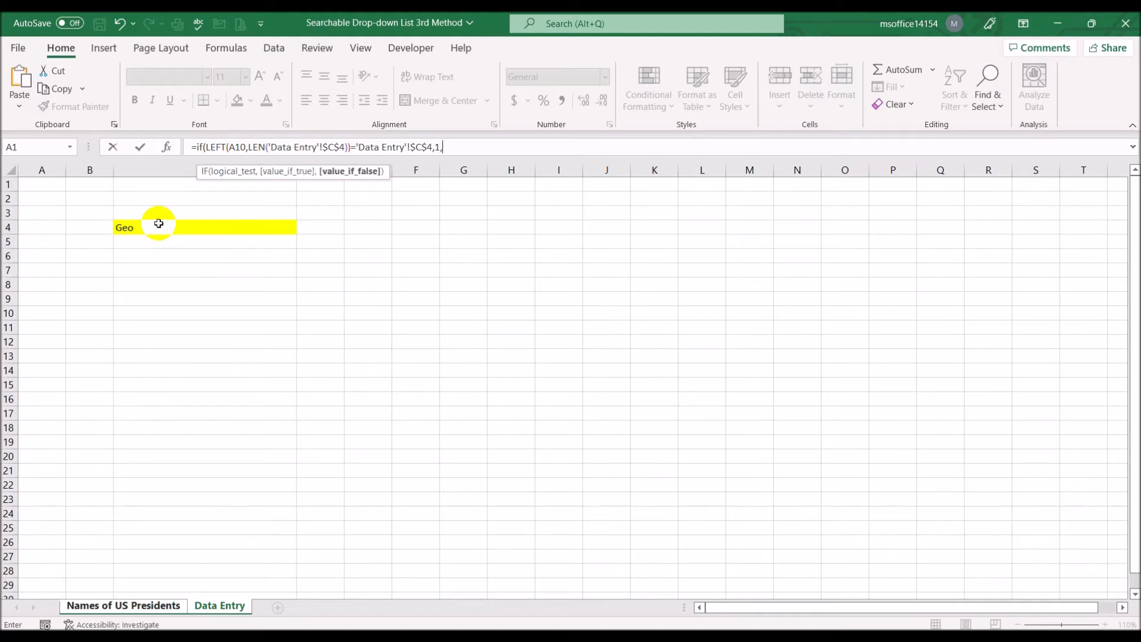
{"action": "type", "text": "0)"}
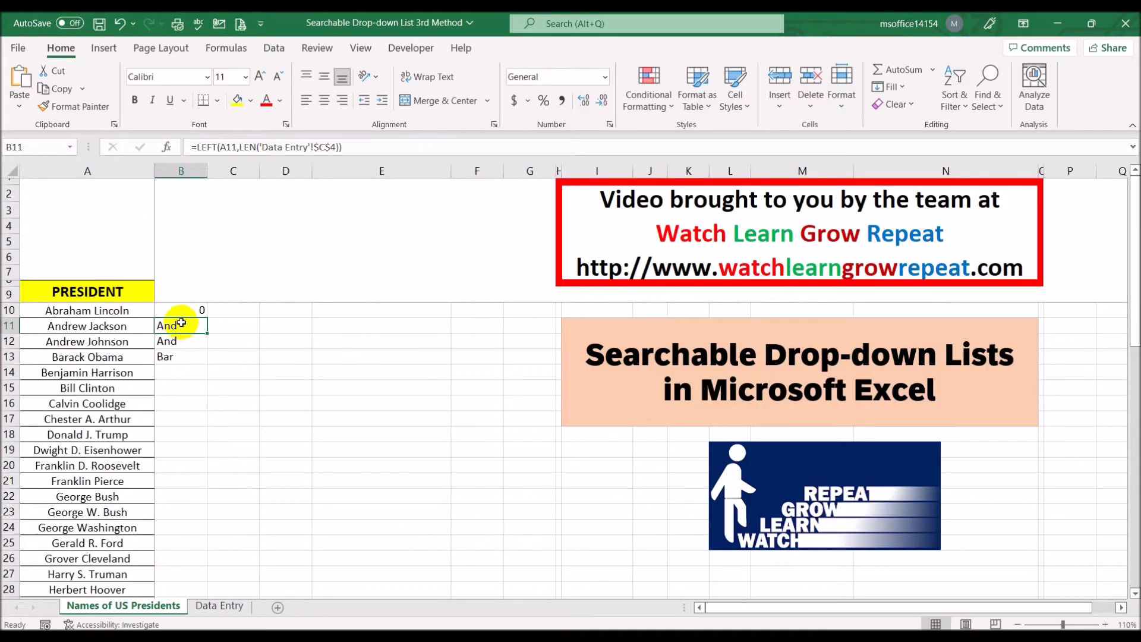
Step: Fill the IF formula from B10 down column B to the end of the president list and highlight the matching rows
{"action": "left_click", "coordinate": [196, 309]}
{"action": "double_click", "coordinate": [207, 317]}
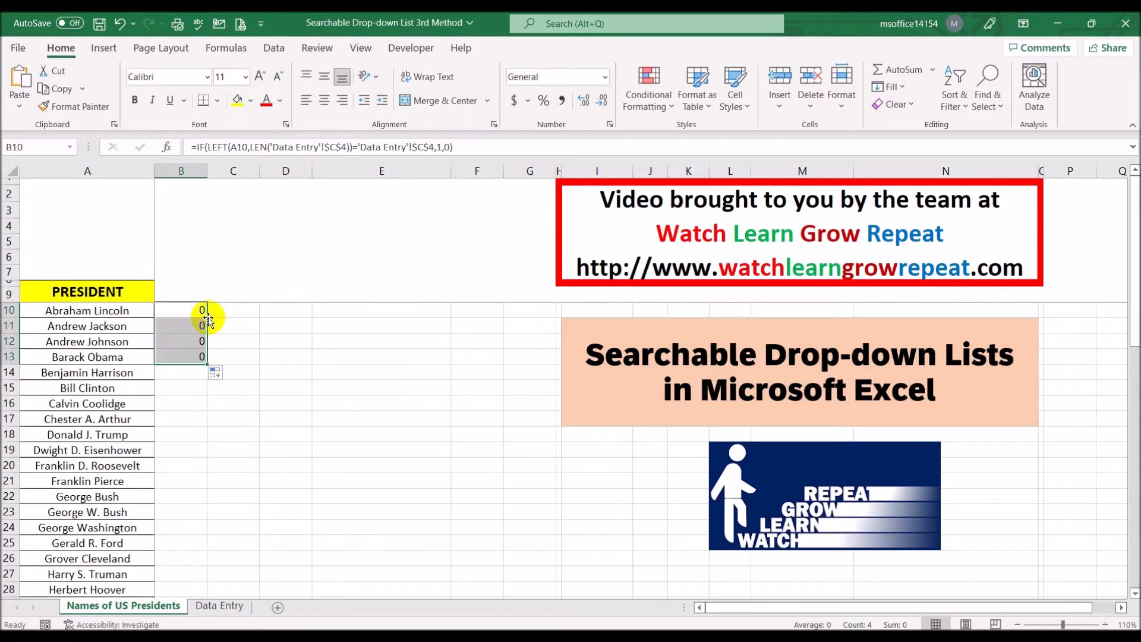
{"action": "double_click", "coordinate": [208, 364]}
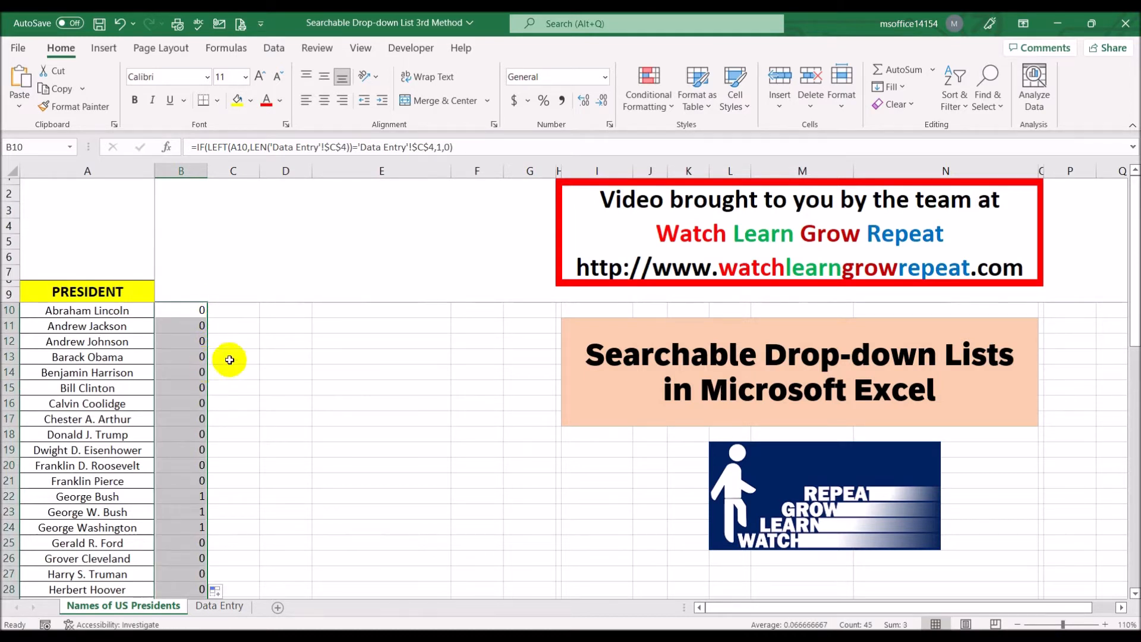
{"action": "left_click_drag", "start_coordinate": [116, 496], "coordinate": [188, 529]}
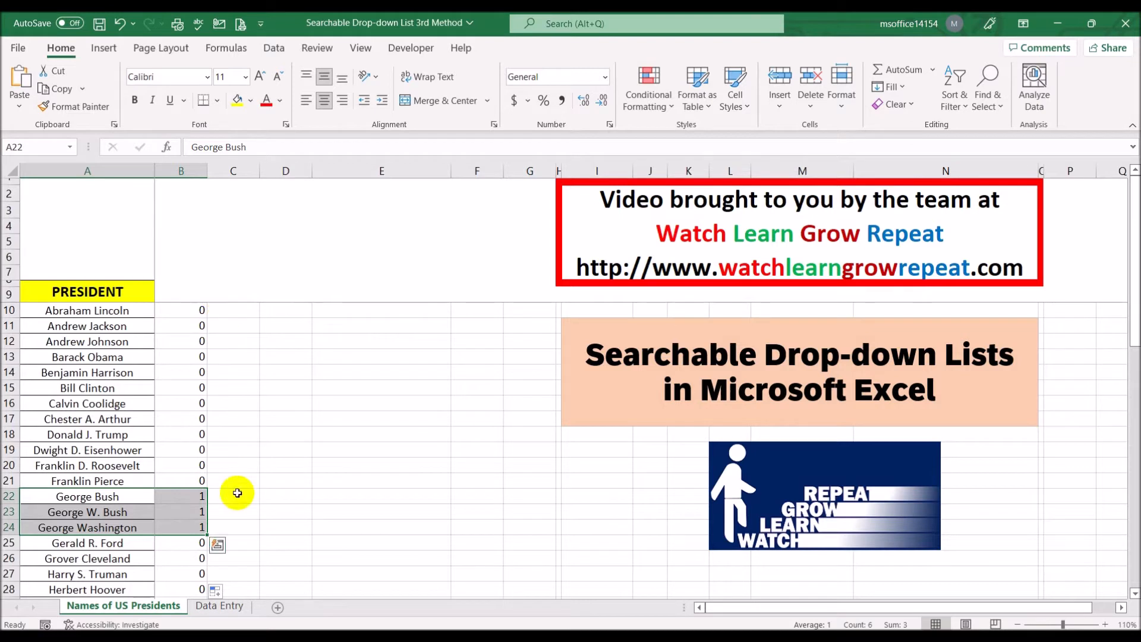
Step: Set cell C4 on the Data Entry sheet to "Ge" and check which presidents are flagged in column B
{"action": "left_click", "coordinate": [235, 606]}
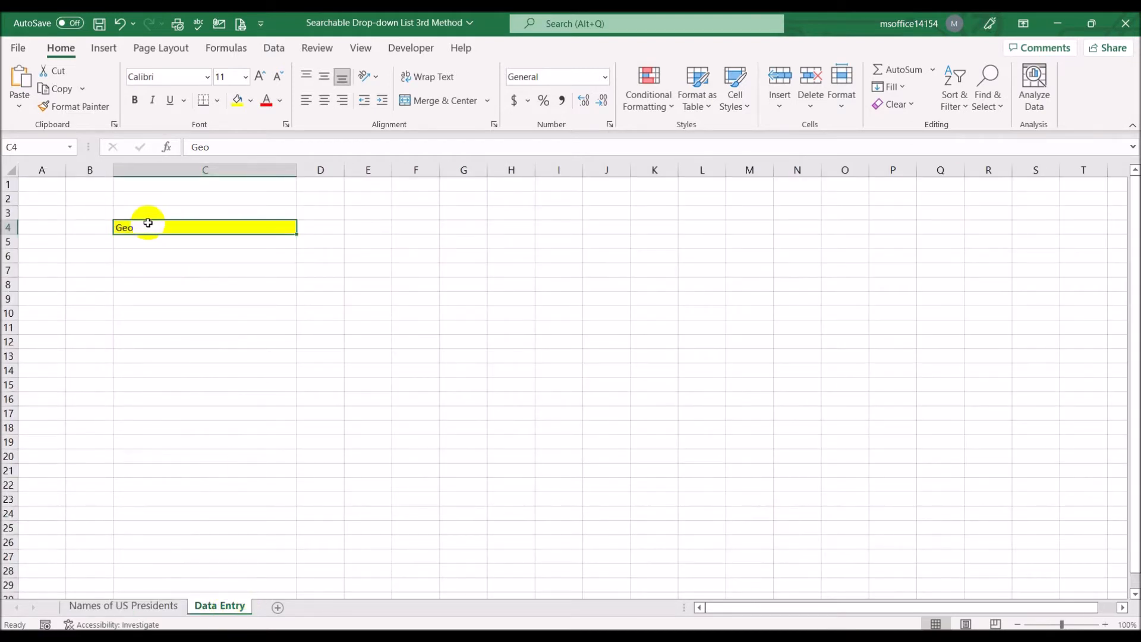
{"action": "type", "text": "Ge"}
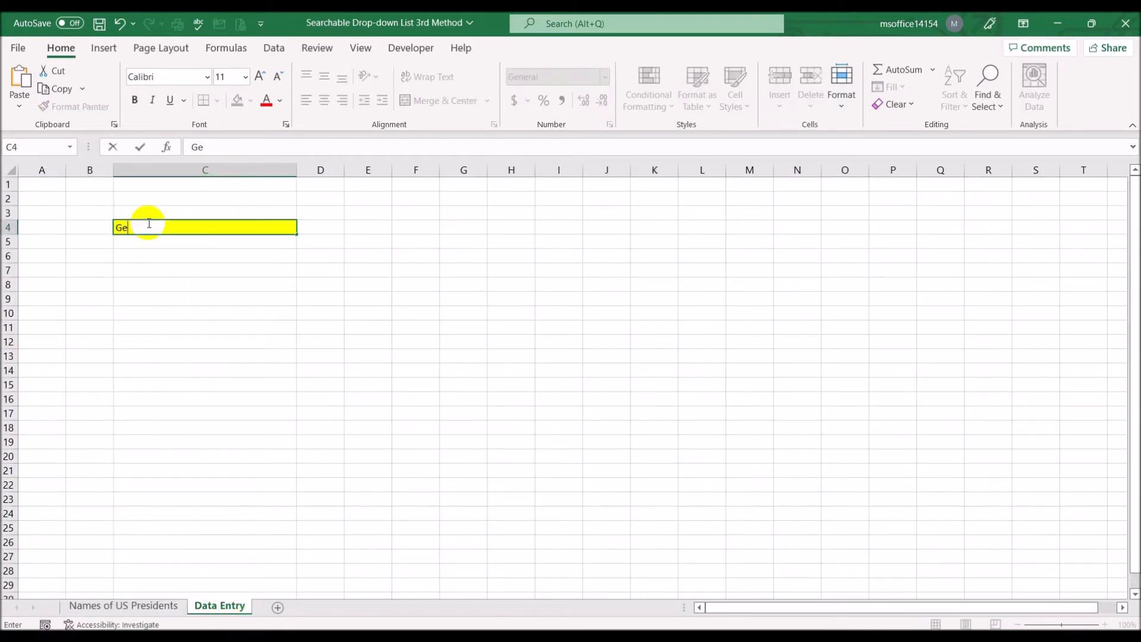
{"action": "left_click", "coordinate": [149, 607]}
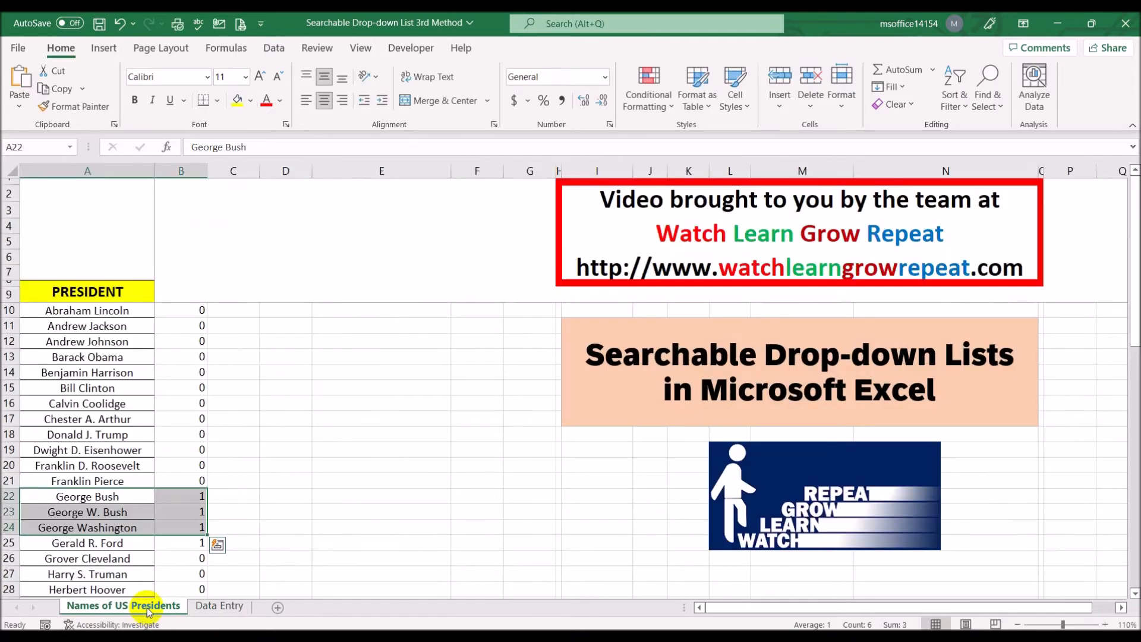
{"action": "left_click", "coordinate": [121, 497]}
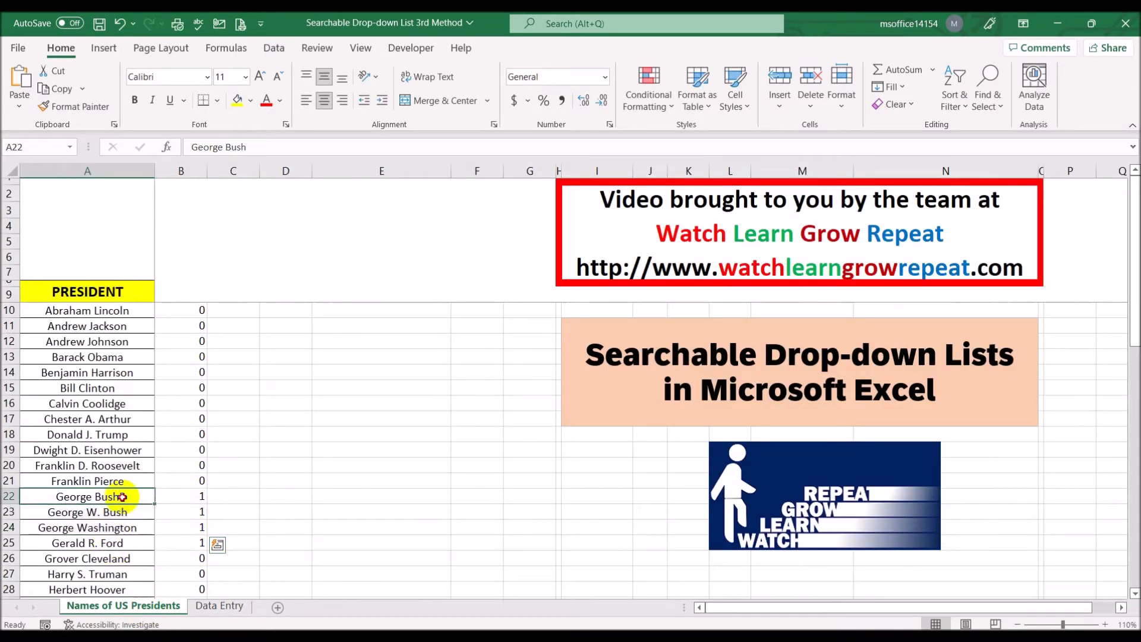
{"action": "left_click_drag", "start_coordinate": [122, 497], "coordinate": [181, 497]}
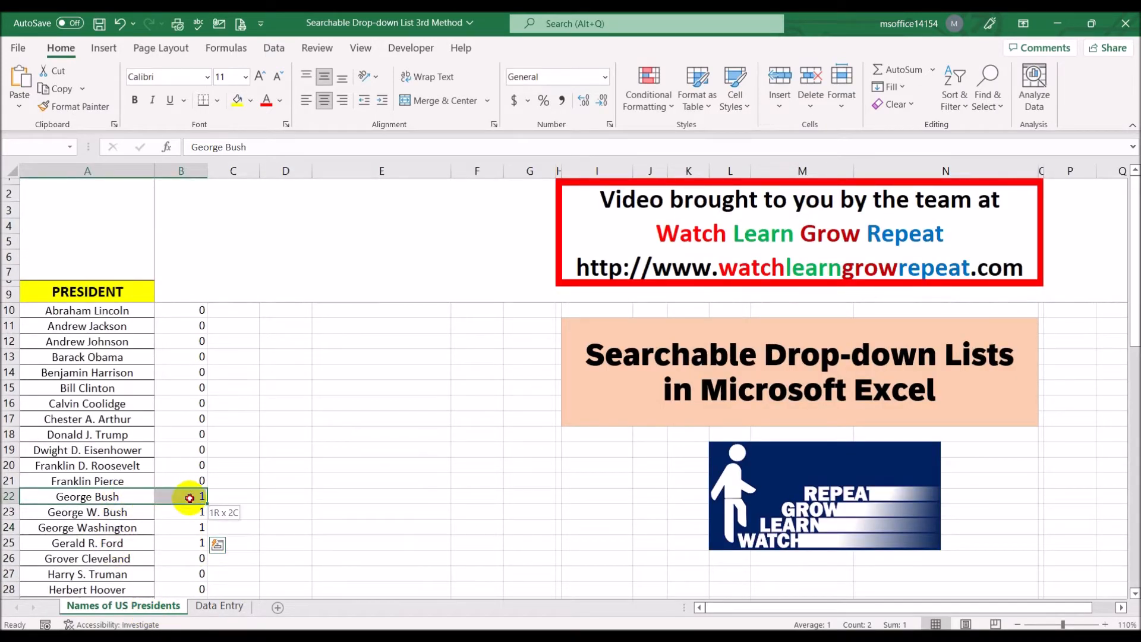
{"action": "left_click_drag", "start_coordinate": [189, 500], "coordinate": [187, 535]}
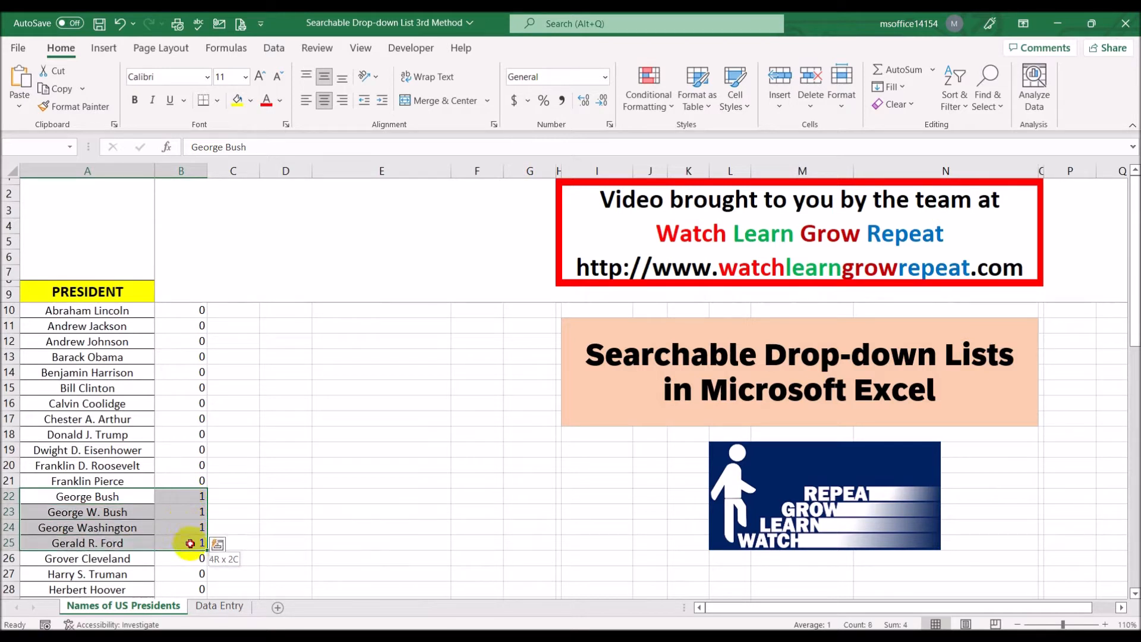
{"action": "left_click", "coordinate": [315, 509]}
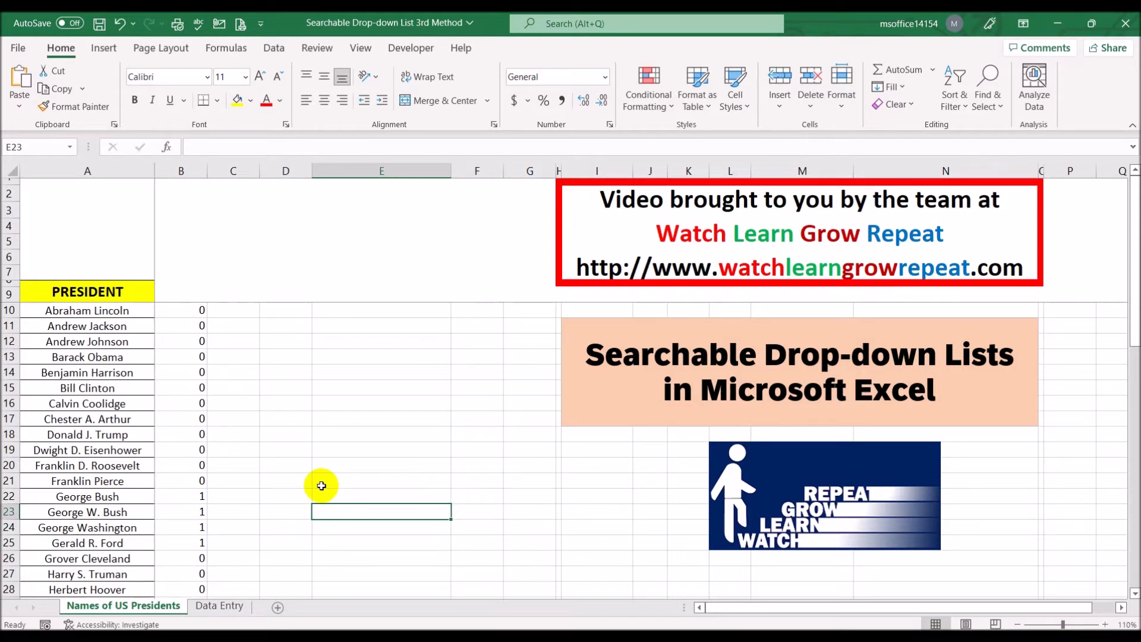
Step: Enter the formula =SUM(B10:B10) in cell C10 beside the first president's match flag
{"action": "left_click", "coordinate": [241, 310]}
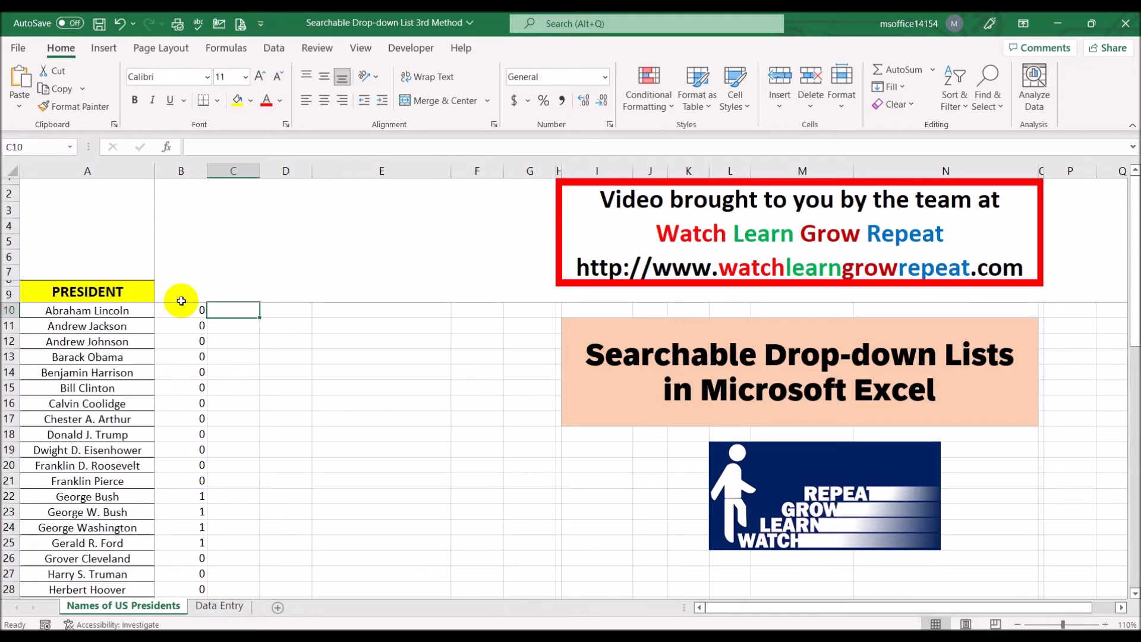
{"action": "type", "text": "=sum("}
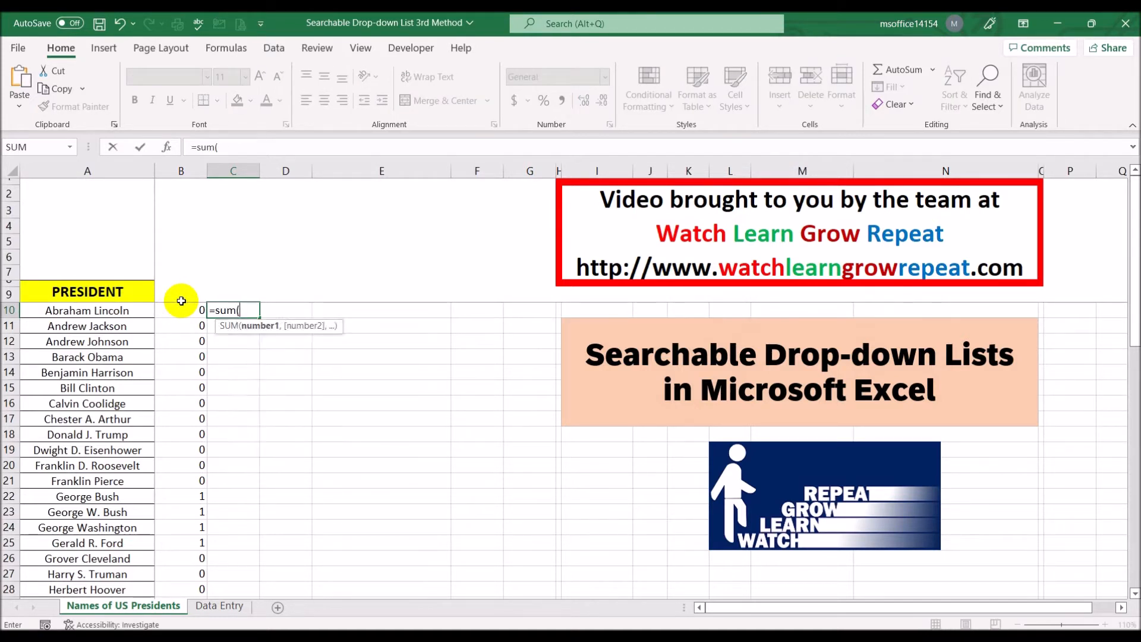
{"action": "left_click", "coordinate": [182, 306]}
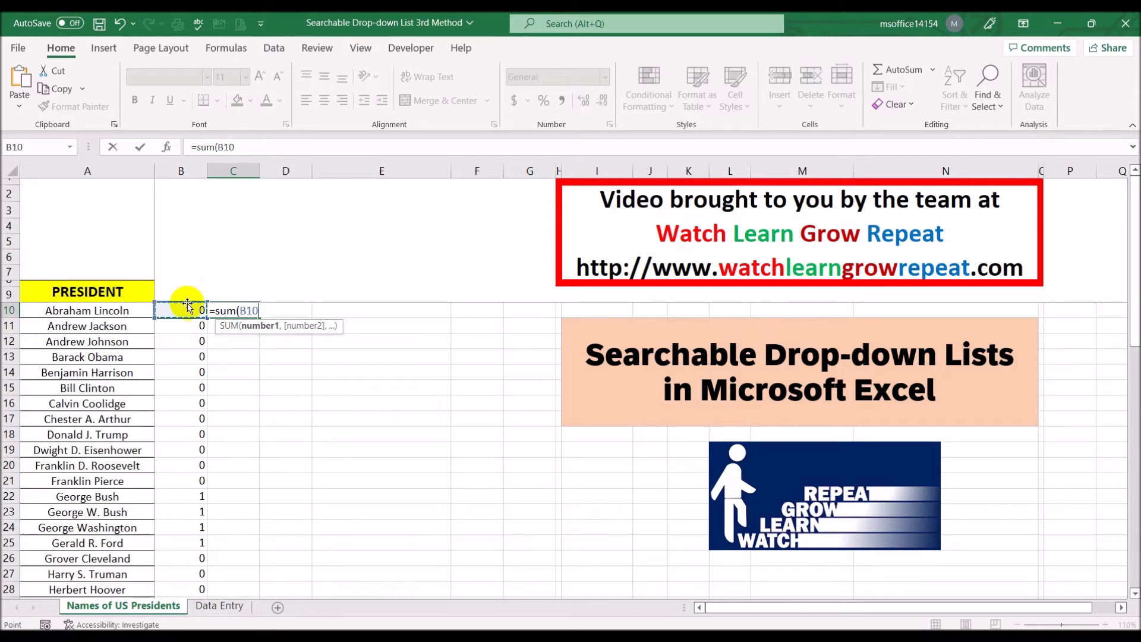
{"action": "key", "text": "F8"}
{"action": "type", "text": ")"}
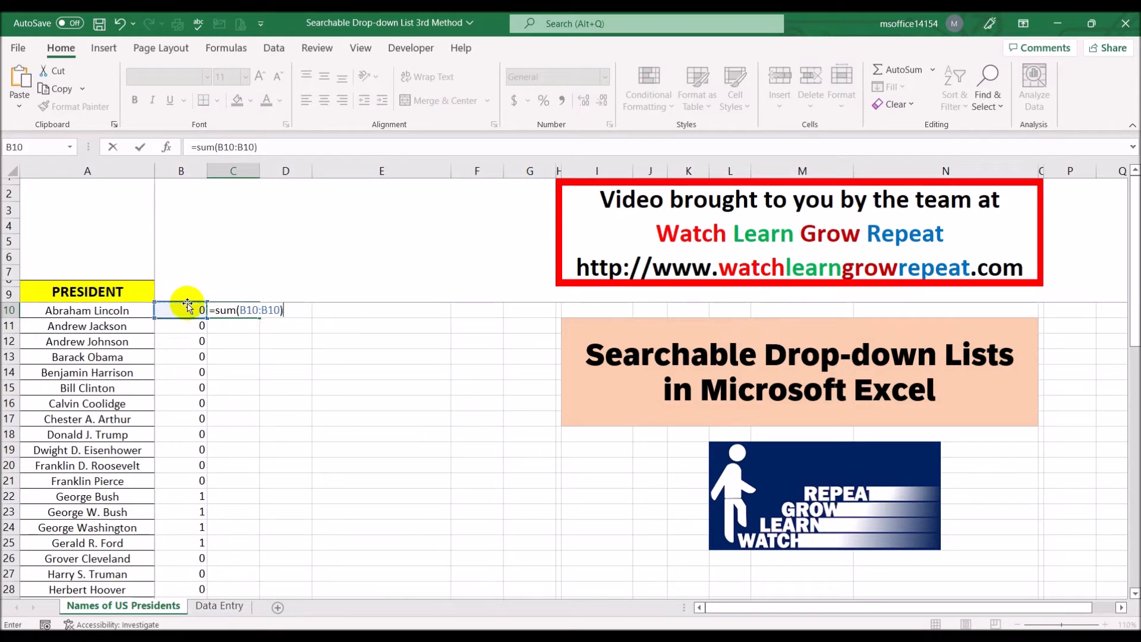
{"action": "key", "text": "Return"}
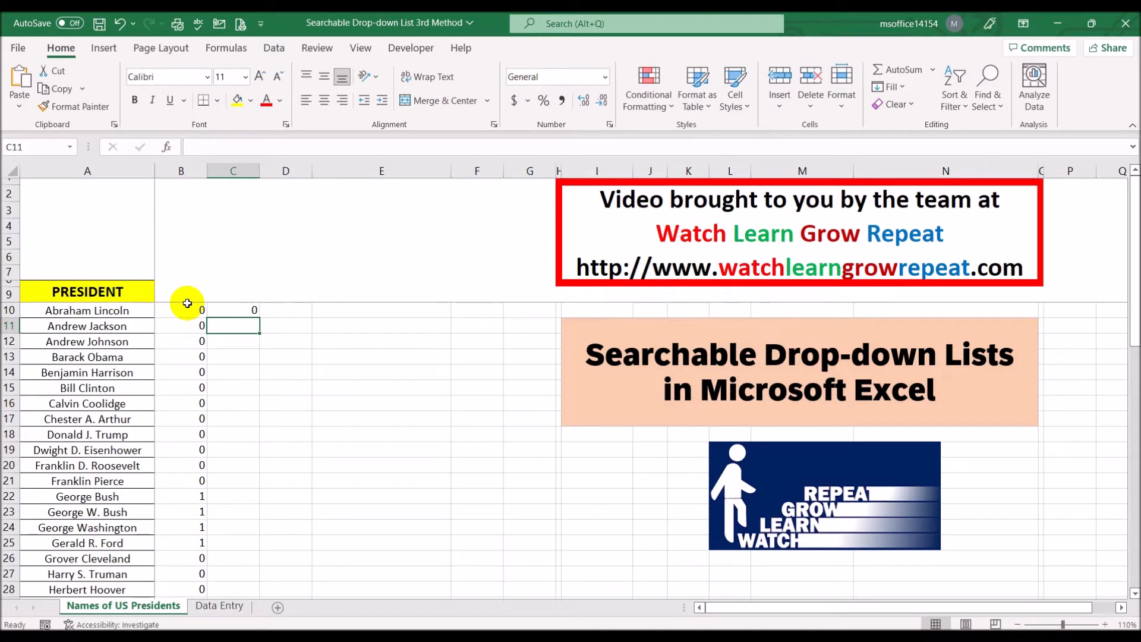
Step: Fill the SUM formula from C10 down to C15 and inspect the references in the copied cells
{"action": "key", "text": "Up"}
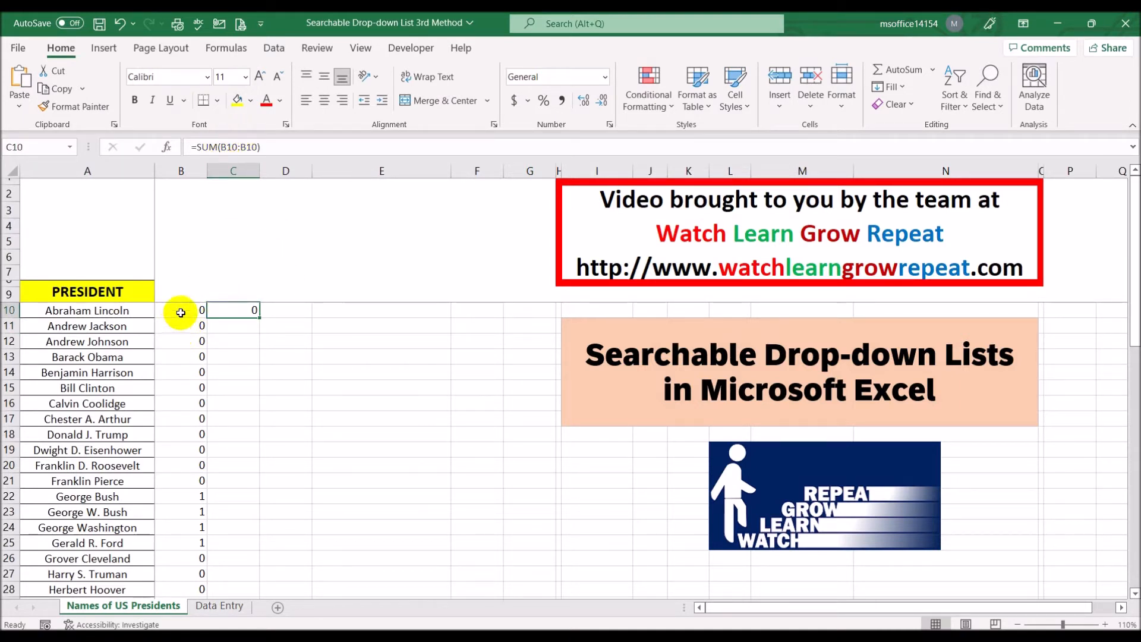
{"action": "left_click_drag", "start_coordinate": [261, 319], "coordinate": [262, 392]}
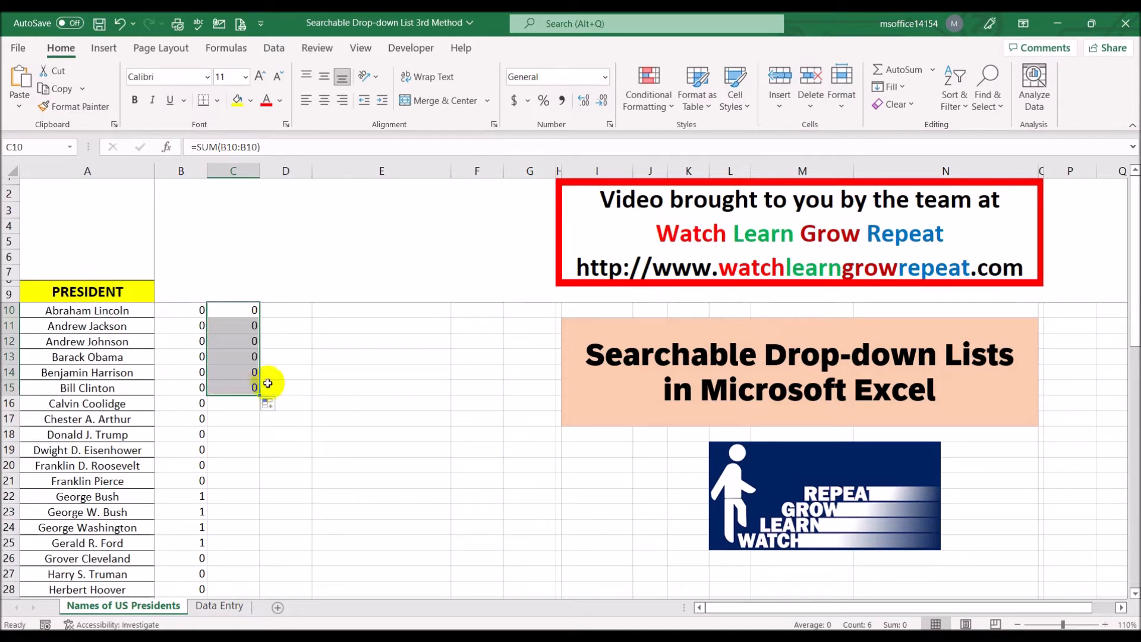
{"action": "left_click", "coordinate": [234, 322]}
{"action": "key", "text": "Down"}
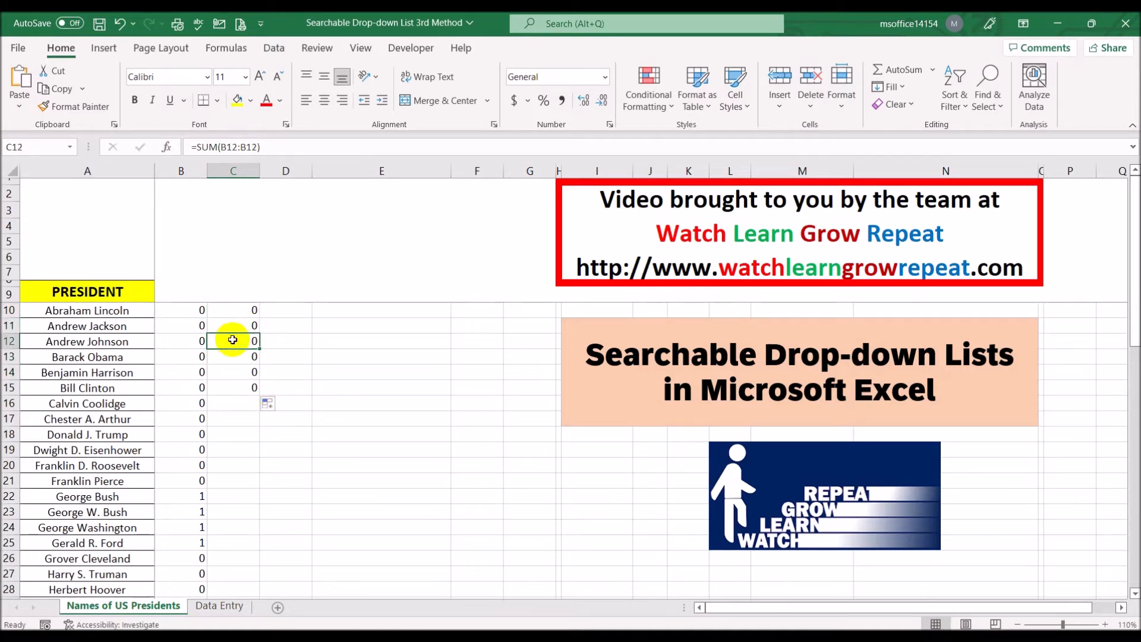
Step: Make the first reference in C10's formula absolute so that it reads =SUM($B$10:B10)
{"action": "left_click", "coordinate": [228, 310]}
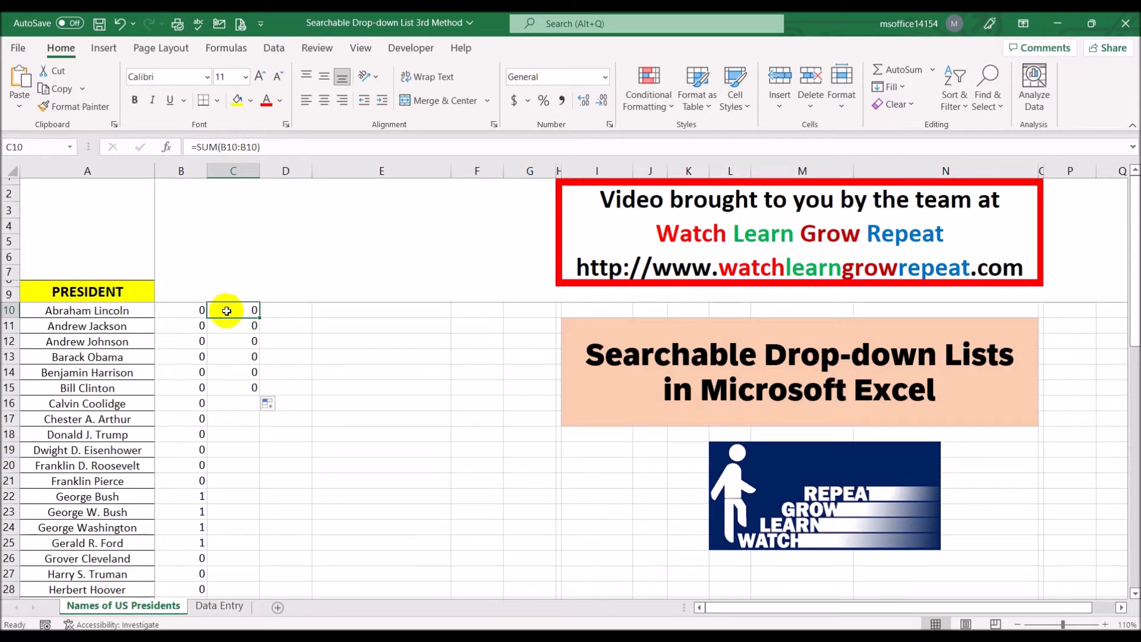
{"action": "left_click", "coordinate": [289, 148]}
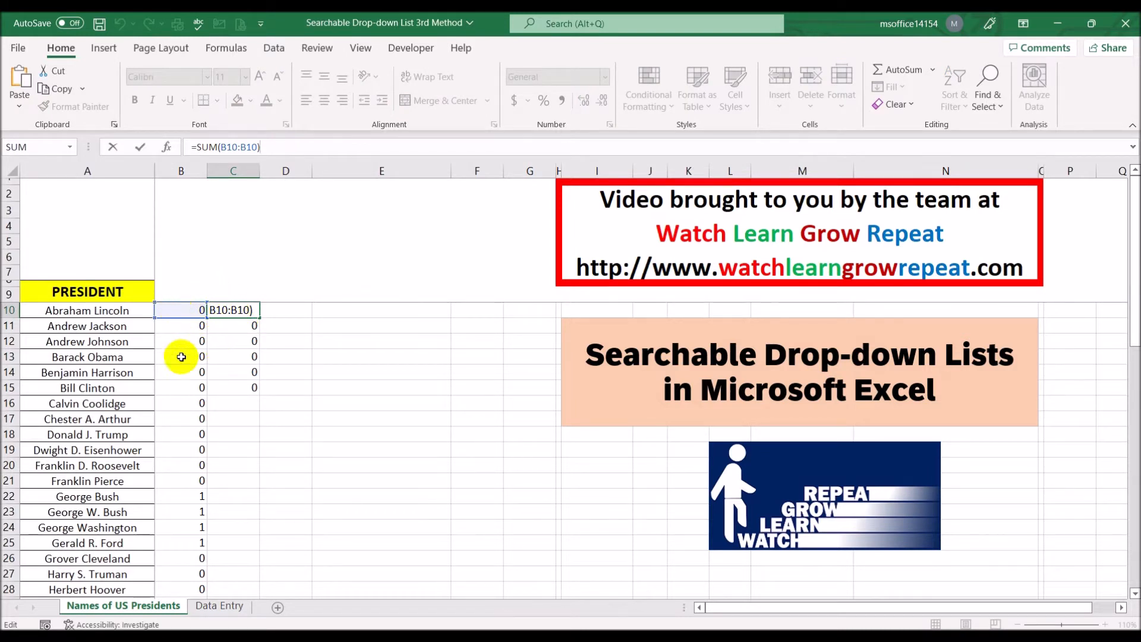
{"action": "key", "text": "Escape"}
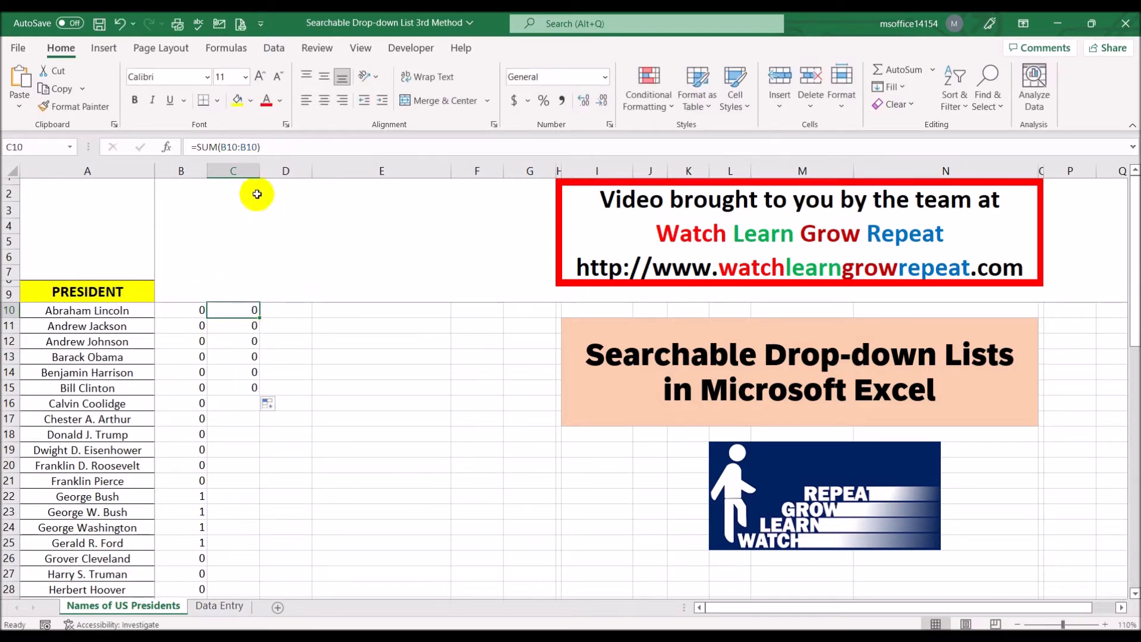
{"action": "left_click", "coordinate": [226, 145]}
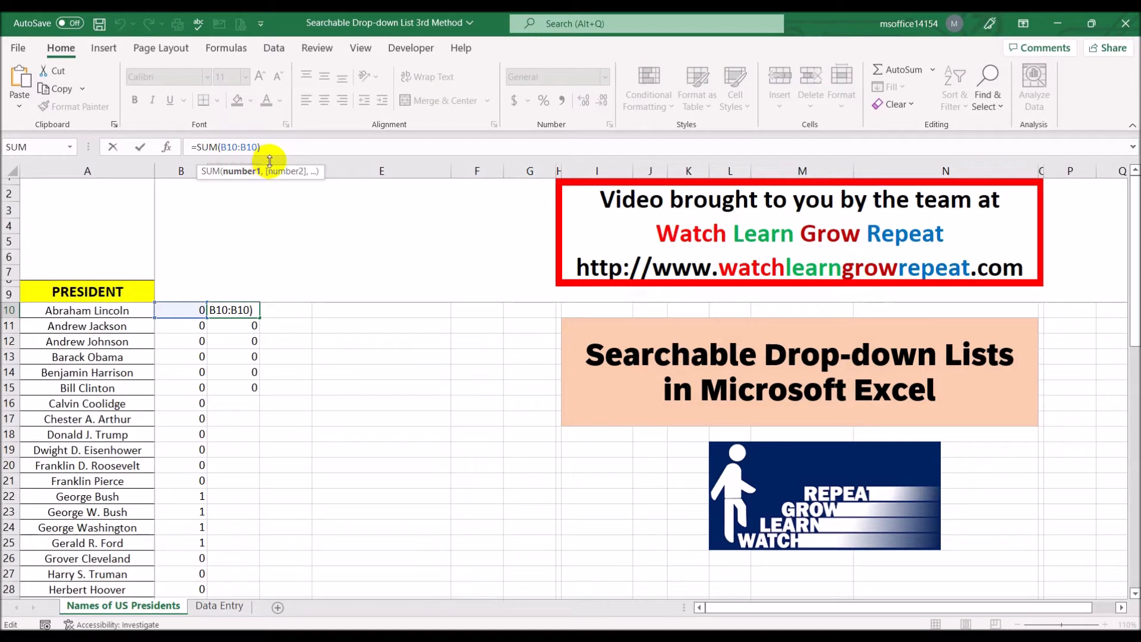
{"action": "key", "text": "F4"}
{"action": "key", "text": "Return"}
Step: Fill the revised running-total formula from C10 down to C15 and check the copied reference in C11
{"action": "left_click", "coordinate": [246, 309]}
{"action": "double_click", "coordinate": [260, 319]}
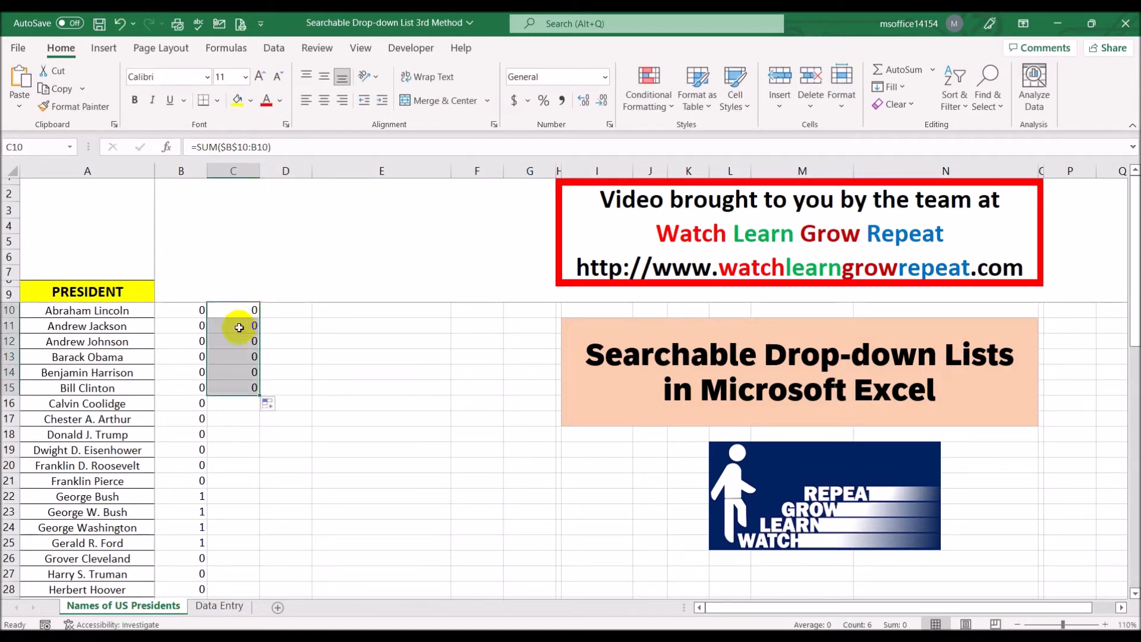
{"action": "left_click", "coordinate": [238, 328]}
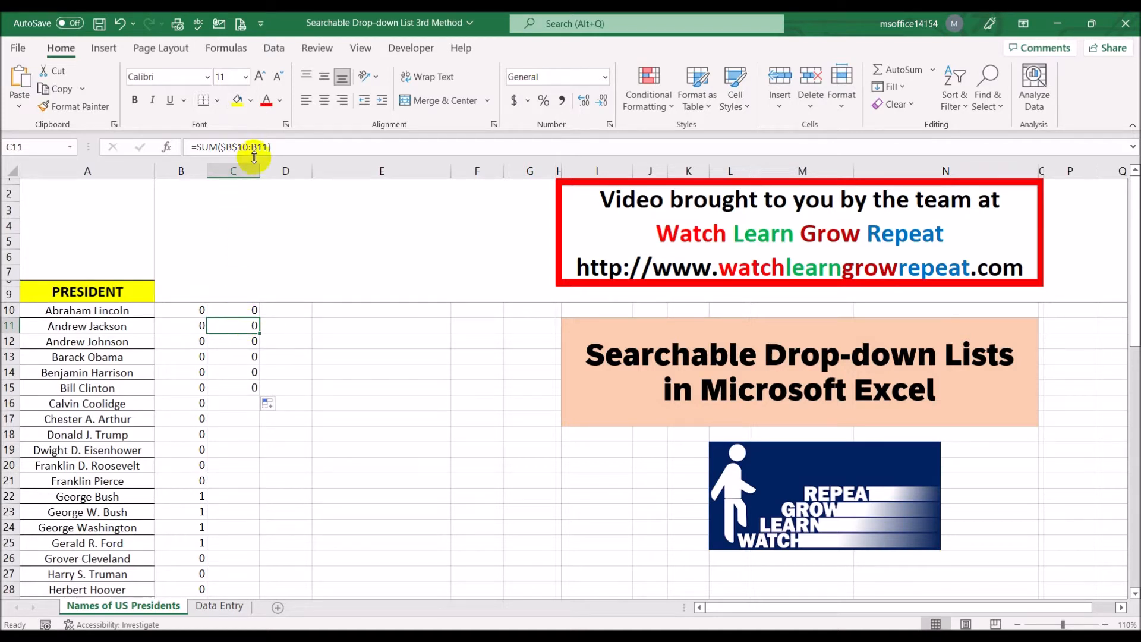
Step: Inspect how the range references expand in the running-total formulas copied to cells C12 through C15
{"action": "left_click", "coordinate": [234, 339]}
{"action": "left_click", "coordinate": [235, 357]}
{"action": "left_click", "coordinate": [234, 373]}
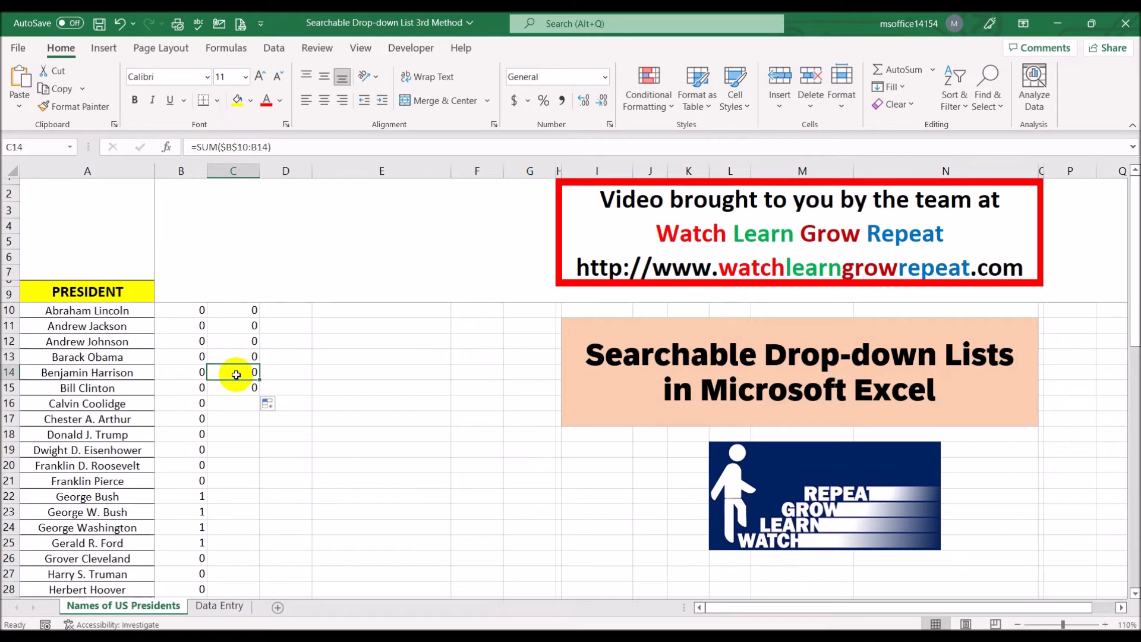
{"action": "left_click", "coordinate": [294, 147]}
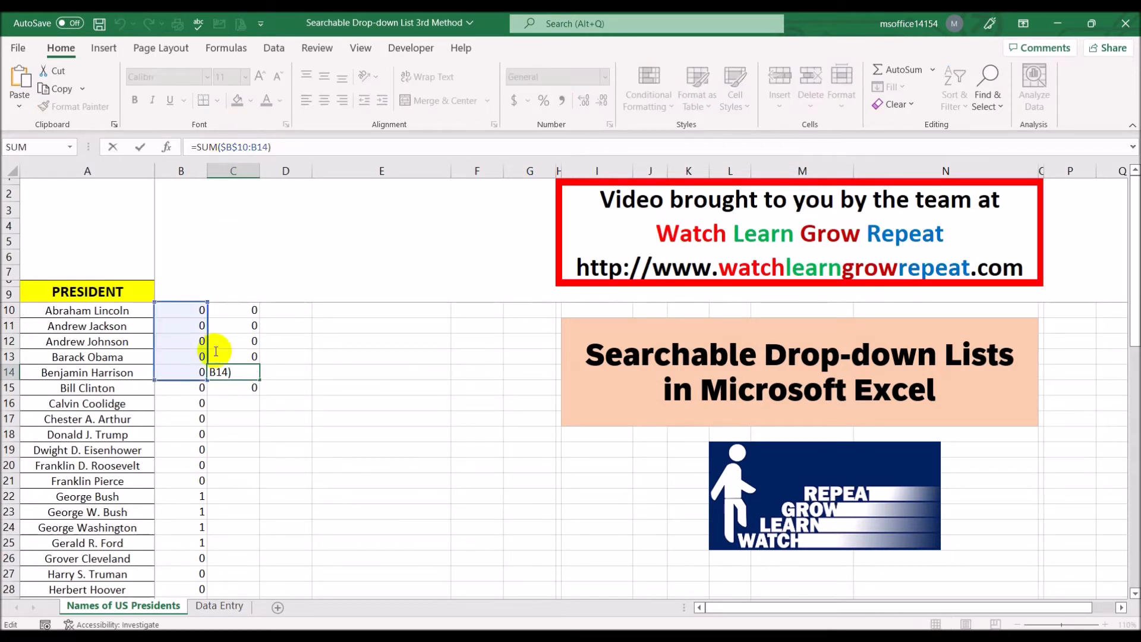
{"action": "left_click", "coordinate": [232, 387]}
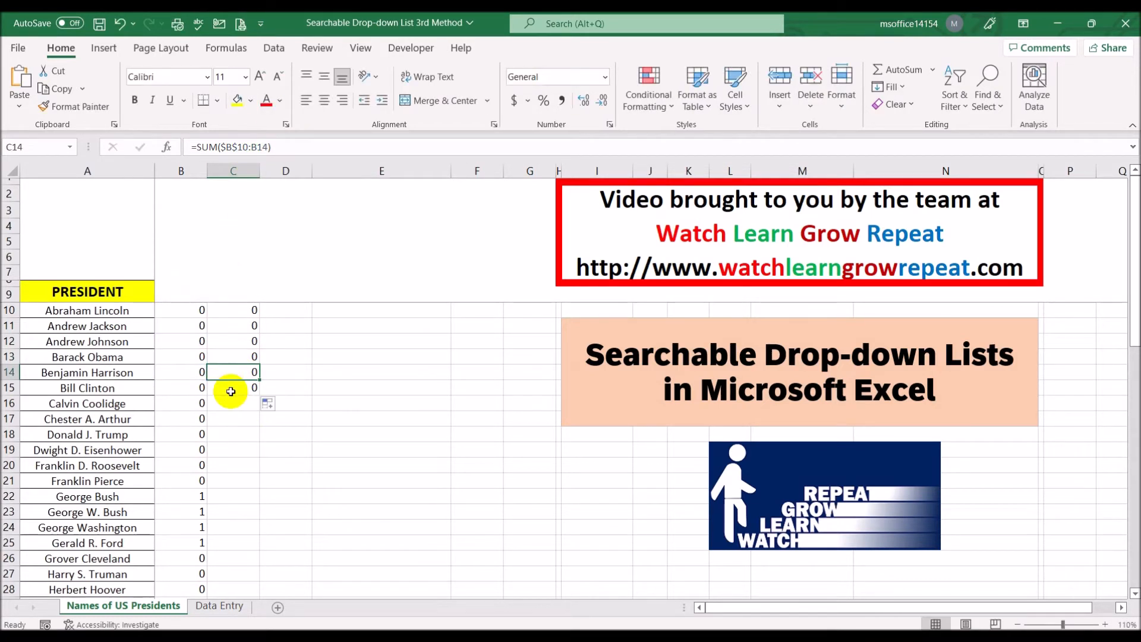
{"action": "left_click", "coordinate": [328, 144]}
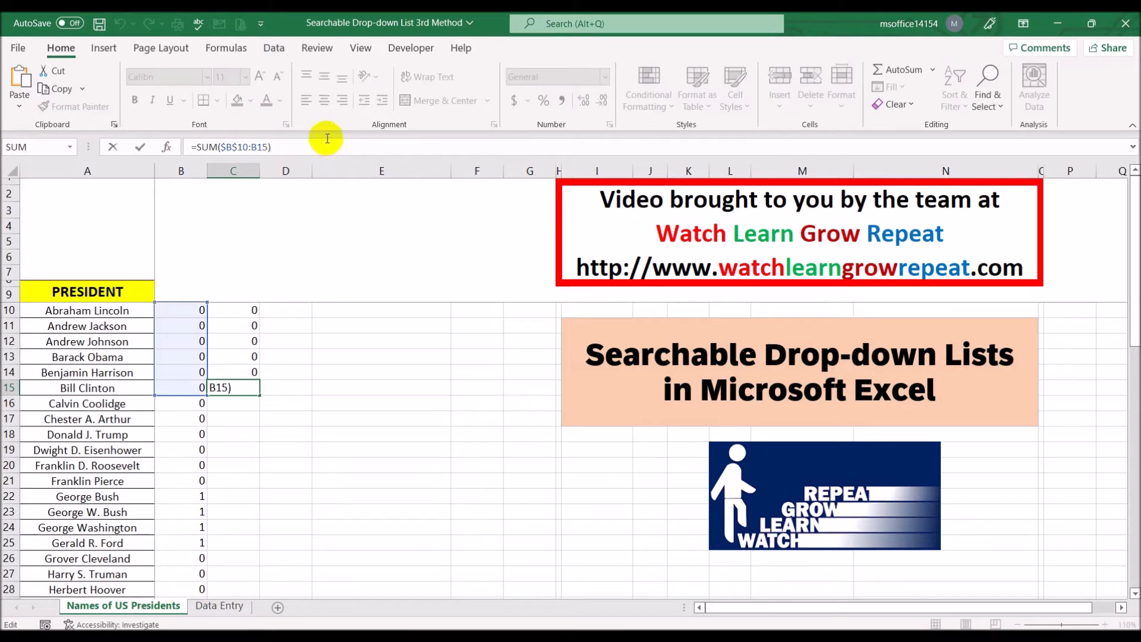
{"action": "key", "text": "Escape"}
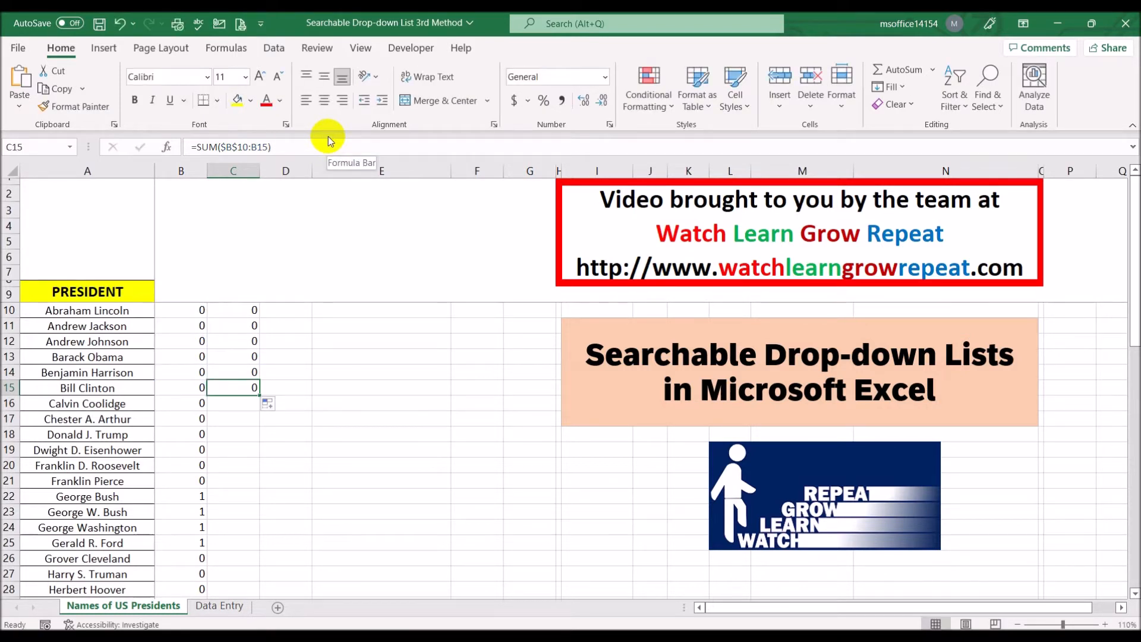
Step: Wrap C10's running total in an IF test so that it reads =IF(B10<>0,SUM($B$10:B10),0)
{"action": "left_click", "coordinate": [233, 313]}
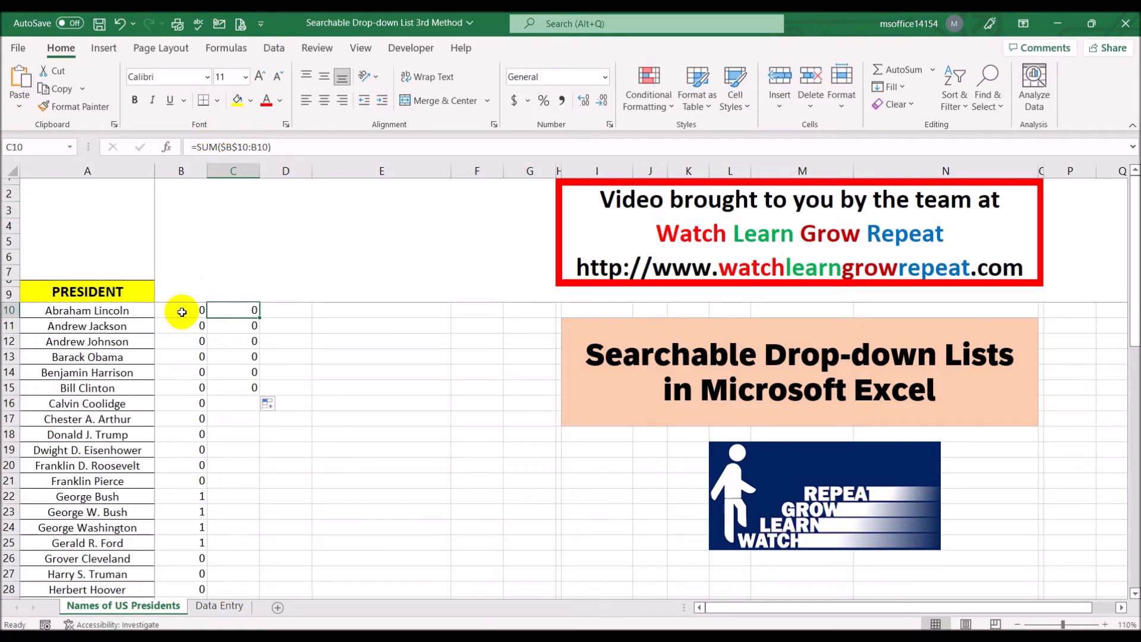
{"action": "left_click", "coordinate": [195, 147]}
{"action": "type", "text": "if("}
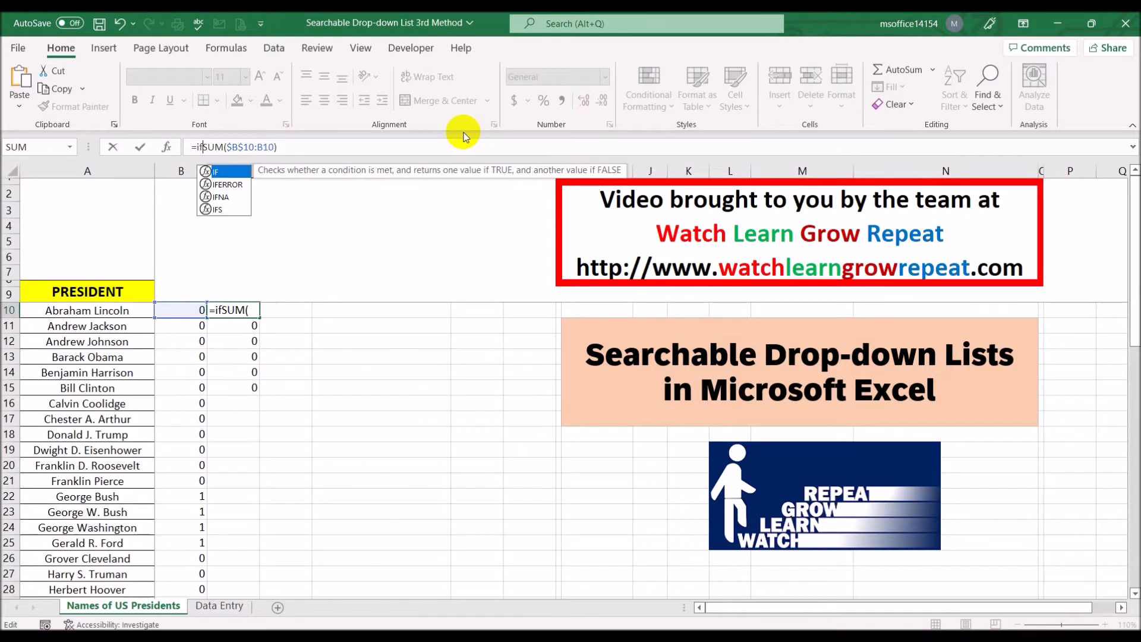
{"action": "left_click", "coordinate": [174, 310]}
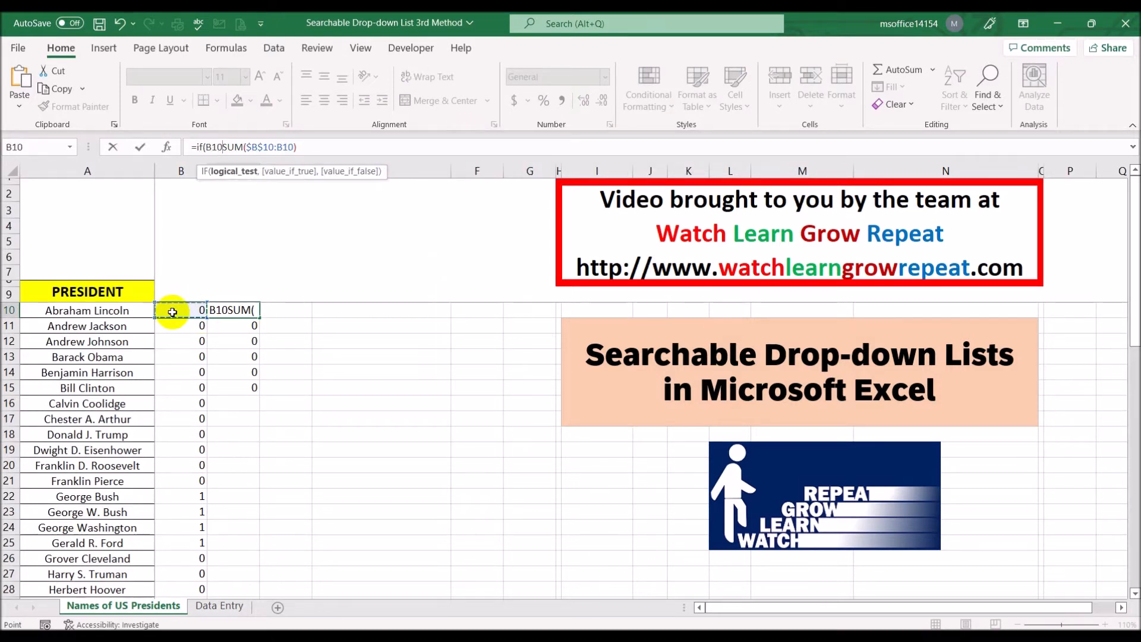
{"action": "type", "text": "<>0"}
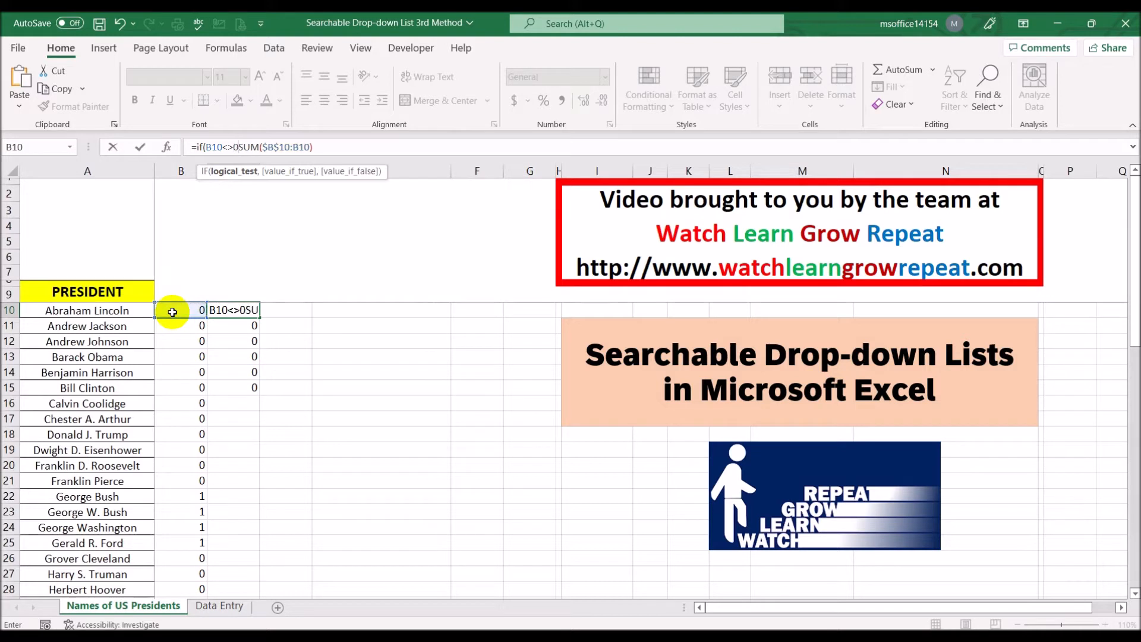
{"action": "type", "text": ","}
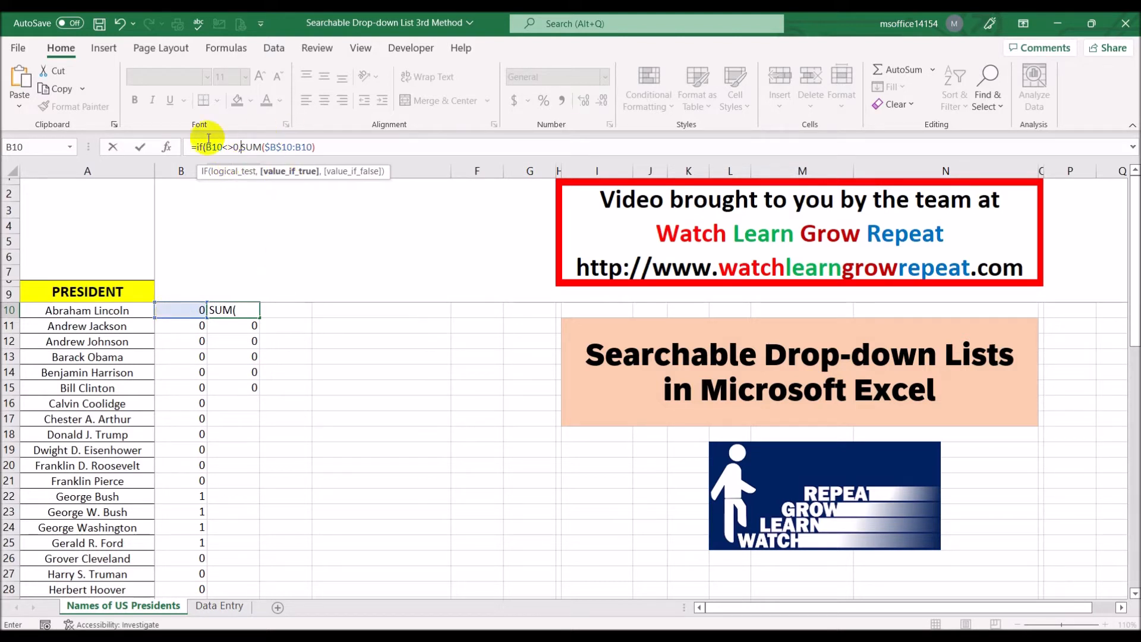
{"action": "left_click", "coordinate": [344, 145]}
{"action": "type", "text": ",0)"}
{"action": "key", "text": "Return"}
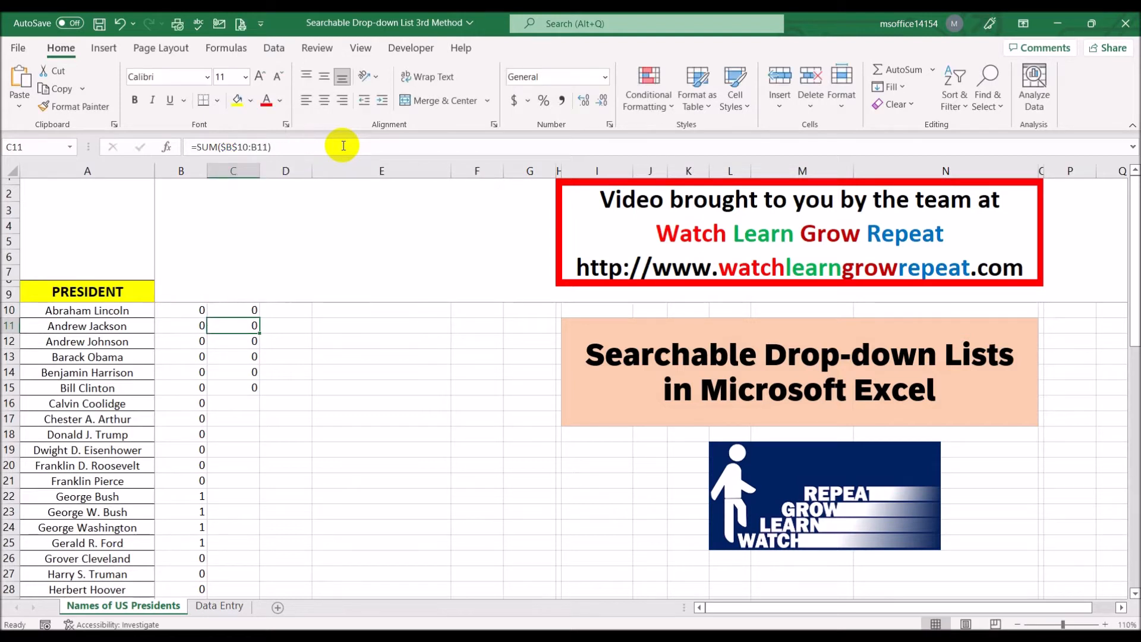
Step: Fill the IF running-total formula from C10 down column C alongside the whole president list
{"action": "left_click", "coordinate": [225, 310]}
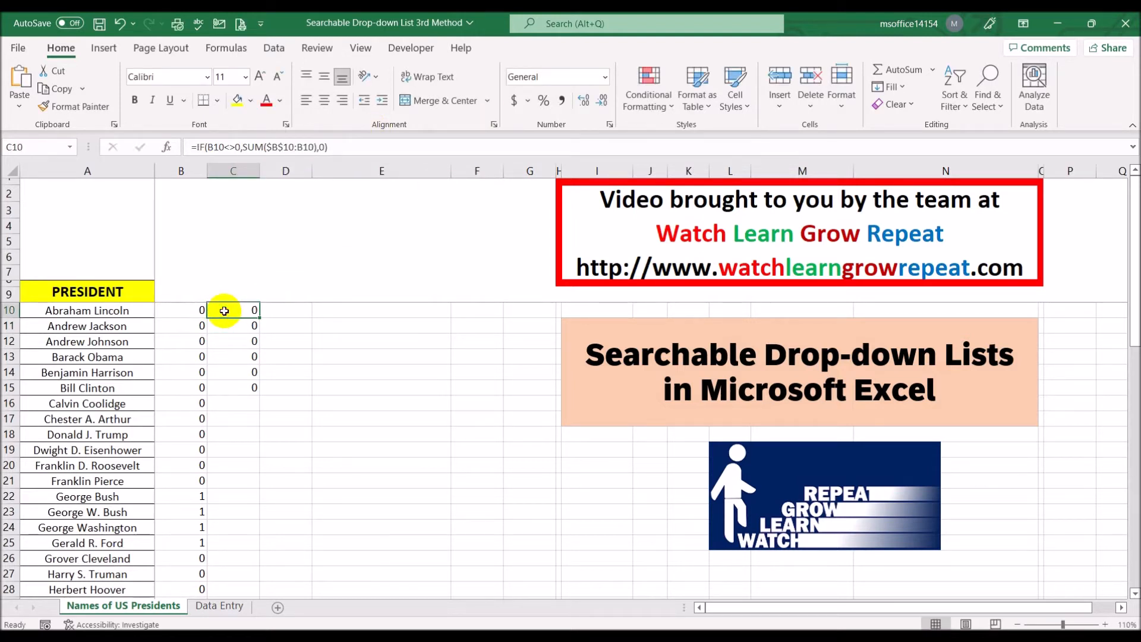
{"action": "double_click", "coordinate": [257, 318]}
{"action": "left_click", "coordinate": [243, 387]}
{"action": "double_click", "coordinate": [259, 395]}
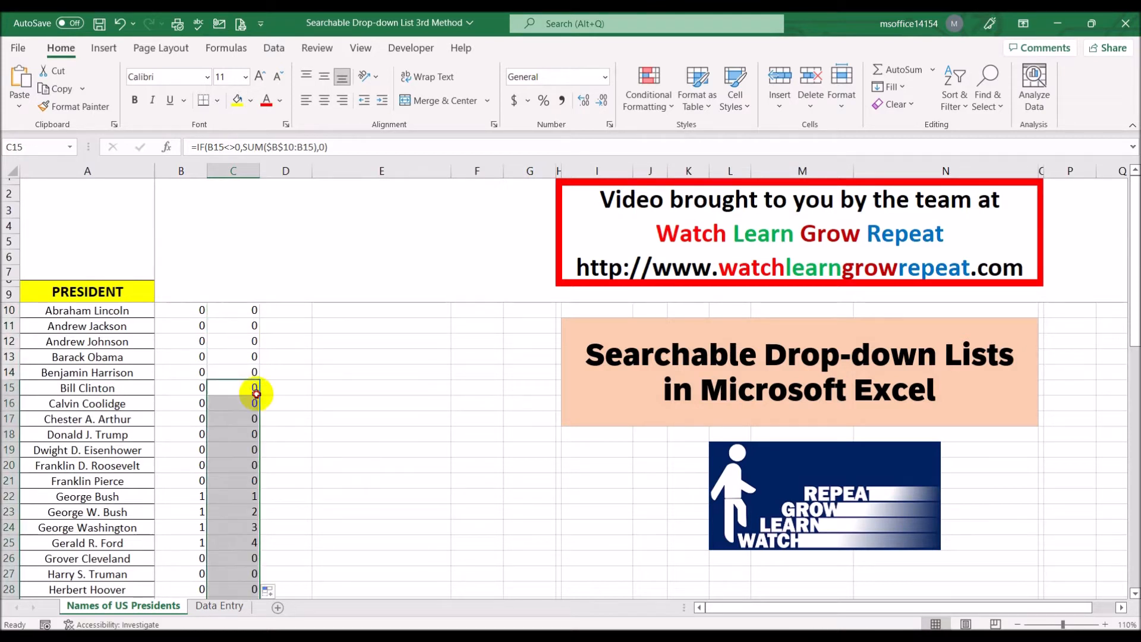
{"action": "left_click", "coordinate": [401, 387]}
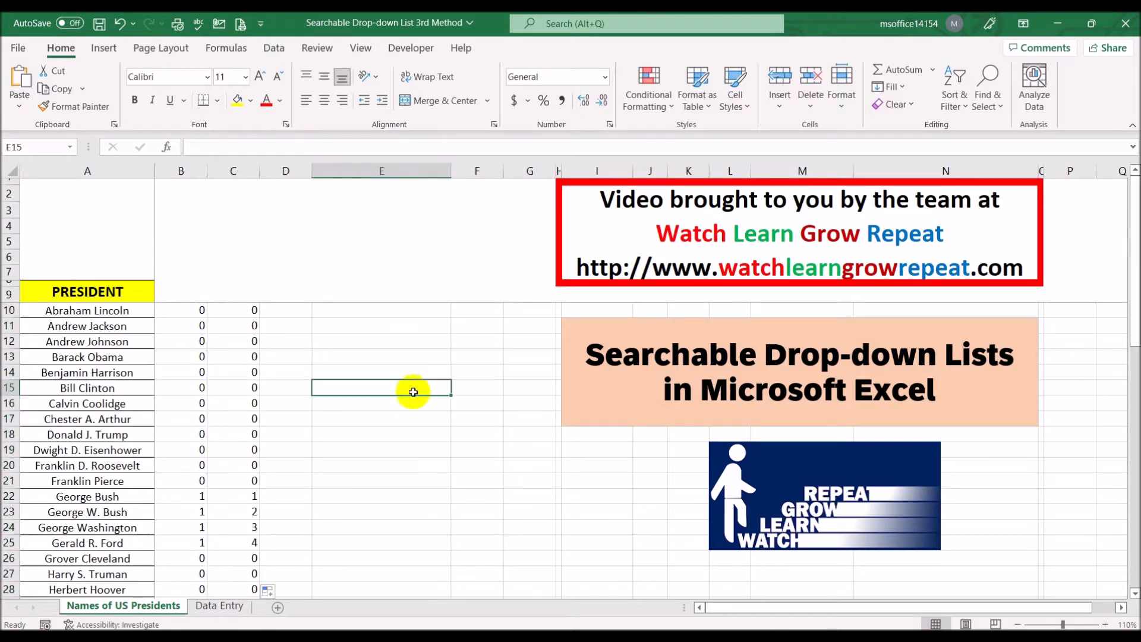
Step: Examine the references in C22's formula for a matching president and in C26's formula for a non-matching one
{"action": "left_click", "coordinate": [172, 495]}
{"action": "left_click", "coordinate": [229, 495]}
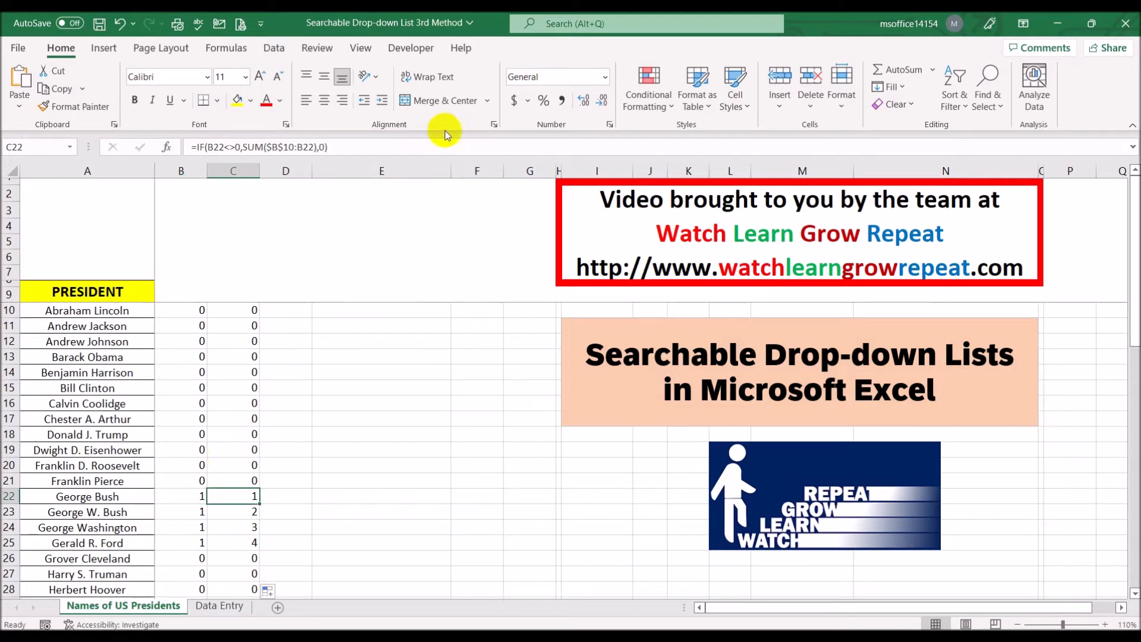
{"action": "left_click", "coordinate": [423, 143]}
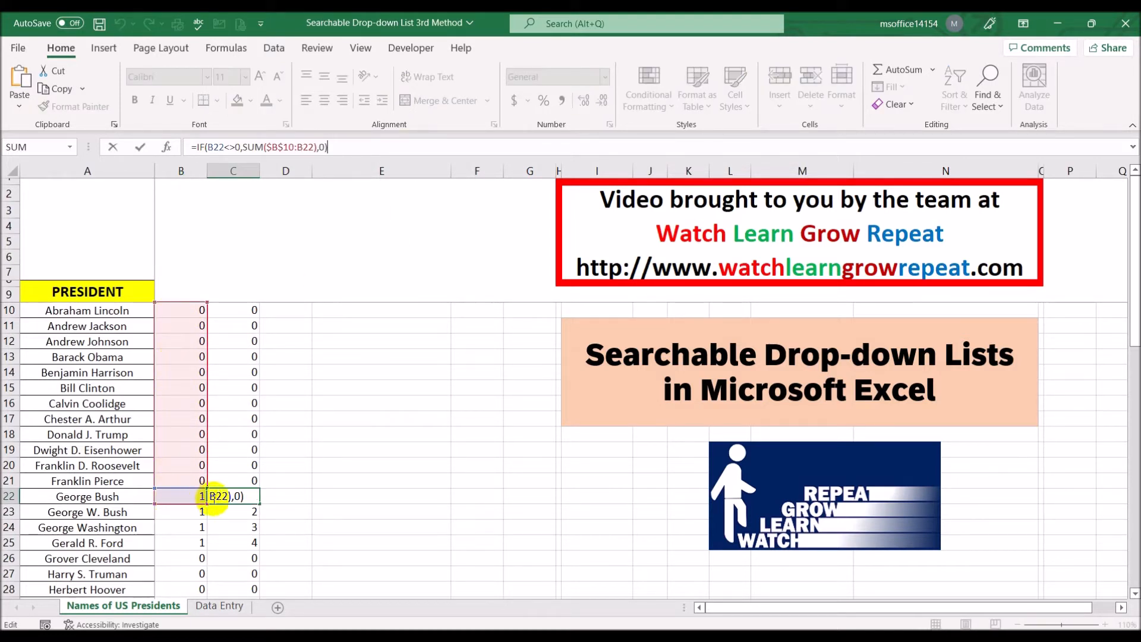
{"action": "key", "text": "Escape"}
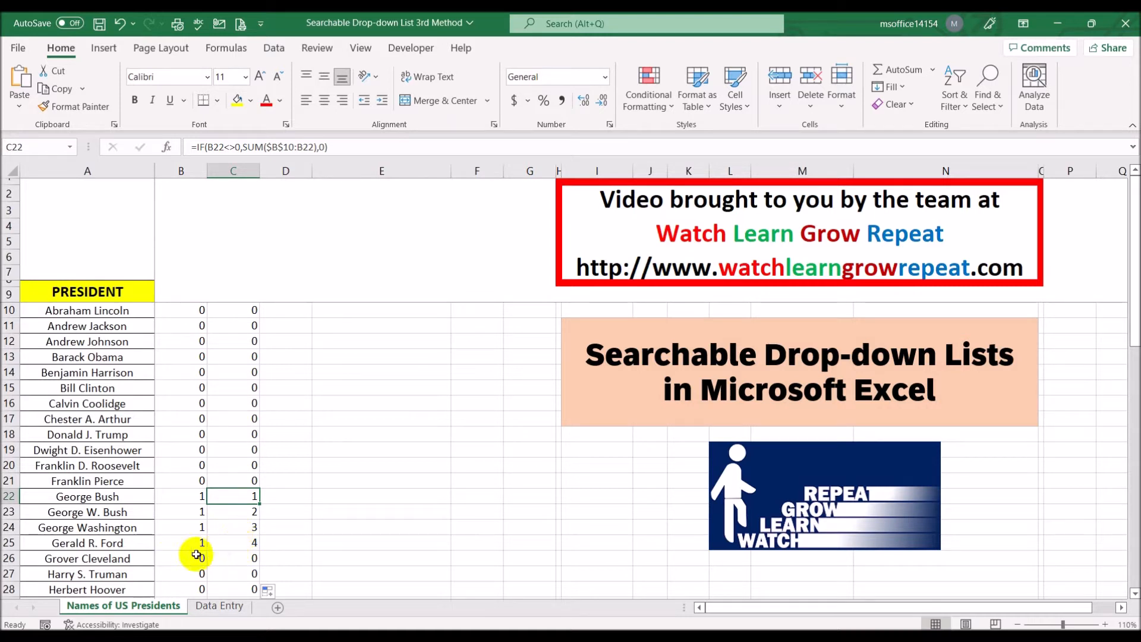
{"action": "left_click", "coordinate": [253, 556]}
{"action": "left_click", "coordinate": [366, 145]}
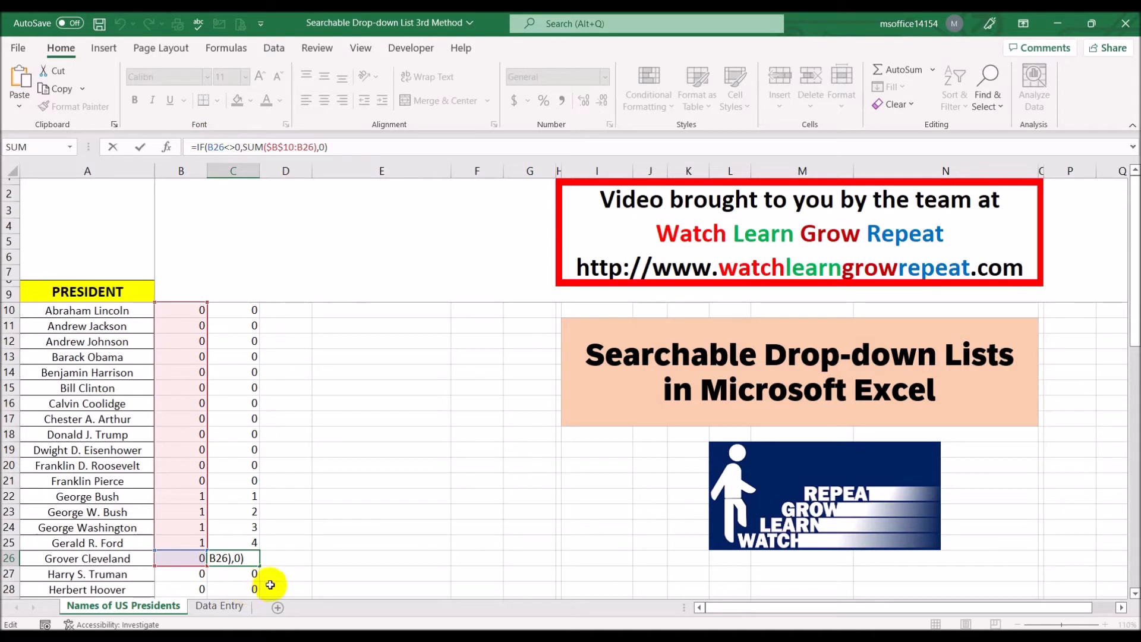
{"action": "key", "text": "Escape"}
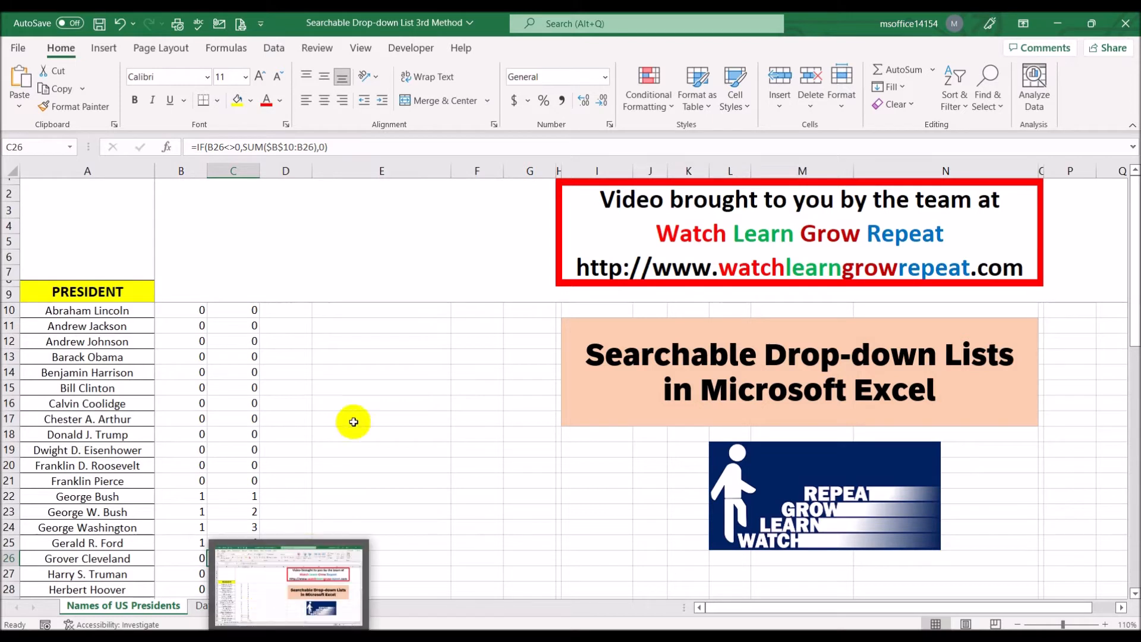
{"action": "left_click", "coordinate": [379, 341]}
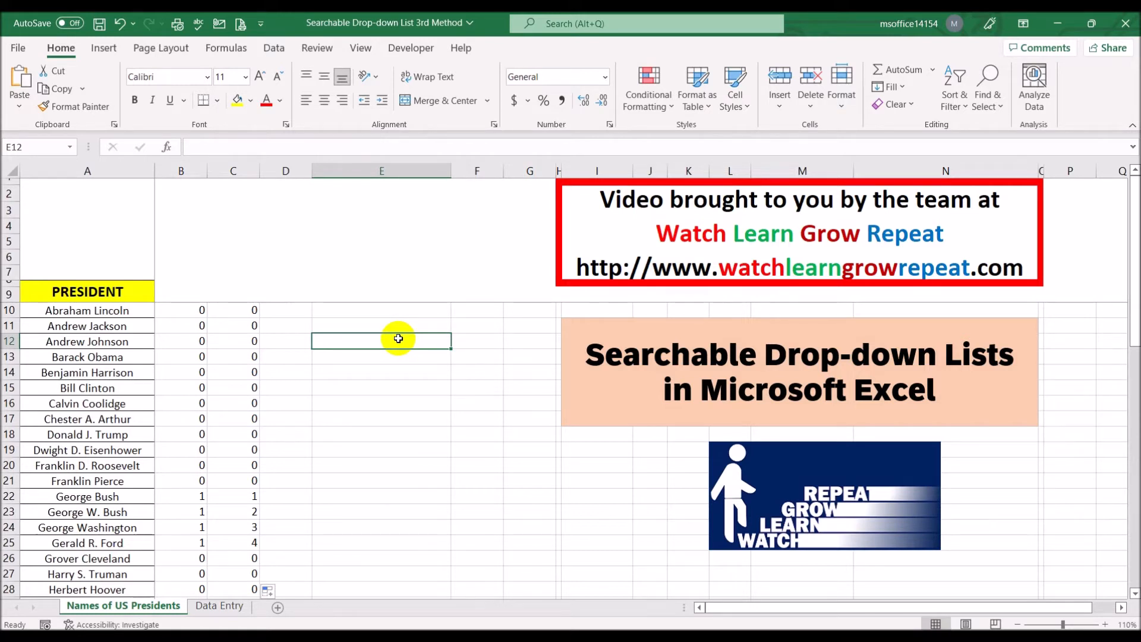
{"action": "left_click", "coordinate": [271, 307]}
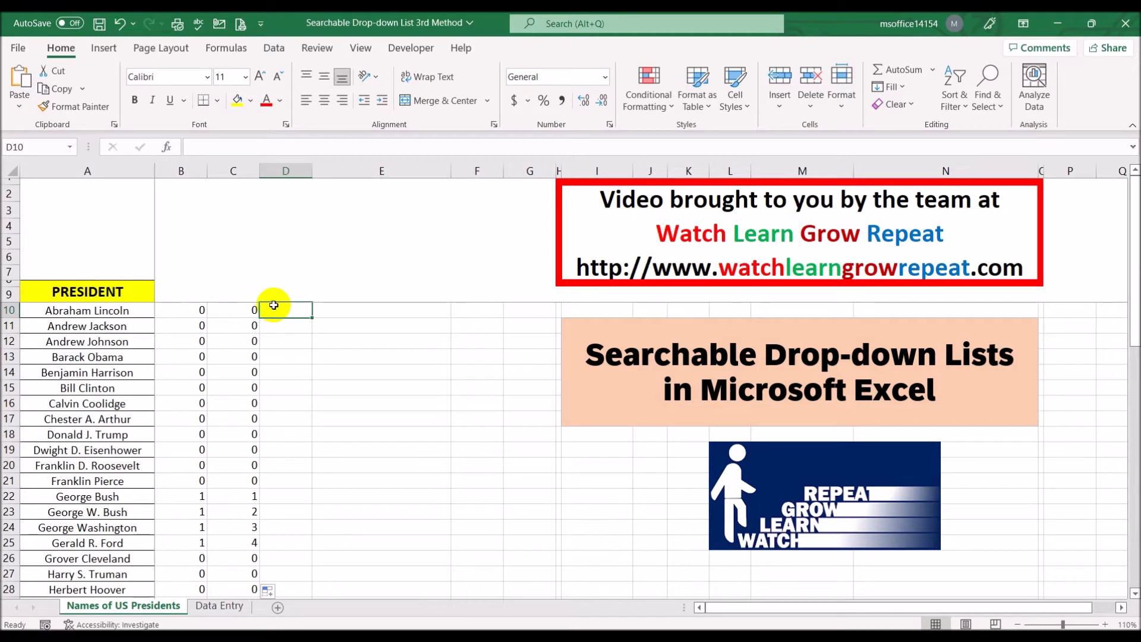
{"action": "left_click", "coordinate": [242, 308]}
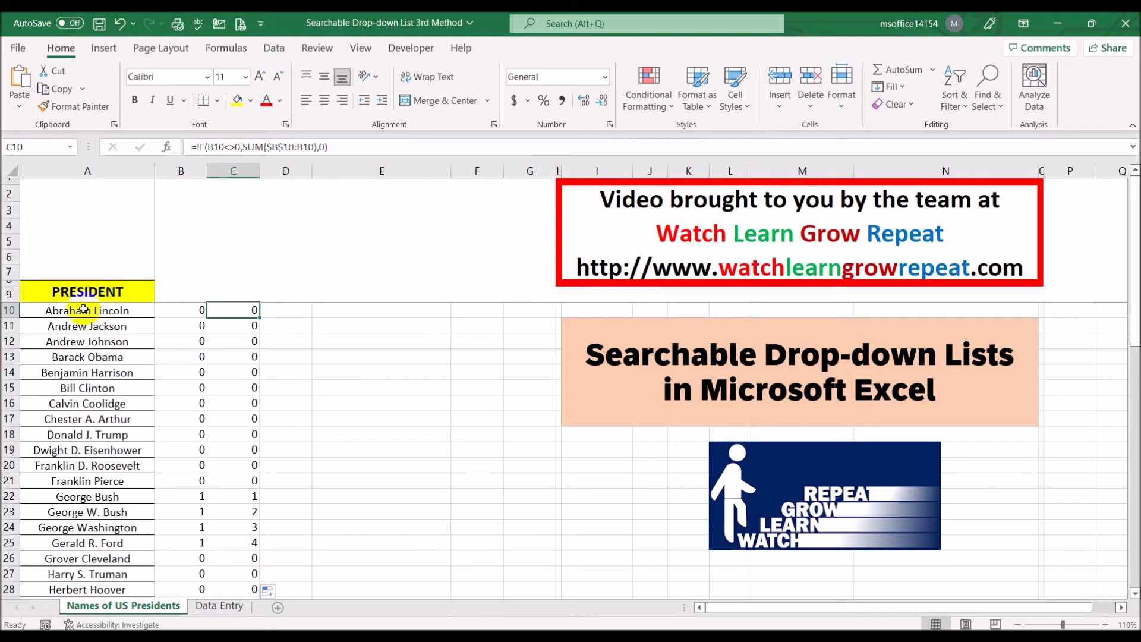
{"action": "left_click", "coordinate": [98, 311]}
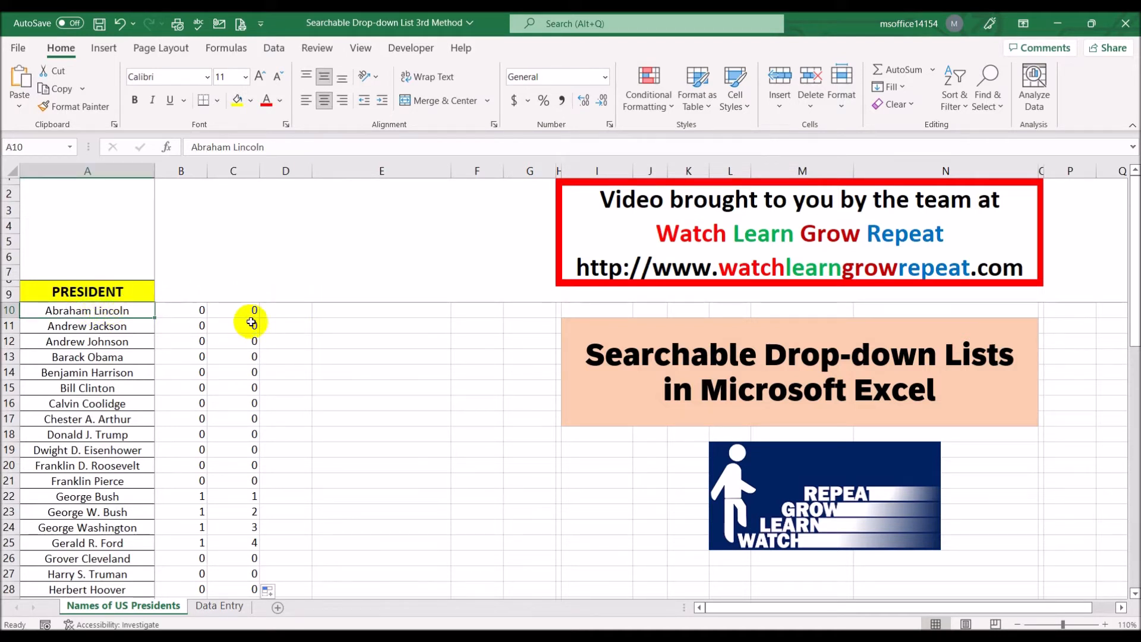
Step: Enter the serial numbers 1, 2 and 3 manually in cells D10 to D12
{"action": "left_click", "coordinate": [277, 317]}
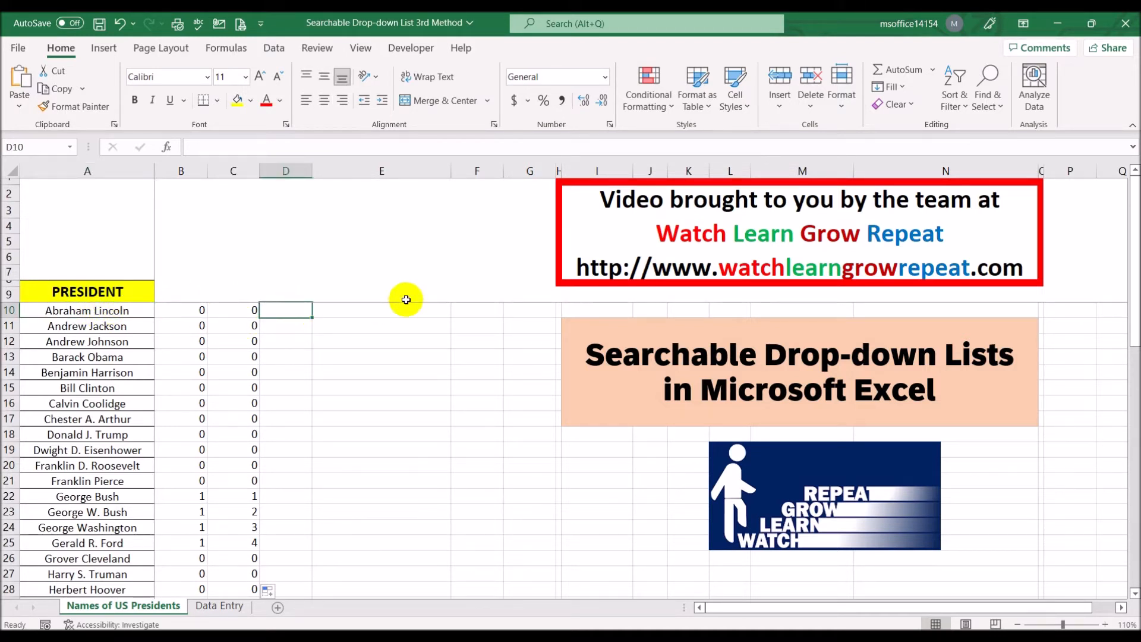
{"action": "type", "text": "1"}
{"action": "key", "text": "Return"}
{"action": "type", "text": "2"}
{"action": "key", "text": "Return"}
{"action": "type", "text": "3"}
{"action": "key", "text": "Return"}
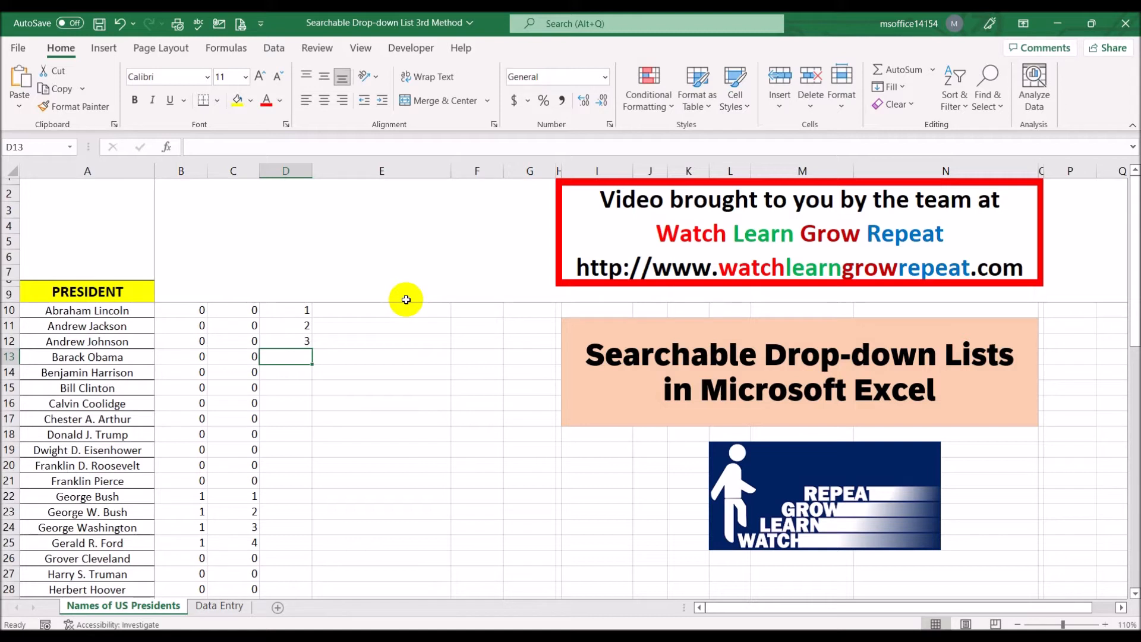
Step: Clear the manually entered serial numbers from cells D10 to D12
{"action": "key", "text": "Up"}
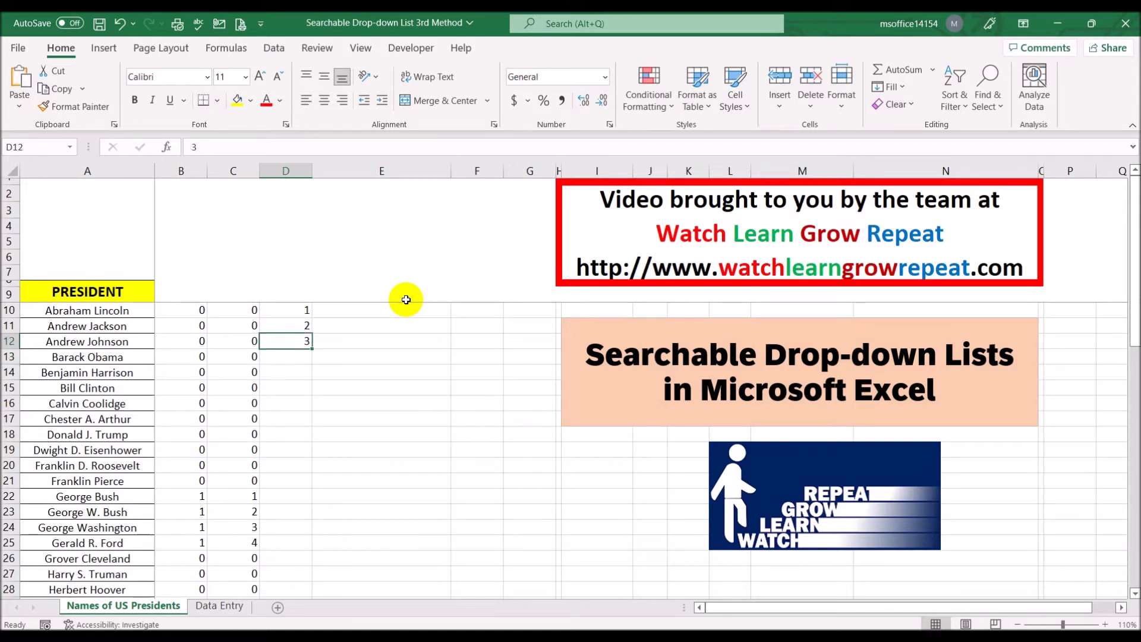
{"action": "key", "text": "shift+Up"}
{"action": "key", "text": "shift+Up"}
{"action": "key", "text": "Delete"}
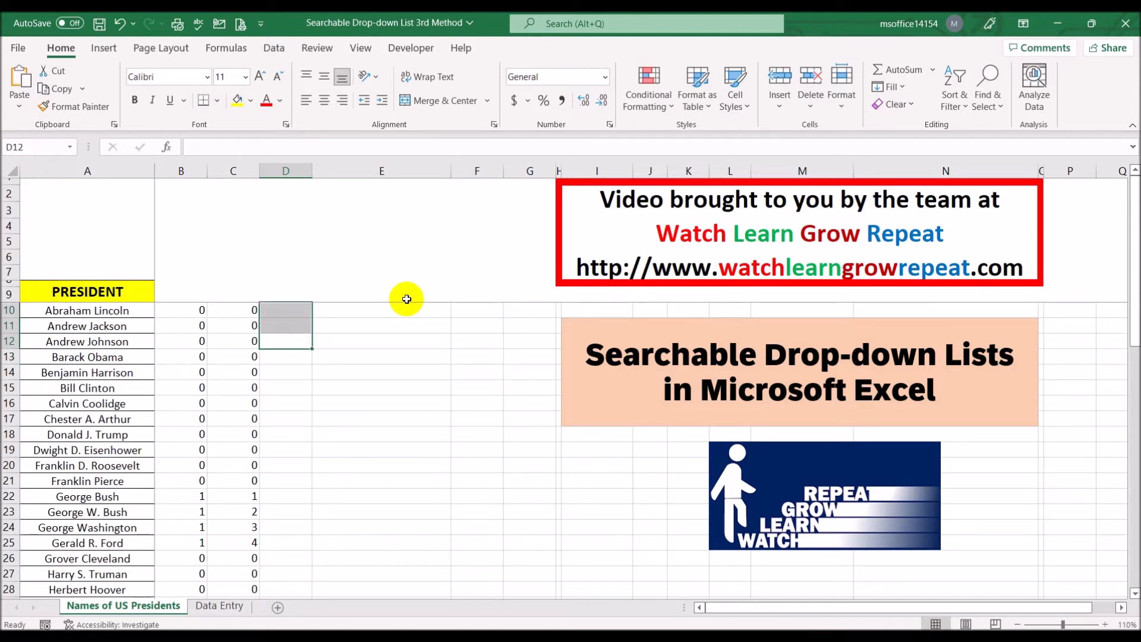
Step: Enter the formula =ROW() in cell D10 beside the first president's running count
{"action": "left_click", "coordinate": [281, 308]}
{"action": "type", "text": "="}
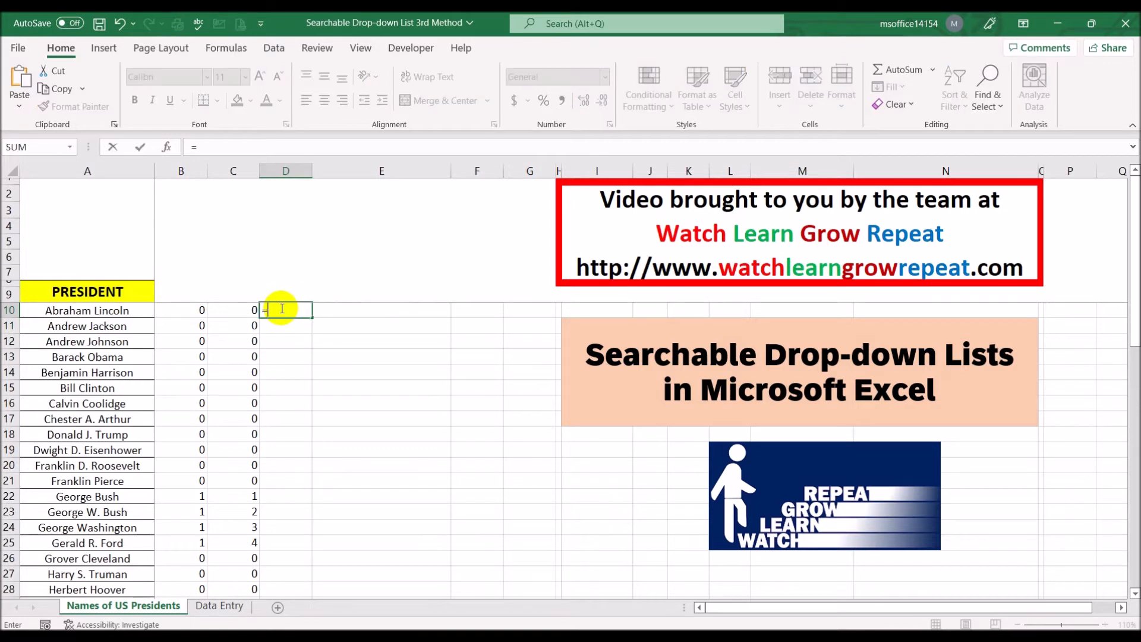
{"action": "type", "text": "row()"}
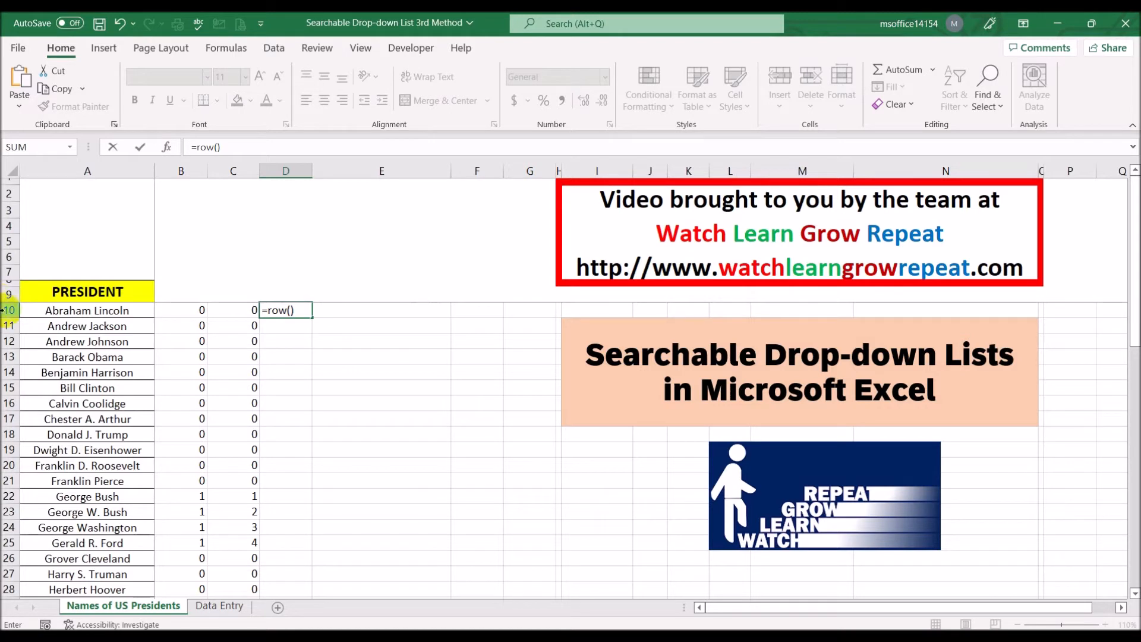
{"action": "key", "text": "ctrl+Return"}
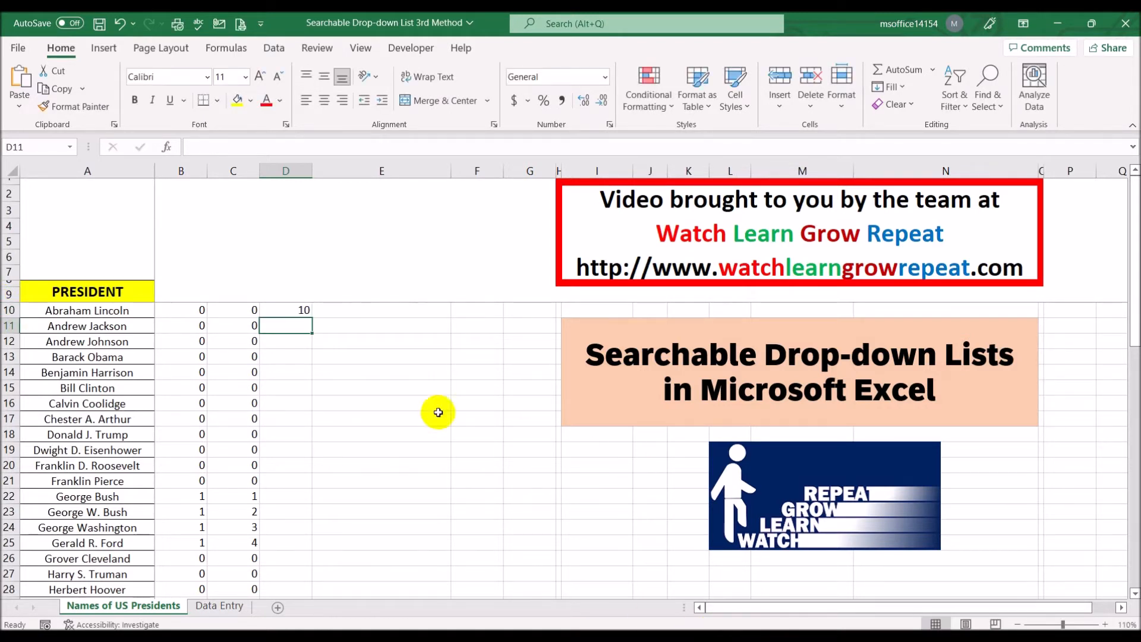
Step: Extend D10's formula to =ROW()-9 so that the numbering starts at 1
{"action": "left_click", "coordinate": [297, 311]}
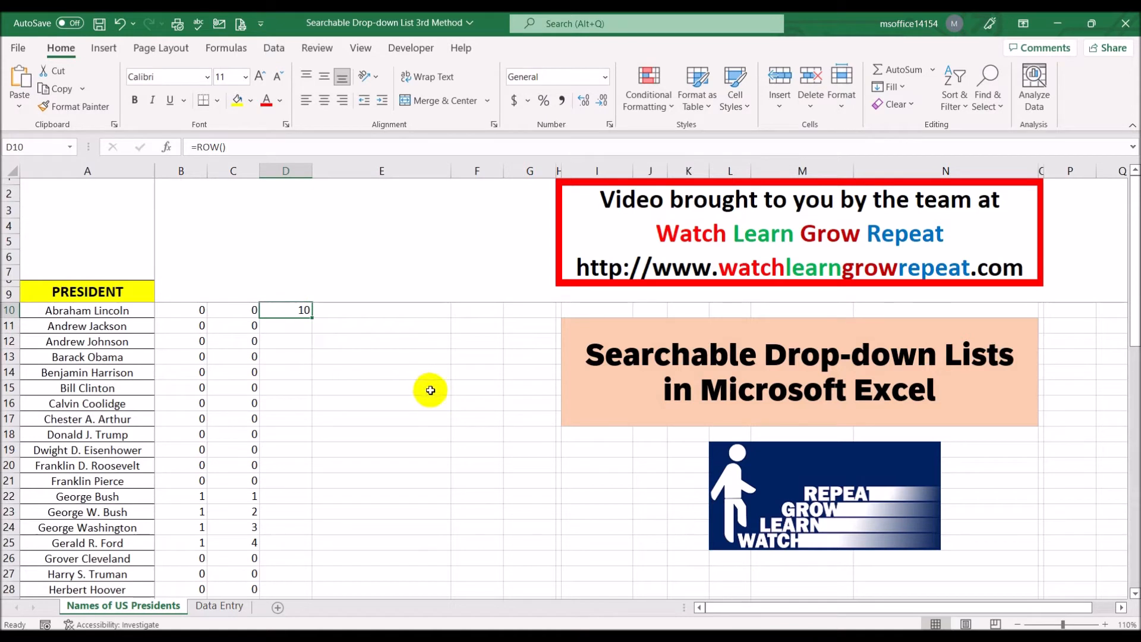
{"action": "left_click", "coordinate": [253, 147]}
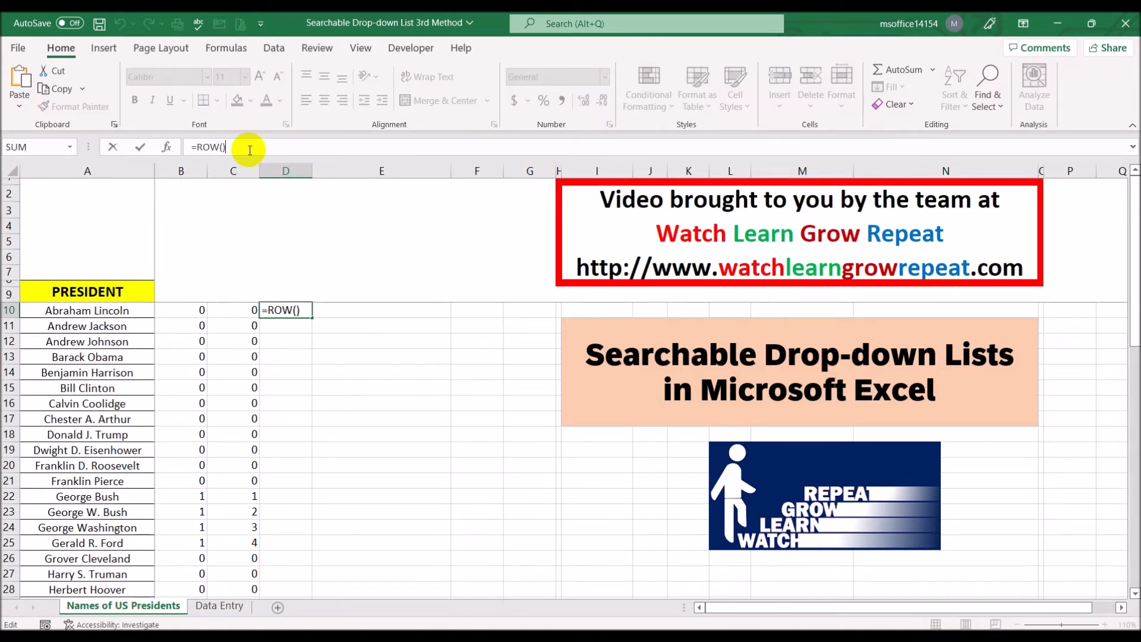
{"action": "type", "text": "-9"}
{"action": "key", "text": "Return"}
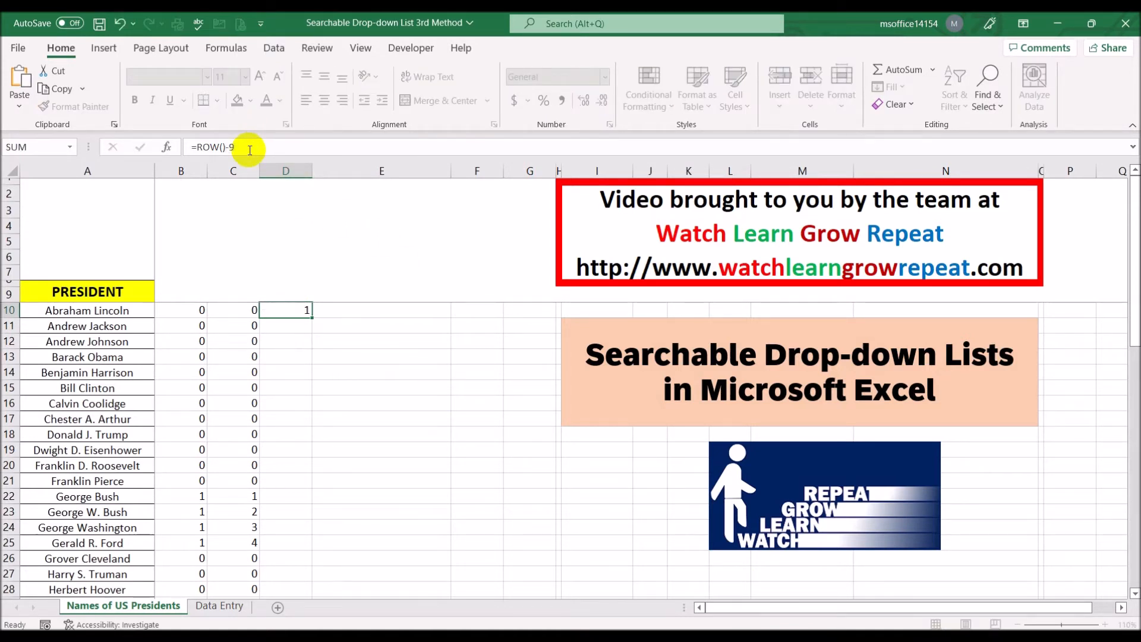
Step: Fill the row-number formula from D10 down column D alongside the whole president list
{"action": "left_click", "coordinate": [301, 310]}
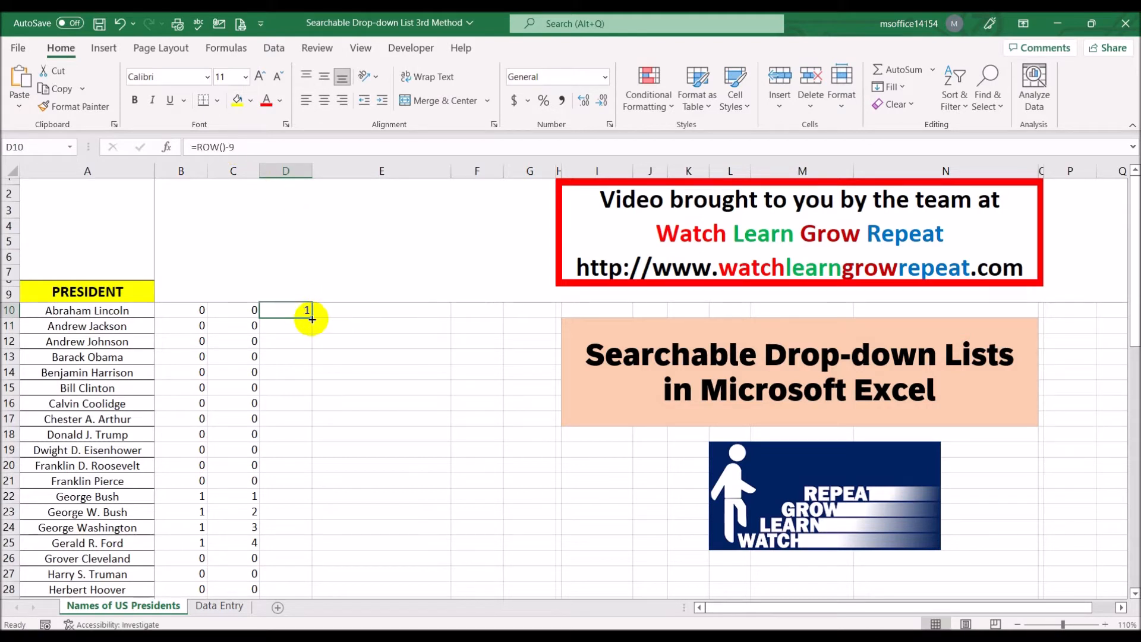
{"action": "double_click", "coordinate": [312, 319]}
{"action": "left_click", "coordinate": [413, 355]}
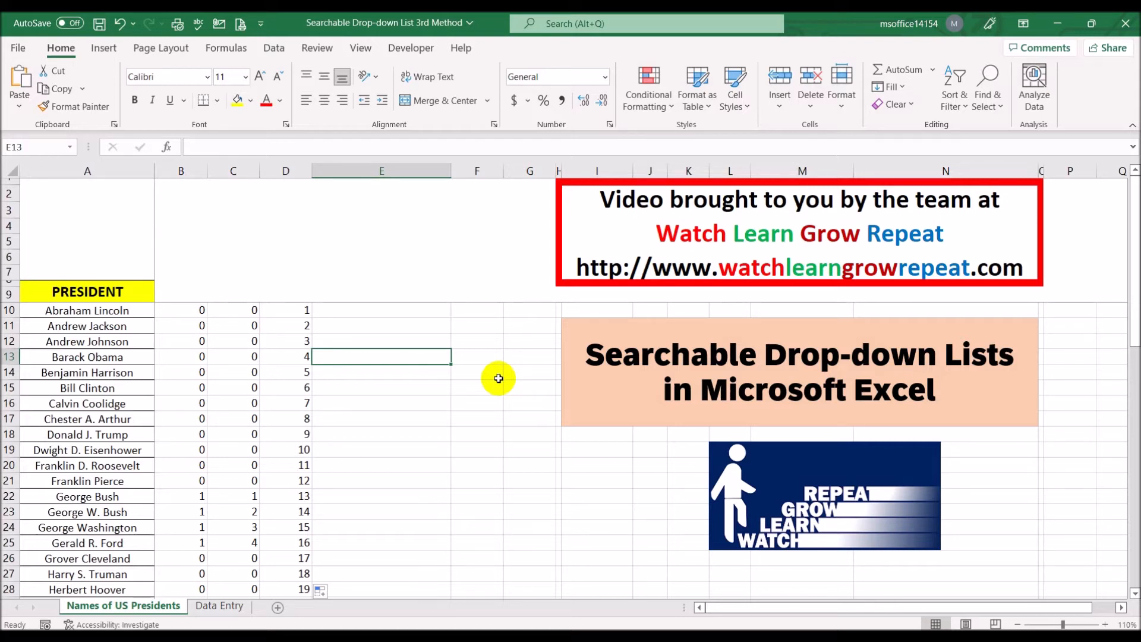
{"action": "left_click", "coordinate": [377, 315]}
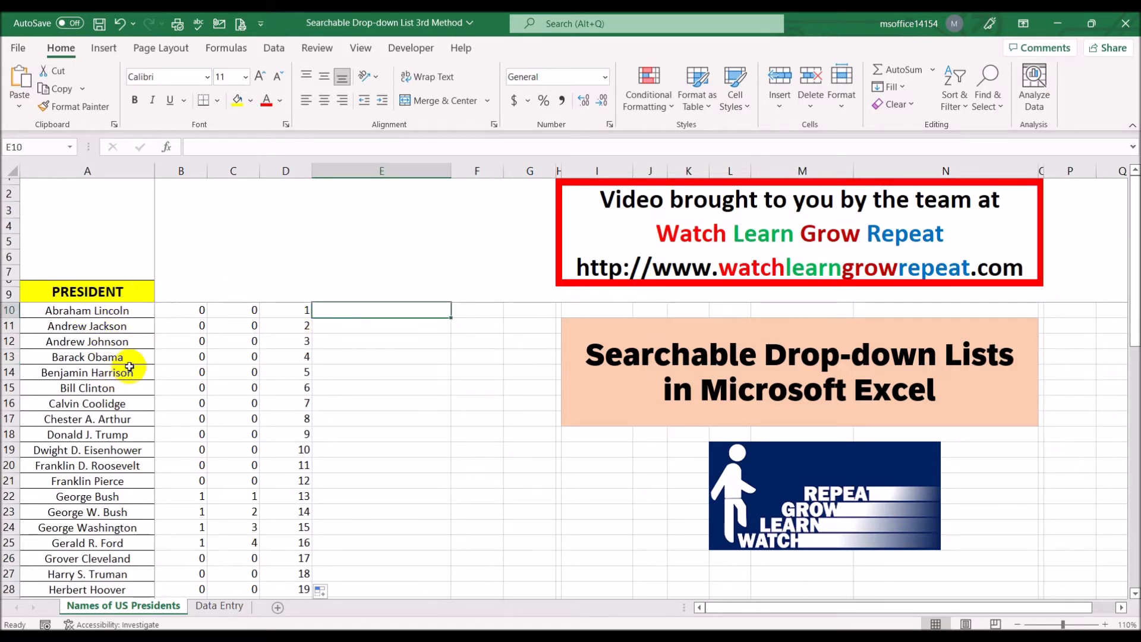
{"action": "left_click", "coordinate": [186, 497]}
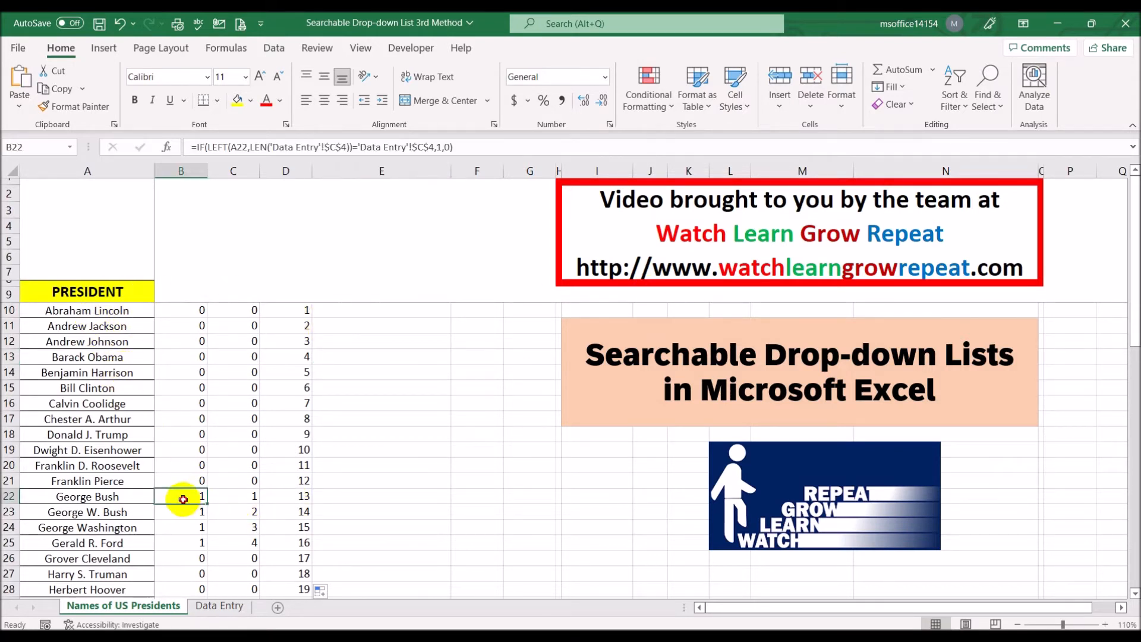
{"action": "left_click", "coordinate": [297, 311]}
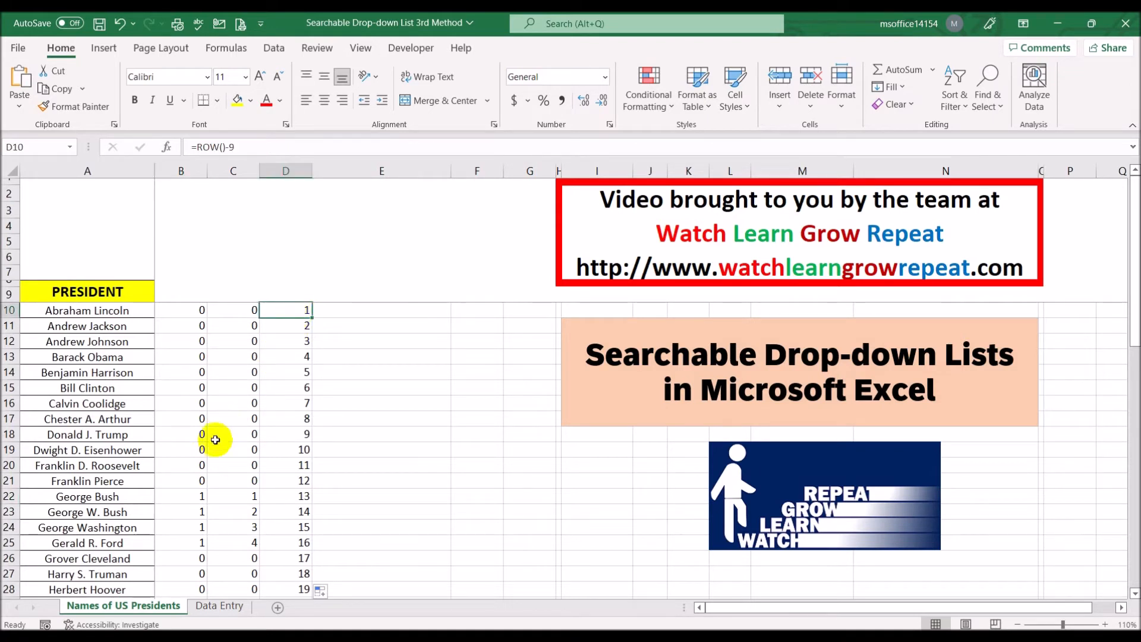
{"action": "left_click", "coordinate": [243, 497]}
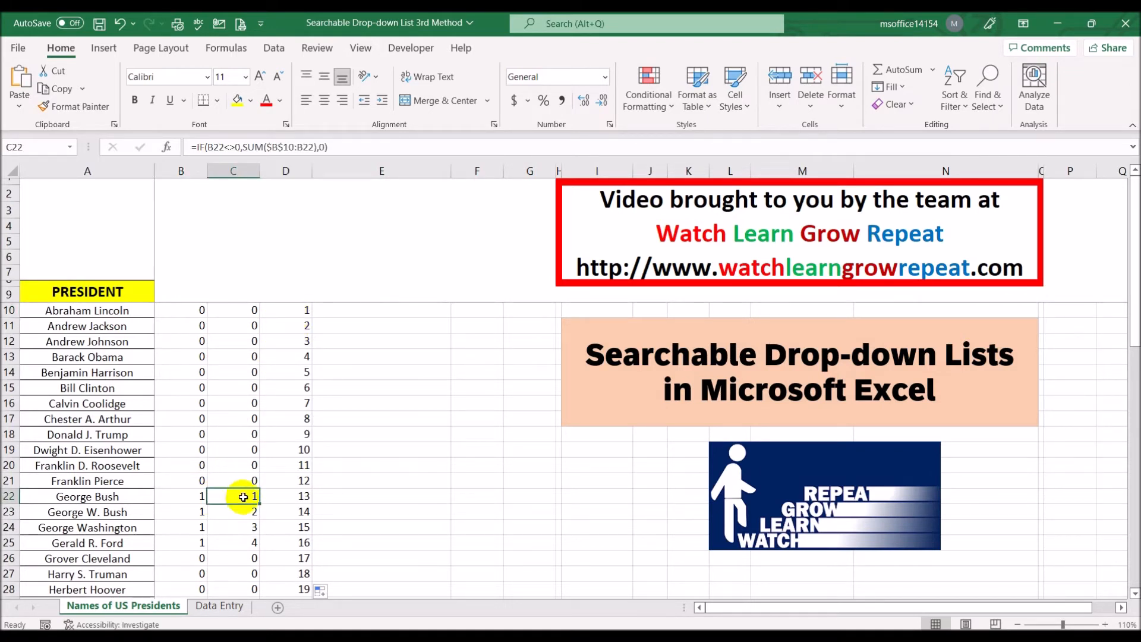
Step: Highlight serial number cell D10, the matching running count in C22 and George Bush's name in A22 with yellow fill
{"action": "left_click", "coordinate": [286, 310]}
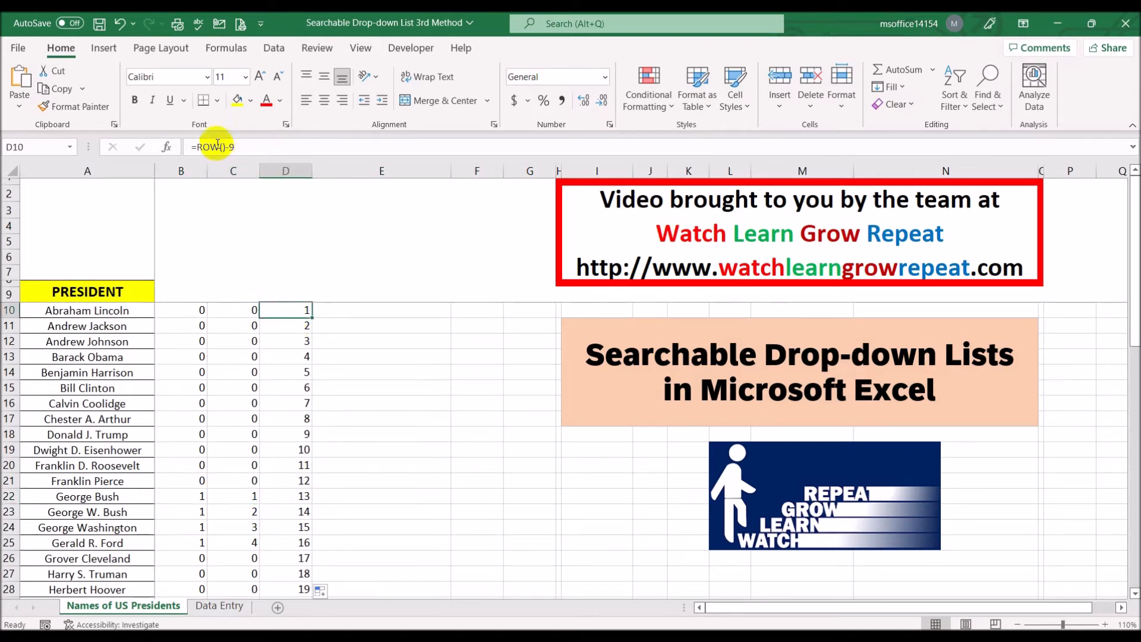
{"action": "left_click", "coordinate": [237, 100]}
{"action": "left_click", "coordinate": [241, 495]}
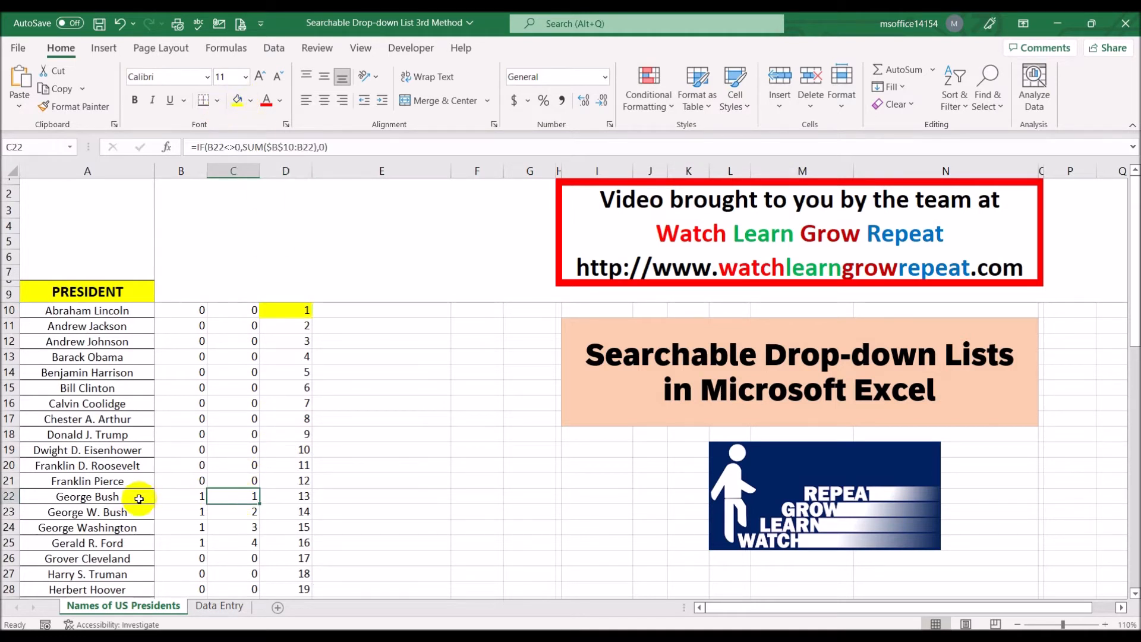
{"action": "left_click", "coordinate": [237, 100]}
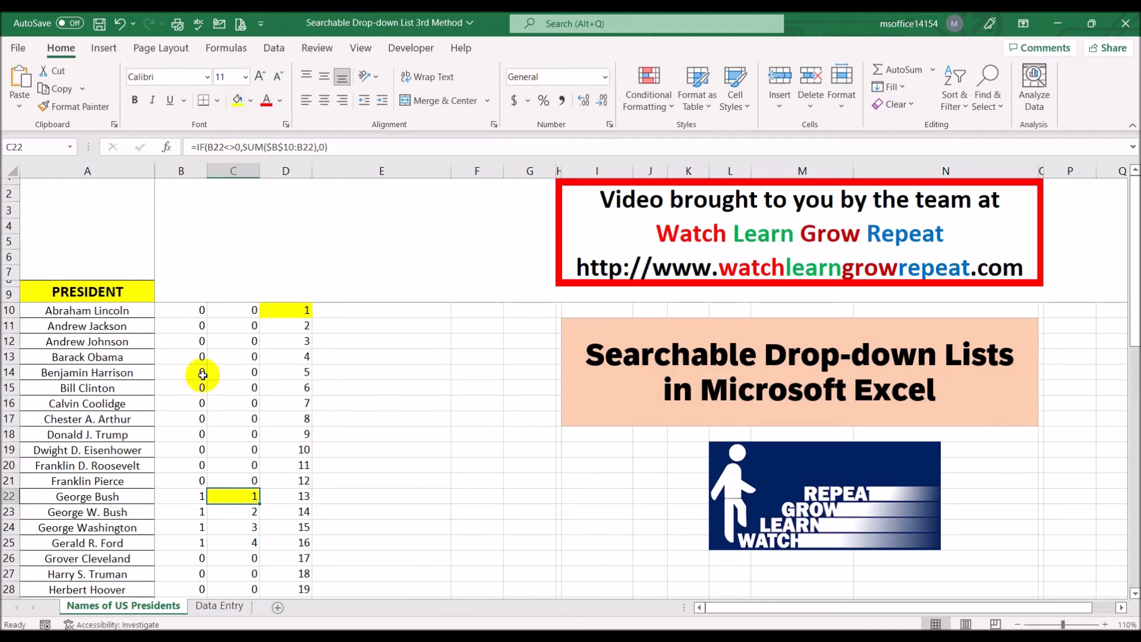
{"action": "left_click", "coordinate": [126, 496]}
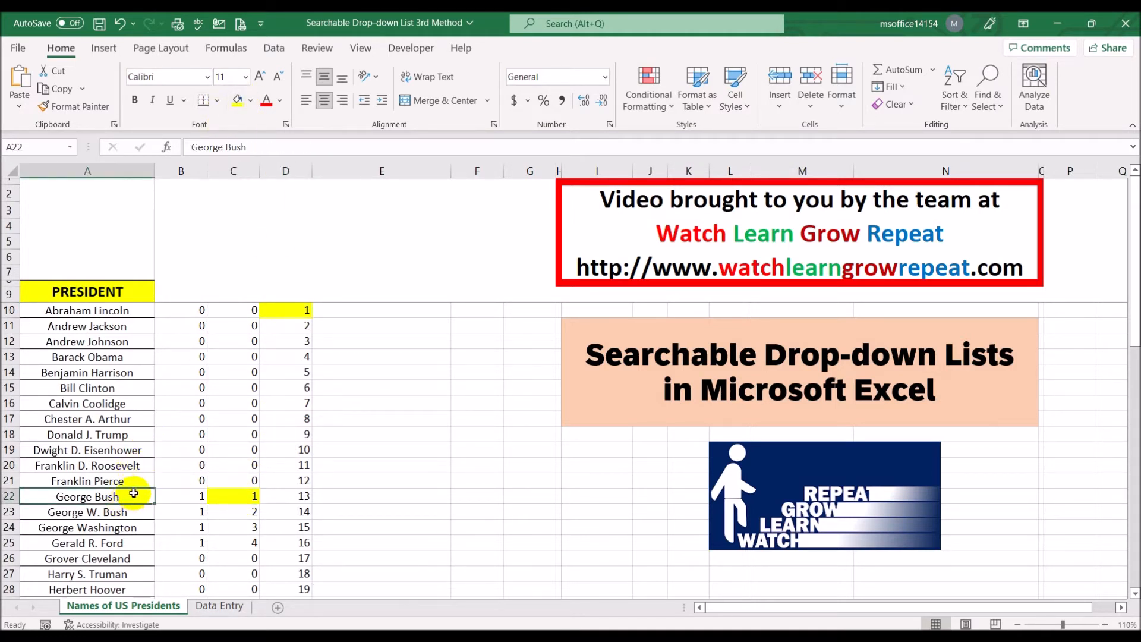
{"action": "left_click", "coordinate": [237, 100]}
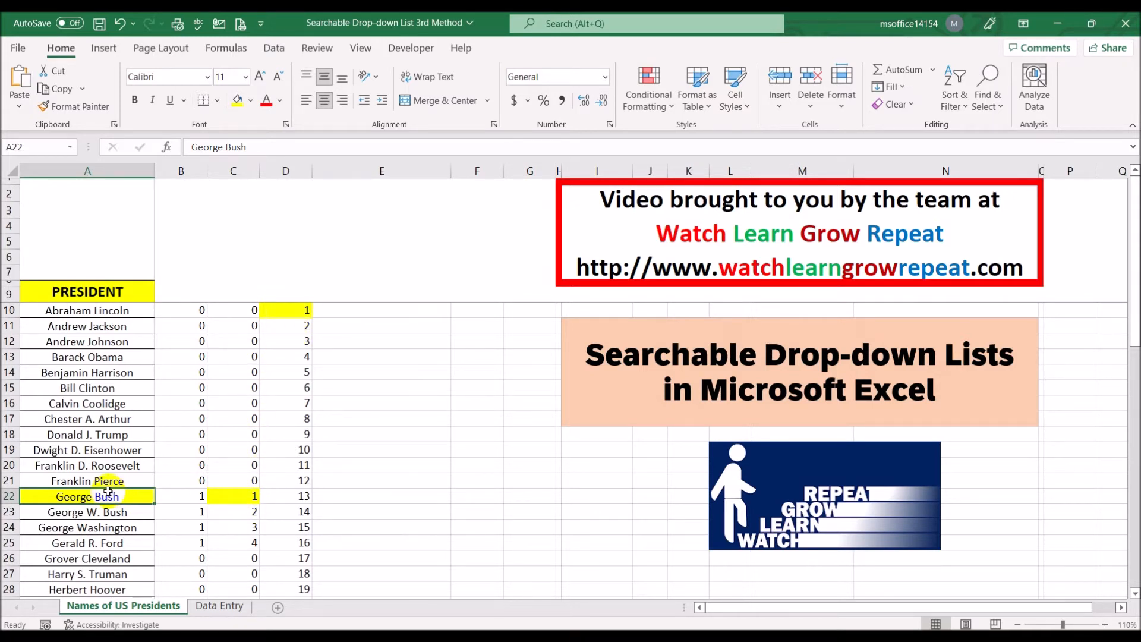
Step: Highlight serial number cell D11, the matching running count in C23 and George W. Bush's name in A23 with standard orange fill
{"action": "left_click", "coordinate": [279, 326]}
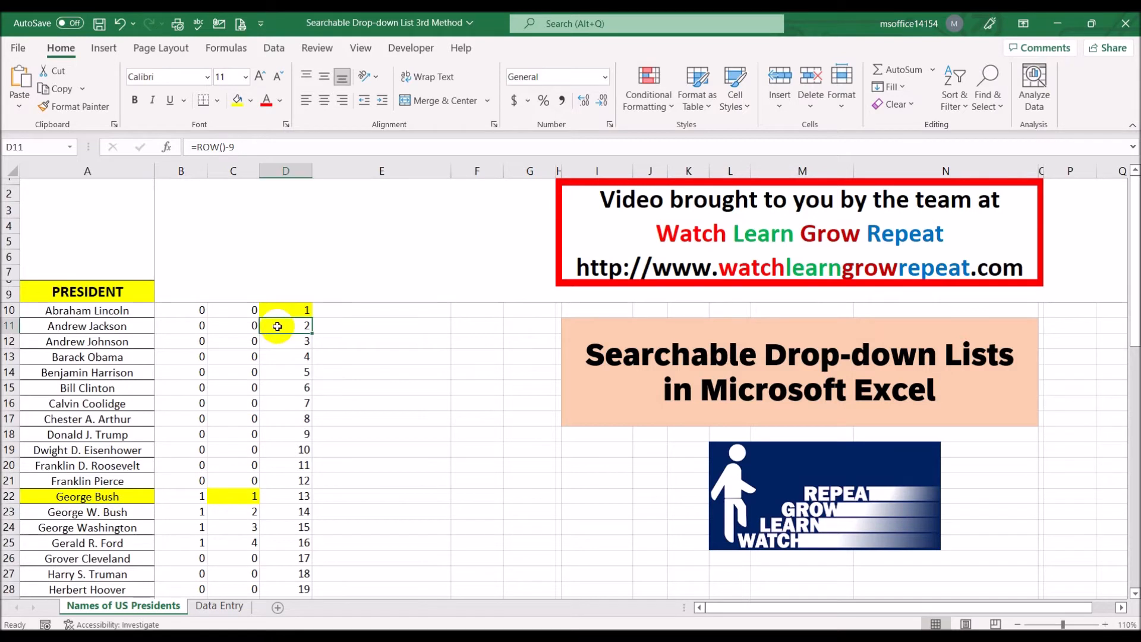
{"action": "left_click", "coordinate": [251, 100]}
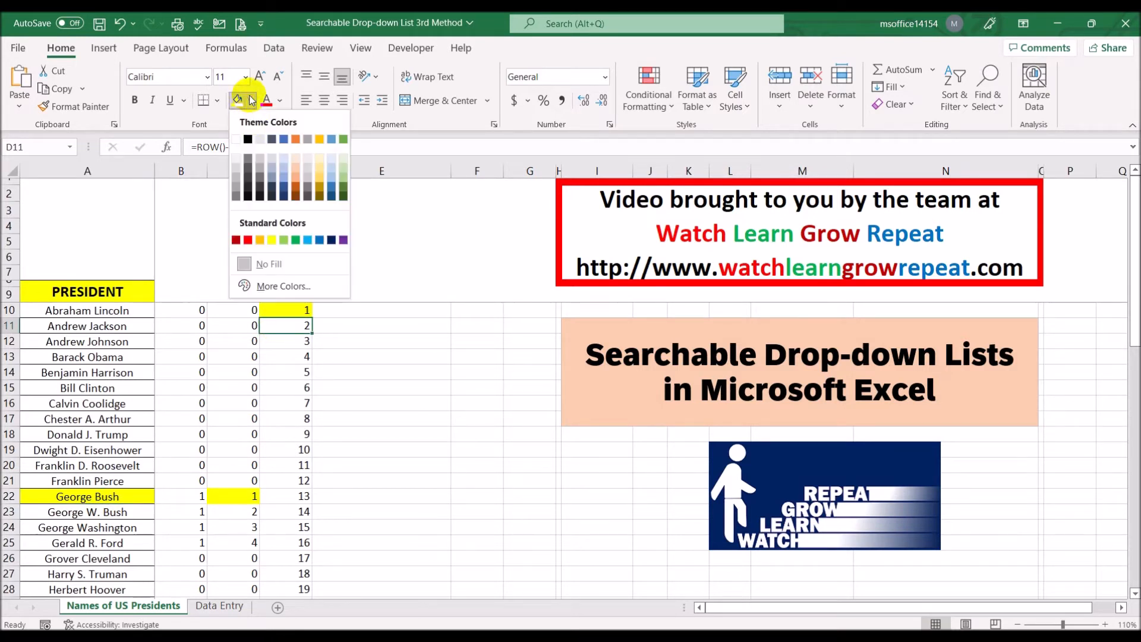
{"action": "left_click", "coordinate": [260, 239]}
{"action": "left_click", "coordinate": [241, 512]}
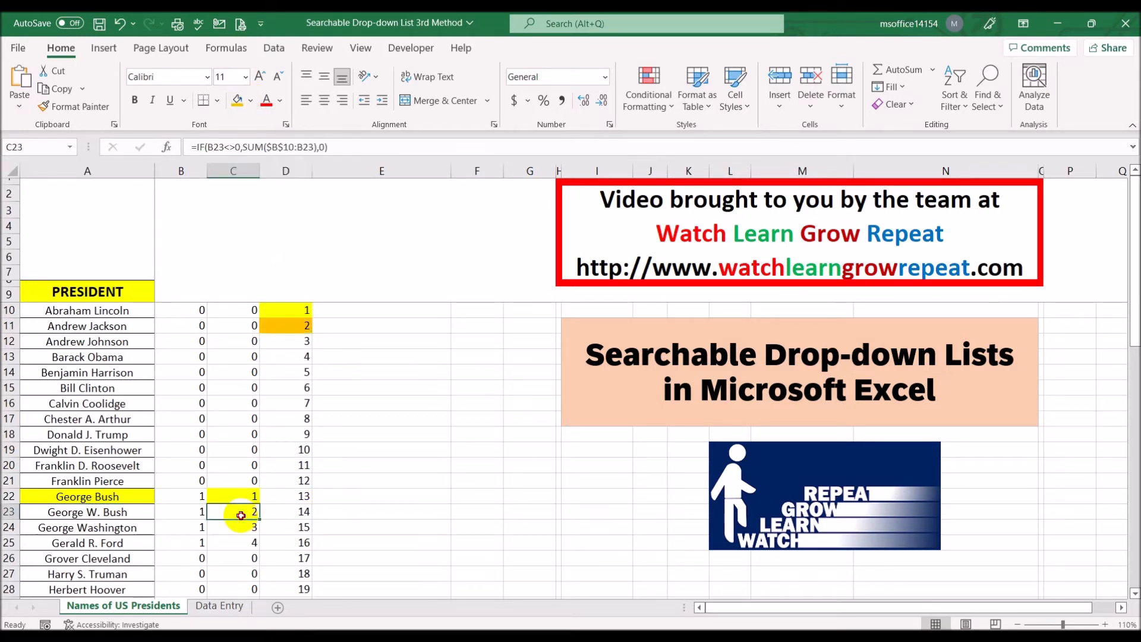
{"action": "left_click", "coordinate": [128, 512], "text": "ctrl"}
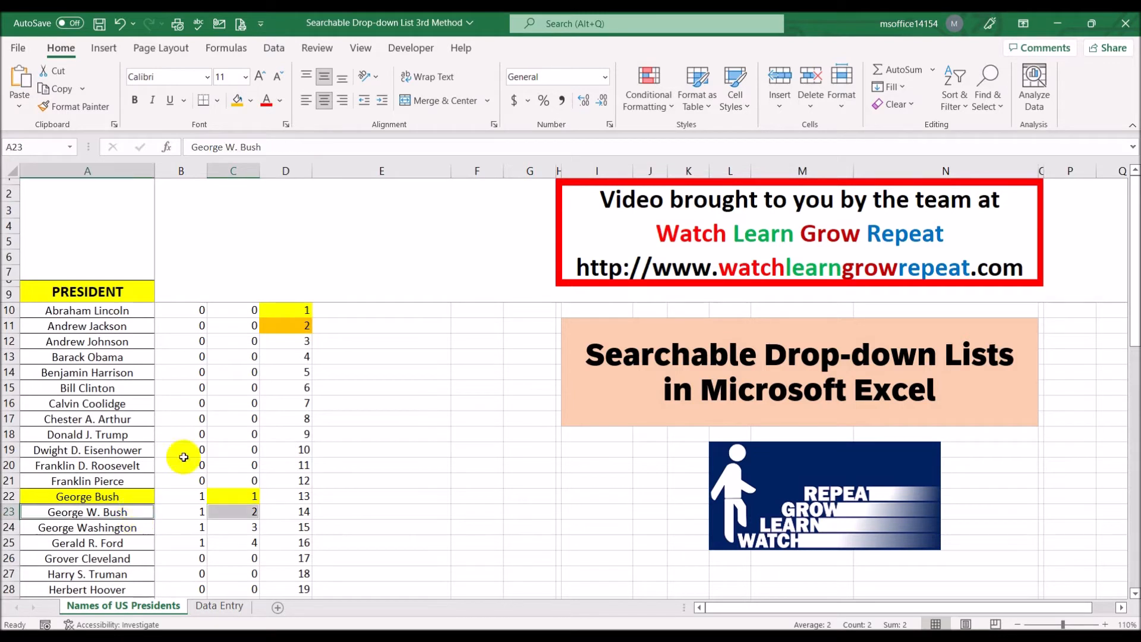
{"action": "left_click", "coordinate": [238, 100]}
{"action": "left_click", "coordinate": [396, 426]}
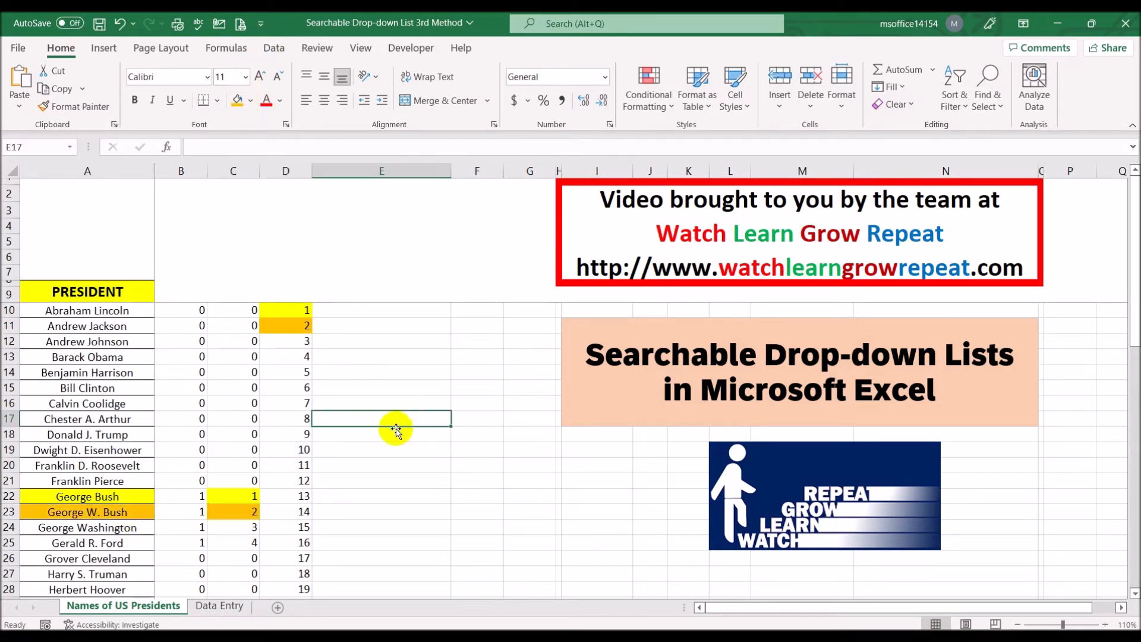
Step: Highlight serial number cell D12, the matching running count in C24 and George Washington's name in A24 with standard blue fill
{"action": "left_click", "coordinate": [299, 341]}
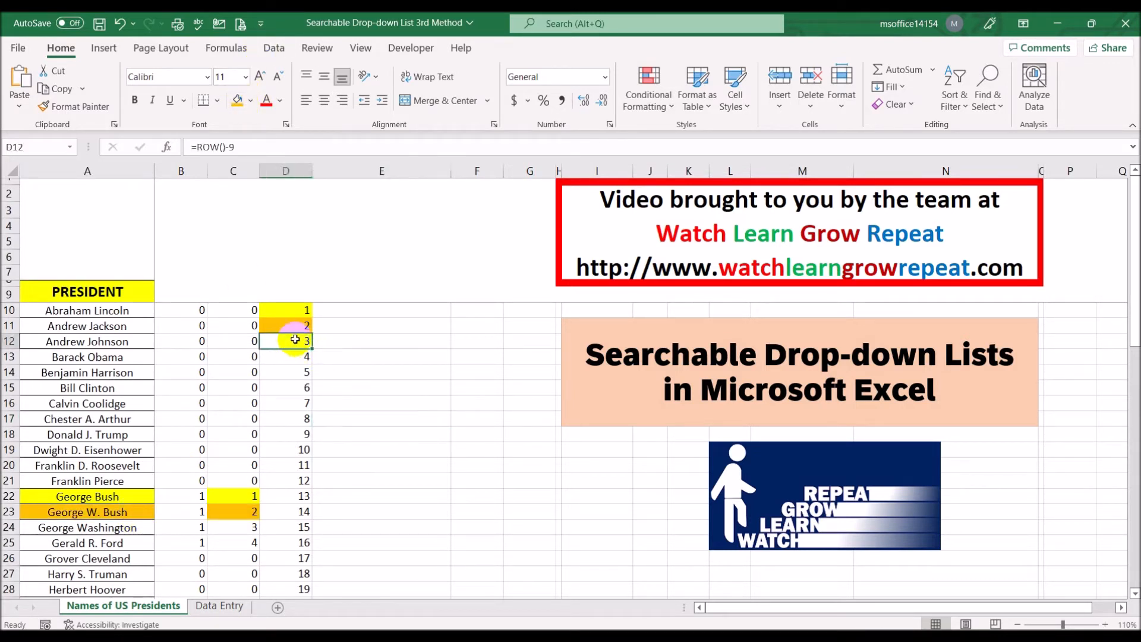
{"action": "left_click", "coordinate": [250, 100]}
{"action": "left_click", "coordinate": [320, 239]}
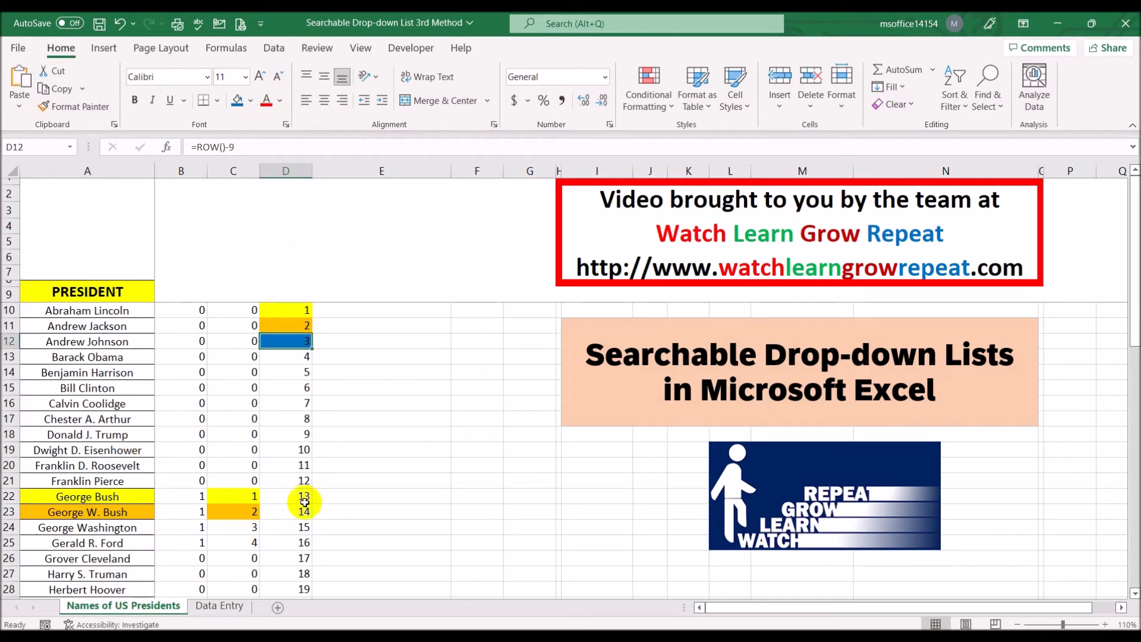
{"action": "left_click", "coordinate": [250, 528]}
{"action": "left_click", "coordinate": [136, 528], "text": "ctrl"}
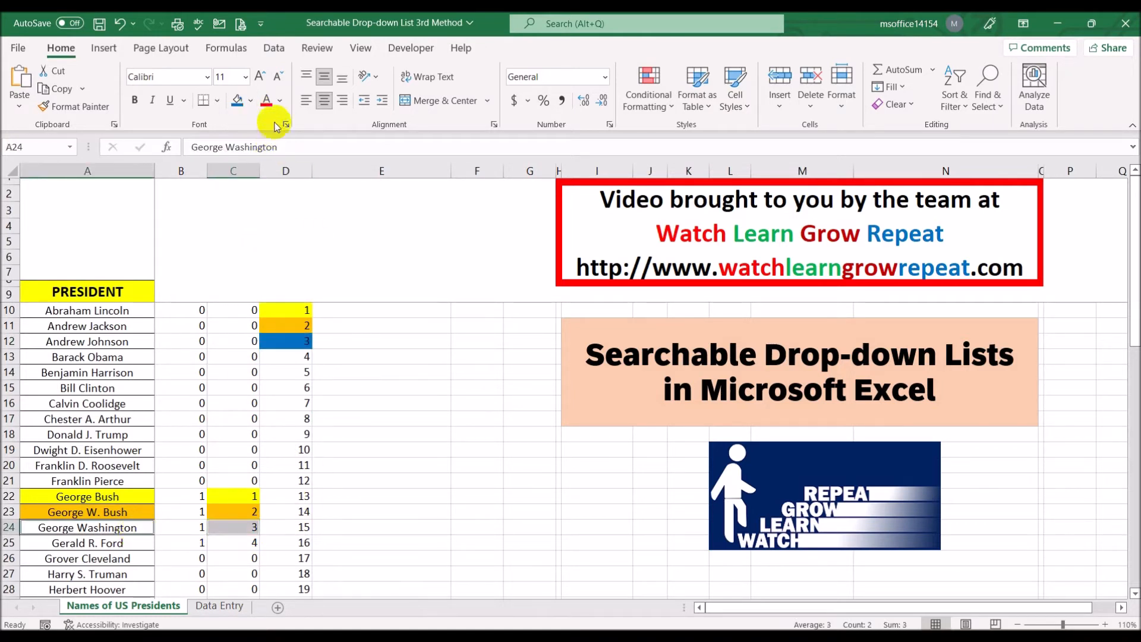
{"action": "left_click", "coordinate": [237, 101]}
{"action": "left_click", "coordinate": [416, 435]}
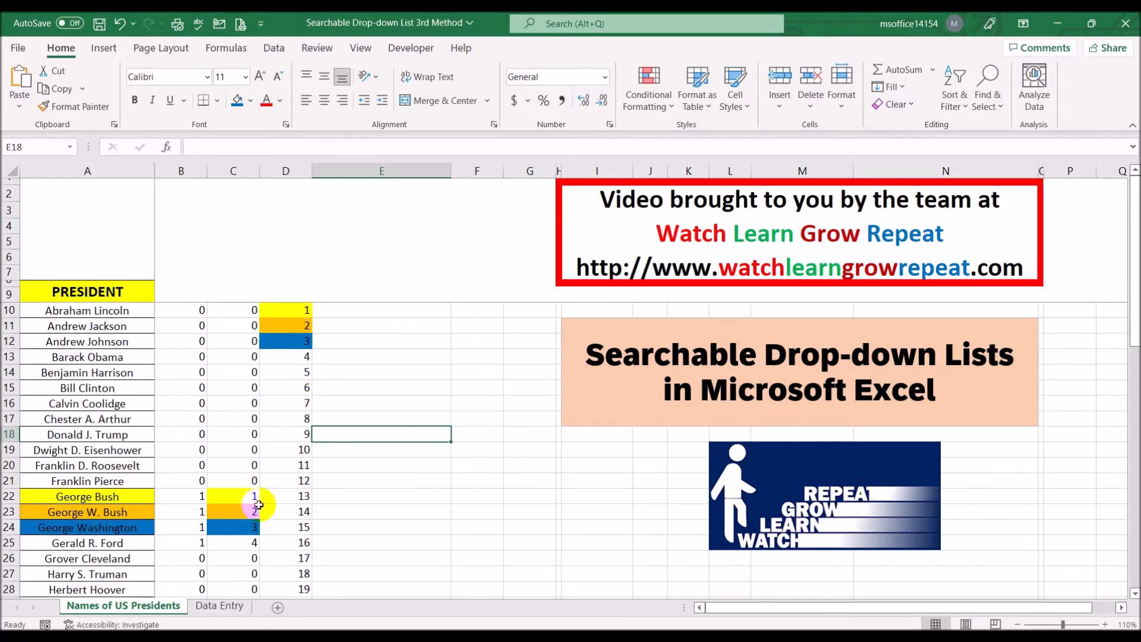
Step: Start an INDEX formula in cell E10 with the president names as the absolute array $A$10:$A$54
{"action": "left_click", "coordinate": [411, 311]}
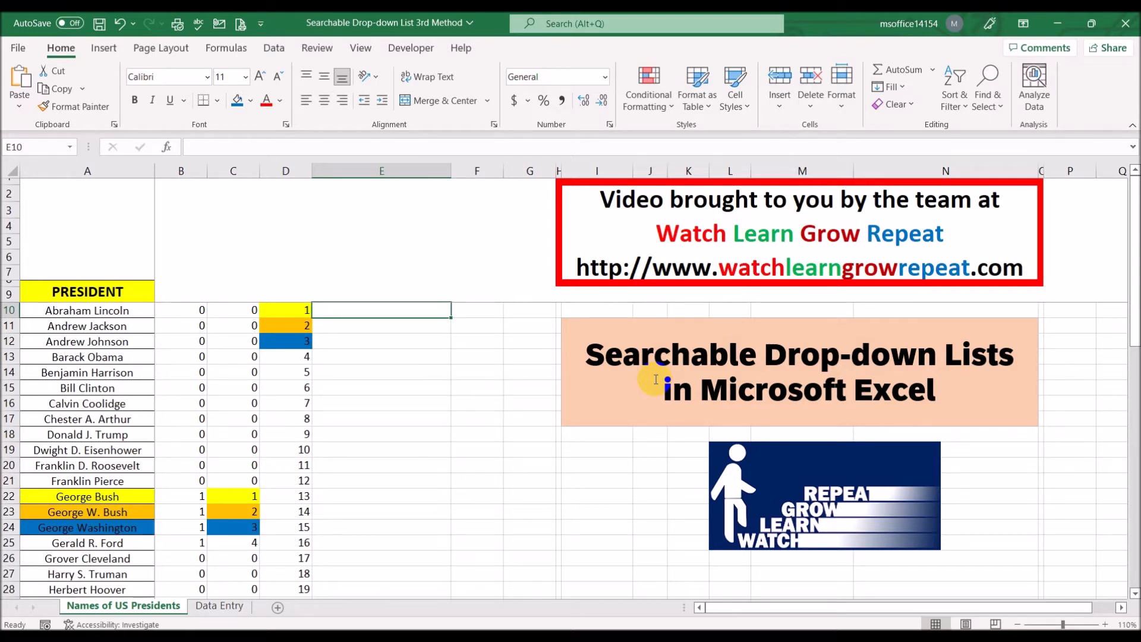
{"action": "type", "text": "=index("}
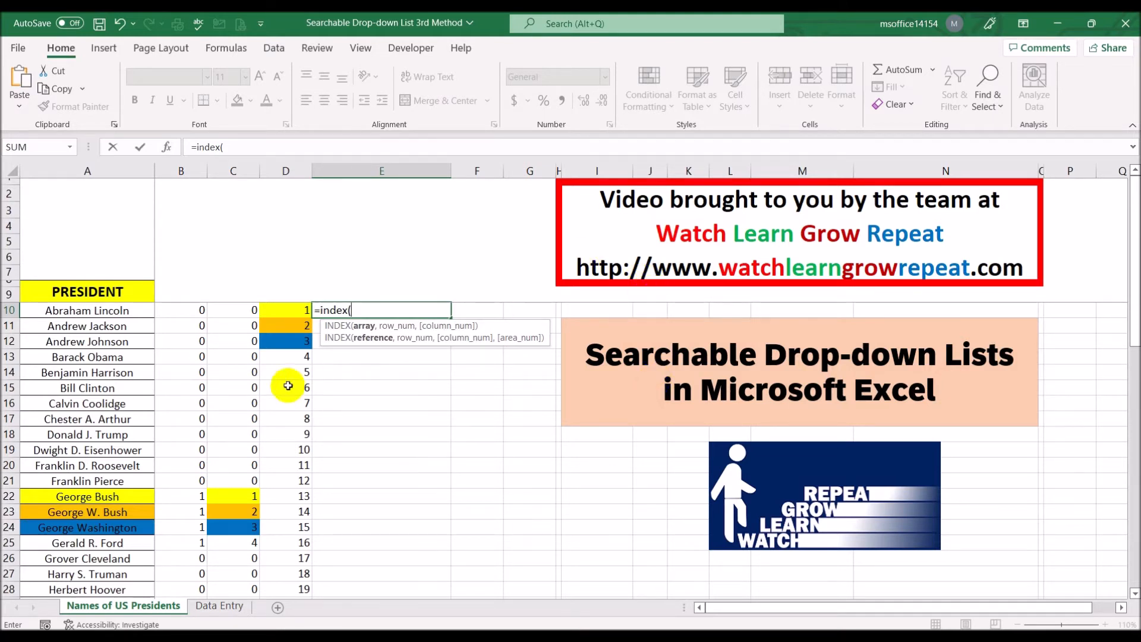
{"action": "left_click", "coordinate": [136, 315]}
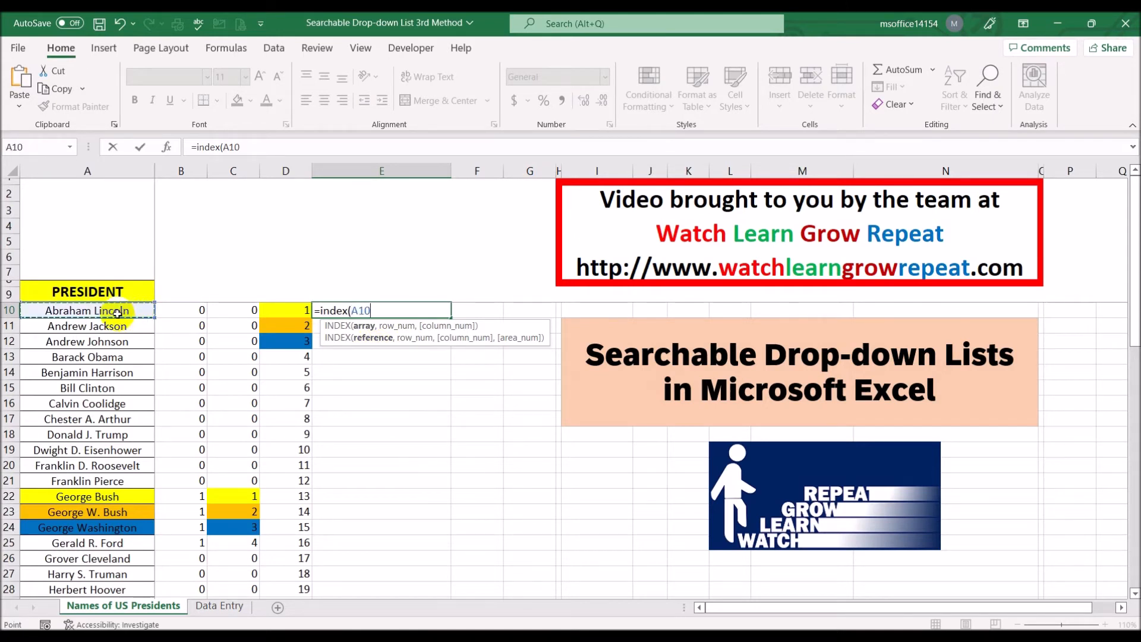
{"action": "key", "text": "ctrl+shift+Down"}
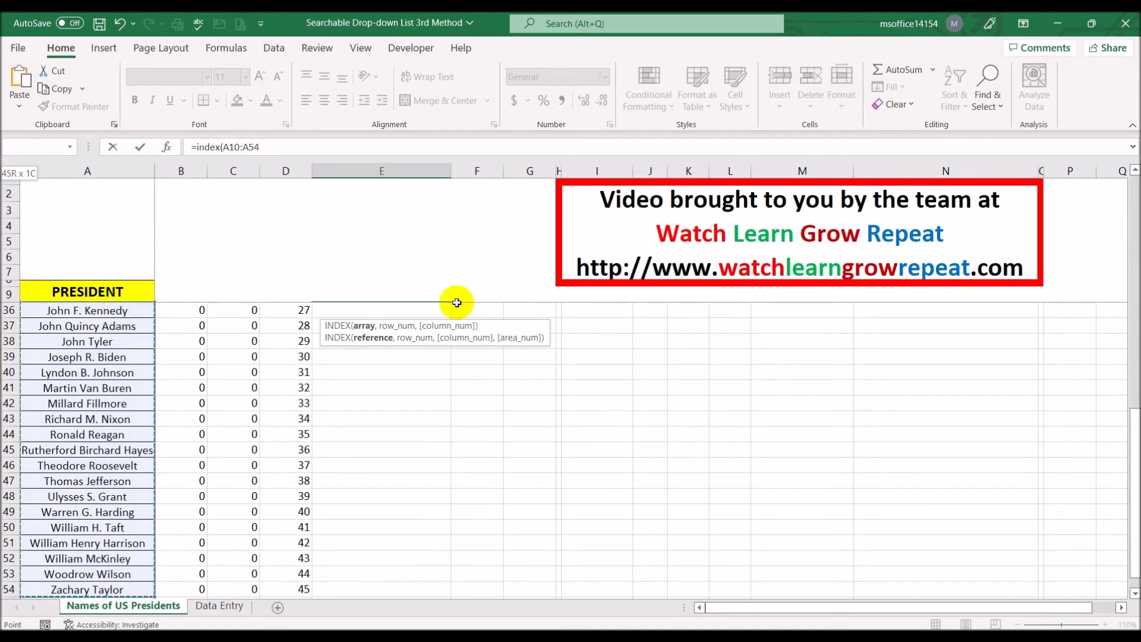
{"action": "left_click_drag", "start_coordinate": [1135, 488], "coordinate": [1128, 104]}
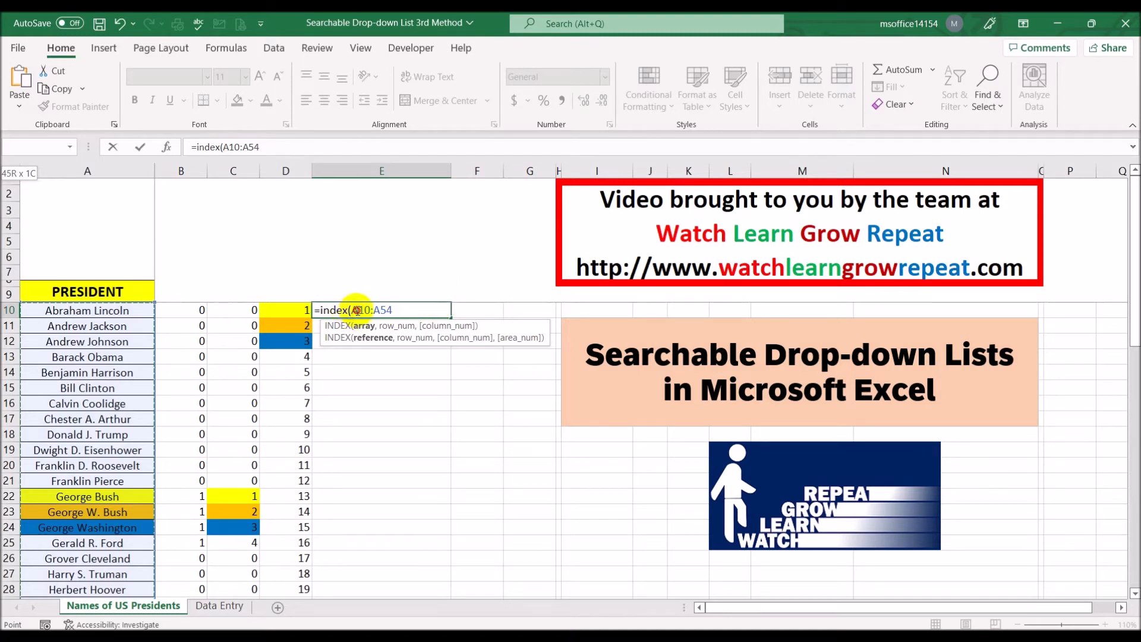
{"action": "left_click_drag", "start_coordinate": [357, 310], "coordinate": [386, 310]}
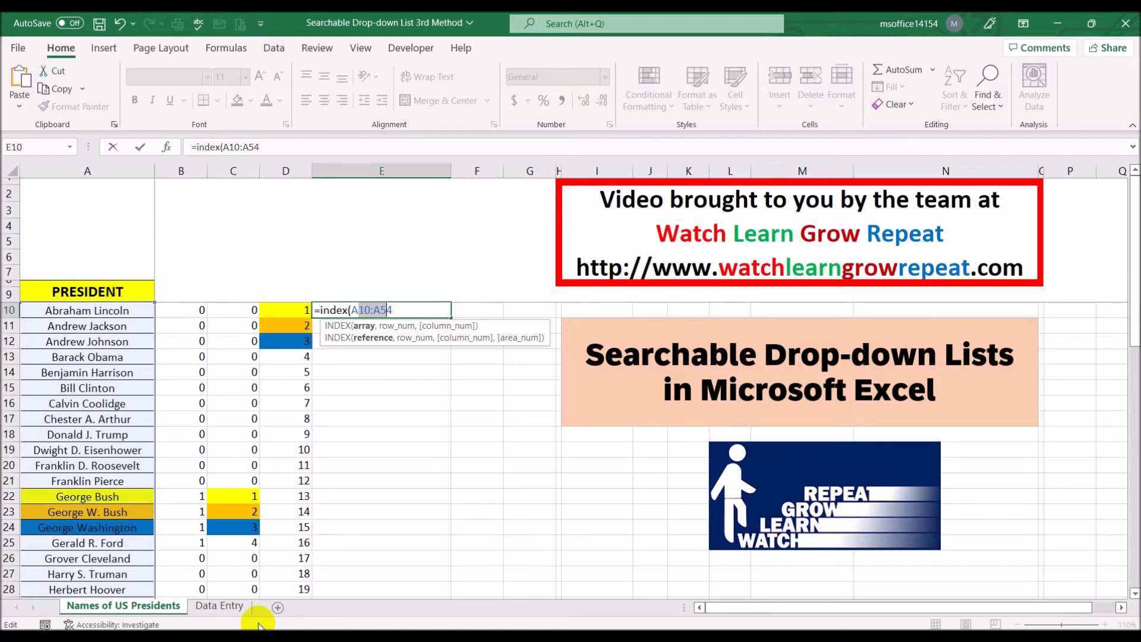
{"action": "key", "text": "F4"}
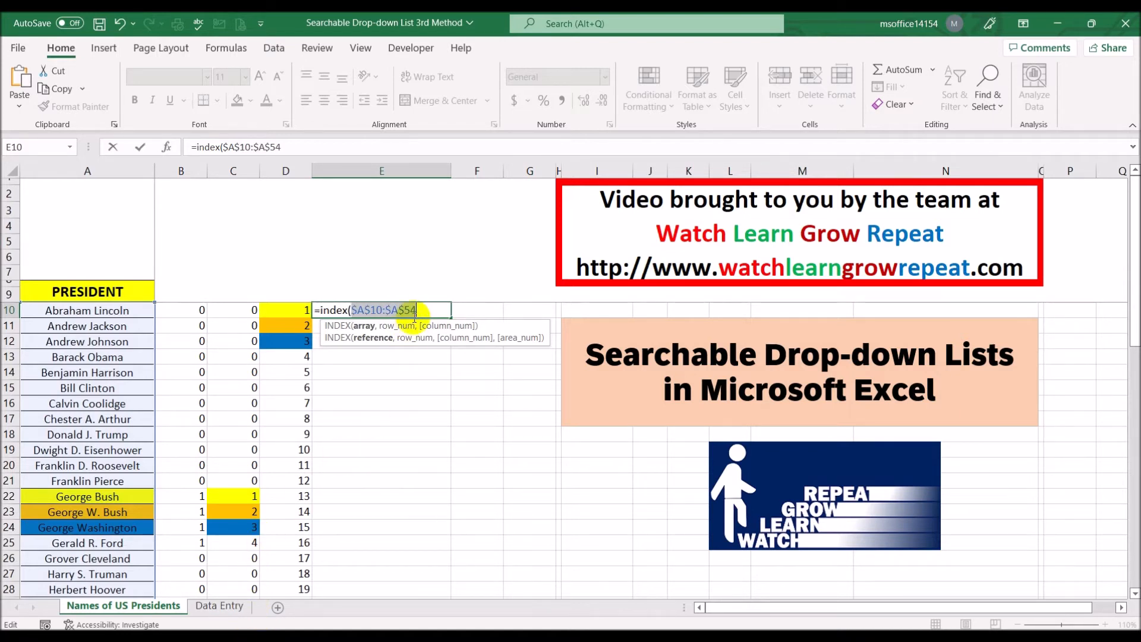
{"action": "left_click", "coordinate": [422, 309]}
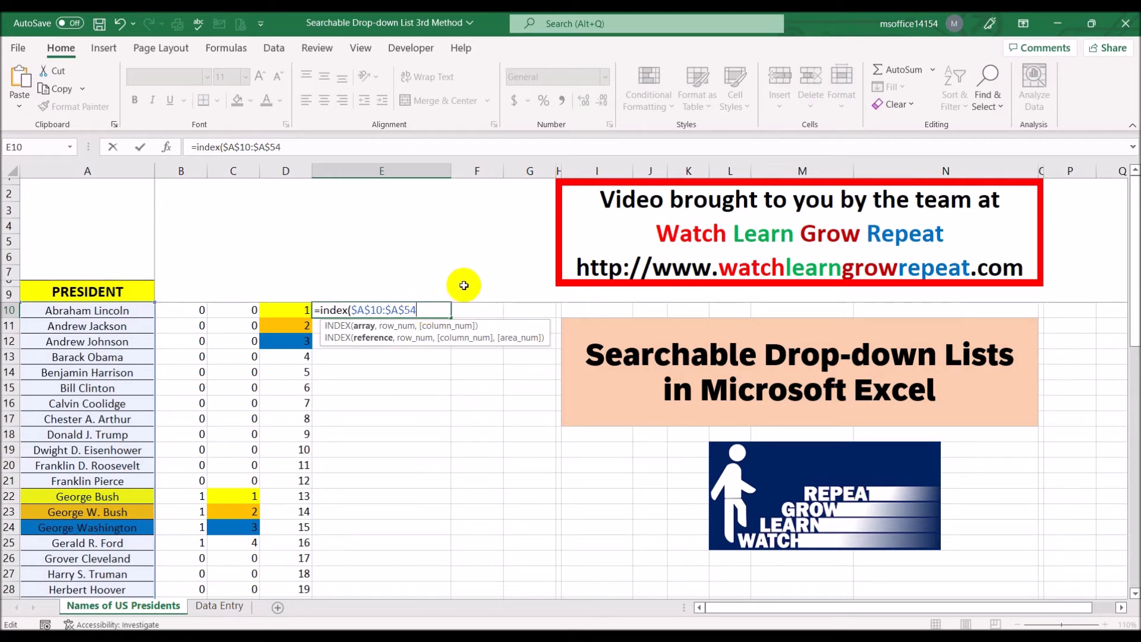
{"action": "type", "text": ","}
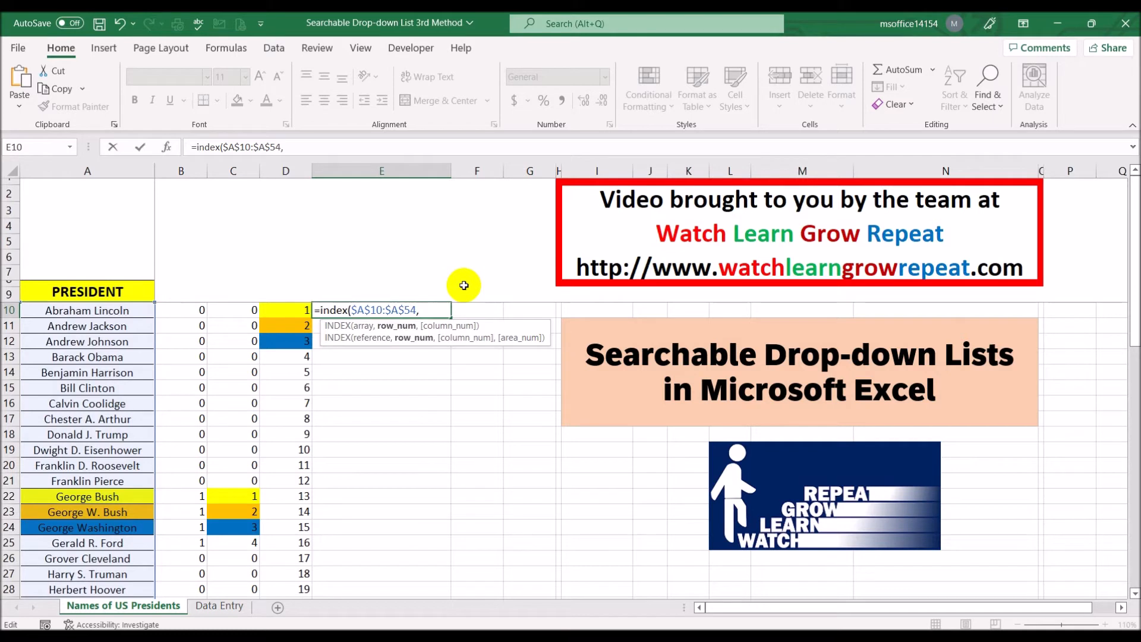
Step: Nest a MATCH function as the INDEX row number in E10, looking up D10 in the absolute range $C$10:$C$54
{"action": "type", "text": "match"}
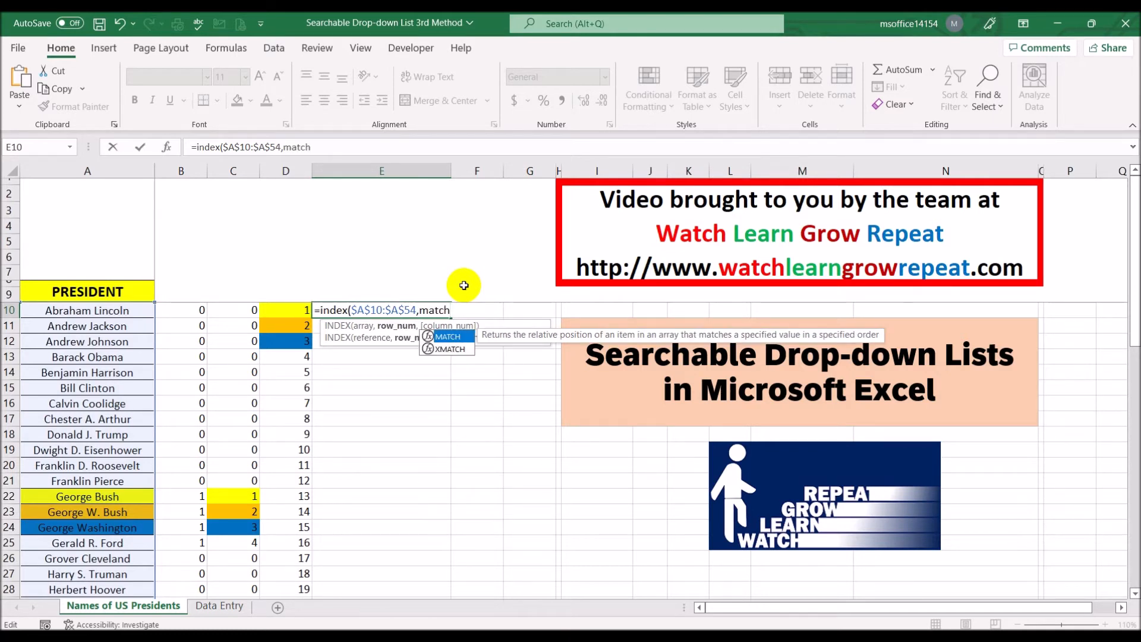
{"action": "type", "text": "("}
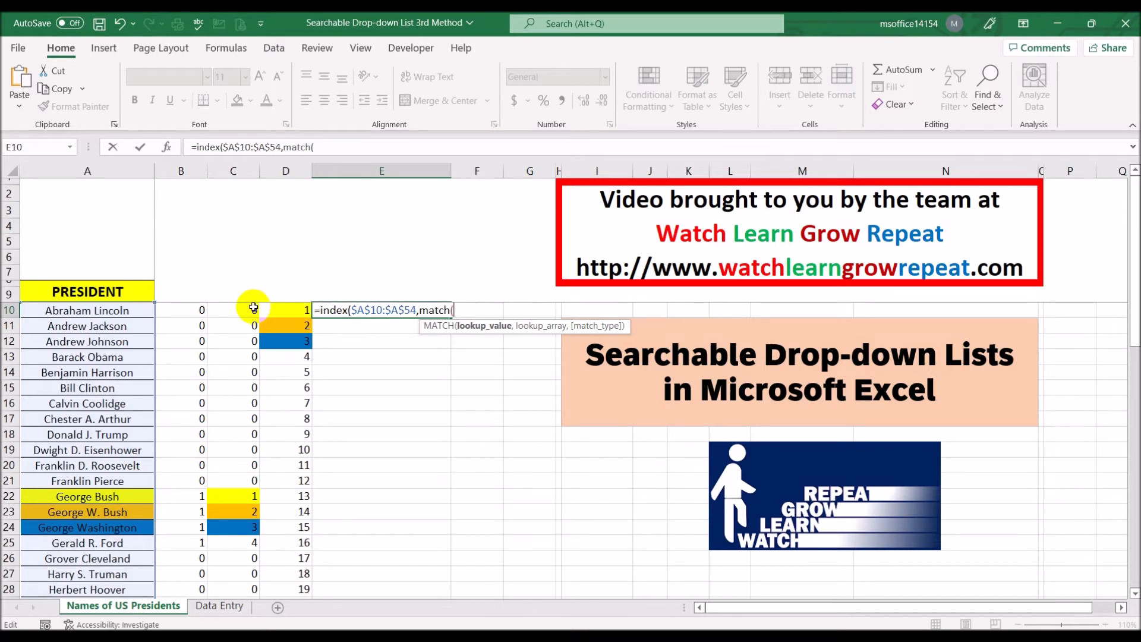
{"action": "left_click", "coordinate": [290, 309]}
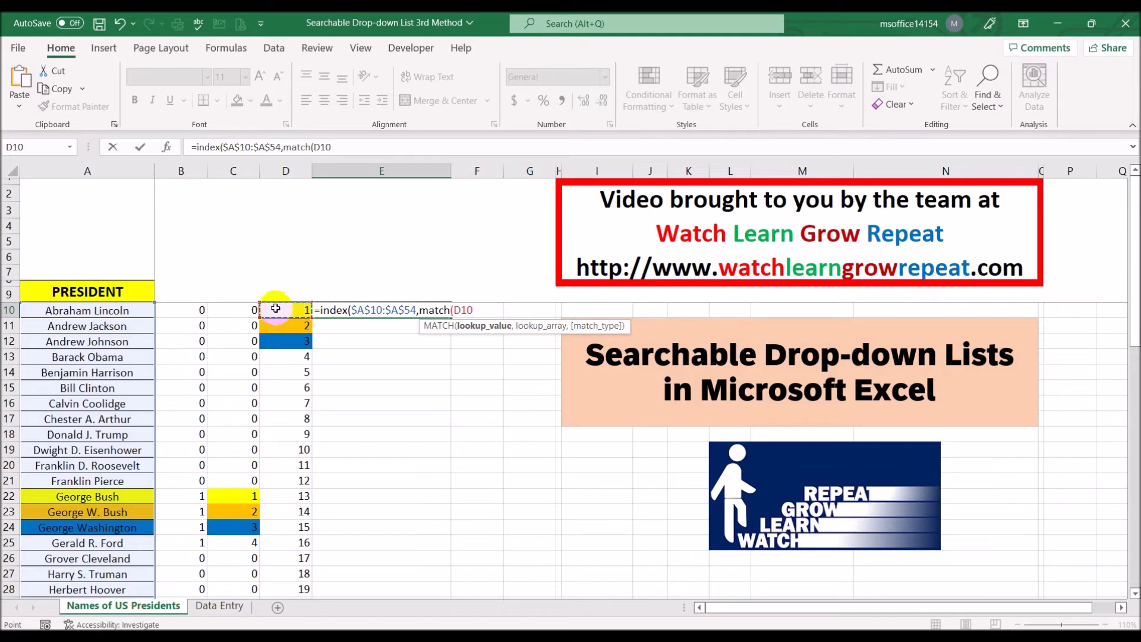
{"action": "type", "text": ","}
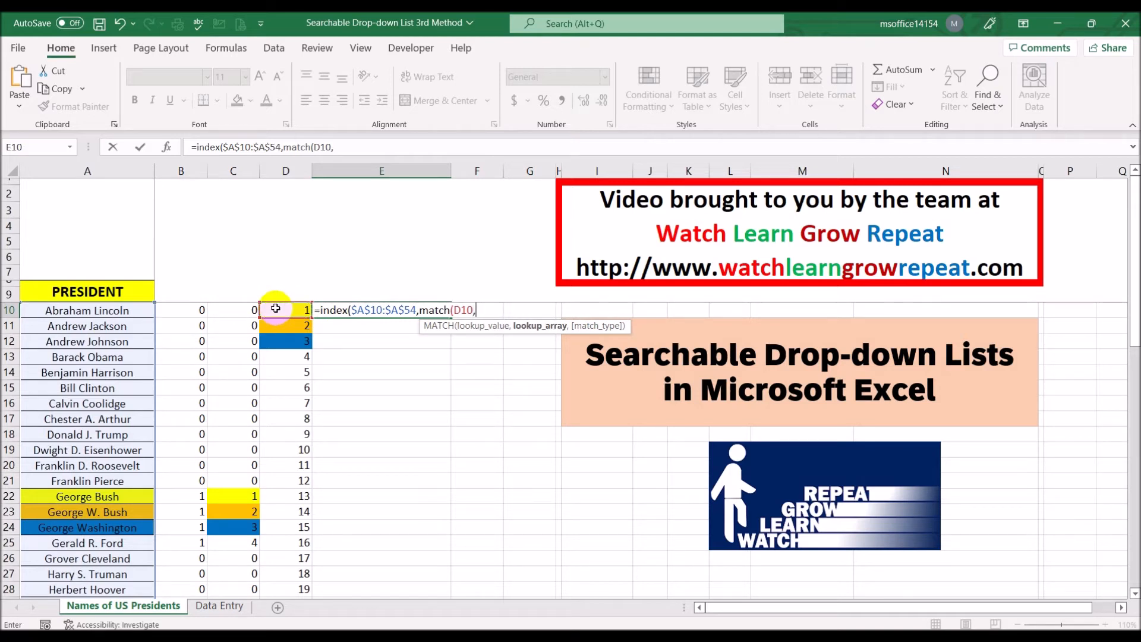
{"action": "left_click", "coordinate": [234, 308]}
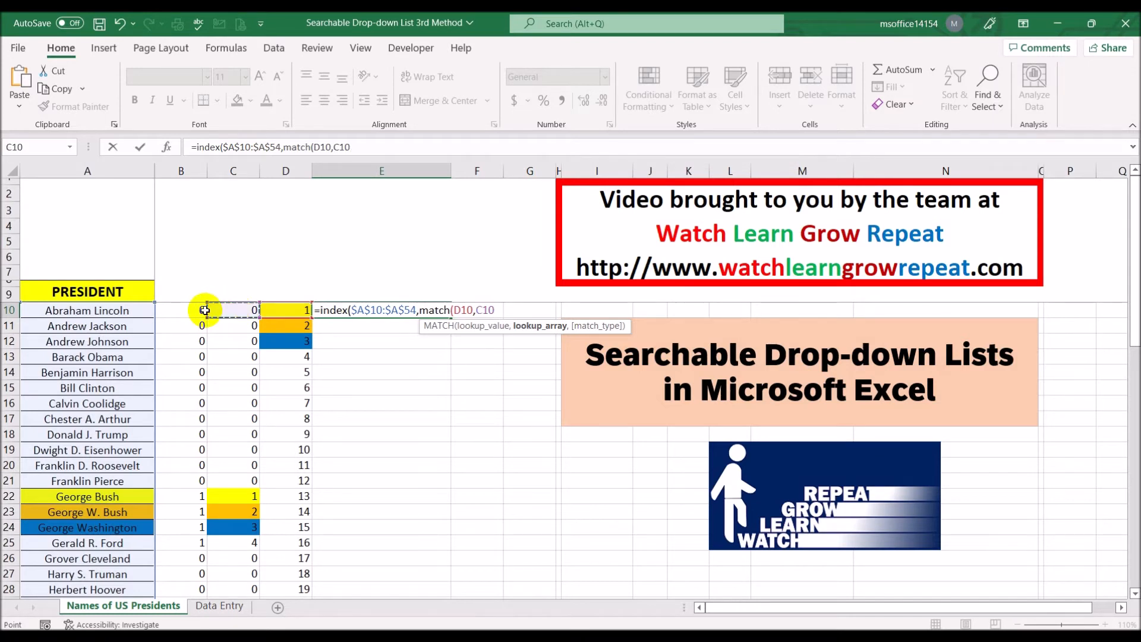
{"action": "key", "text": "ctrl+shift+Down"}
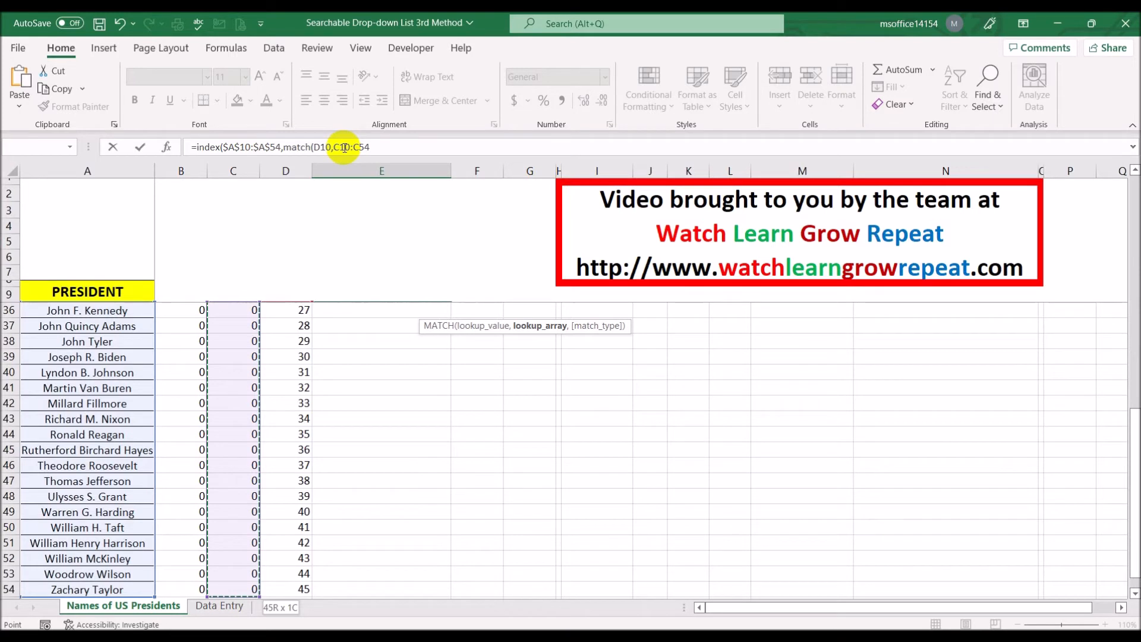
{"action": "left_click_drag", "start_coordinate": [342, 148], "coordinate": [364, 146]}
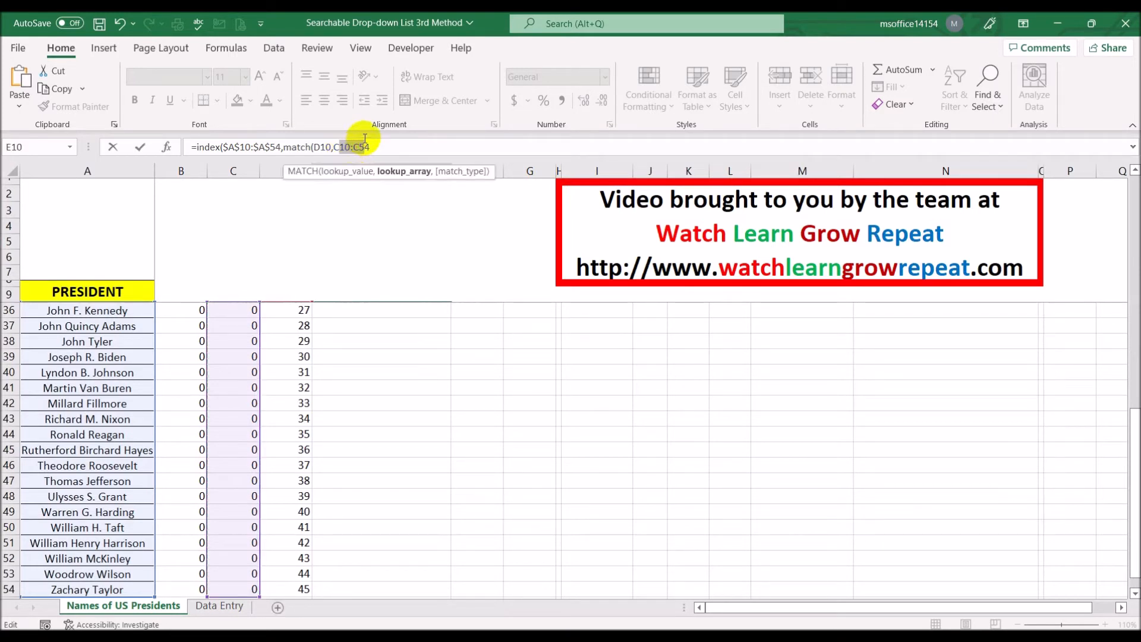
{"action": "key", "text": "F4"}
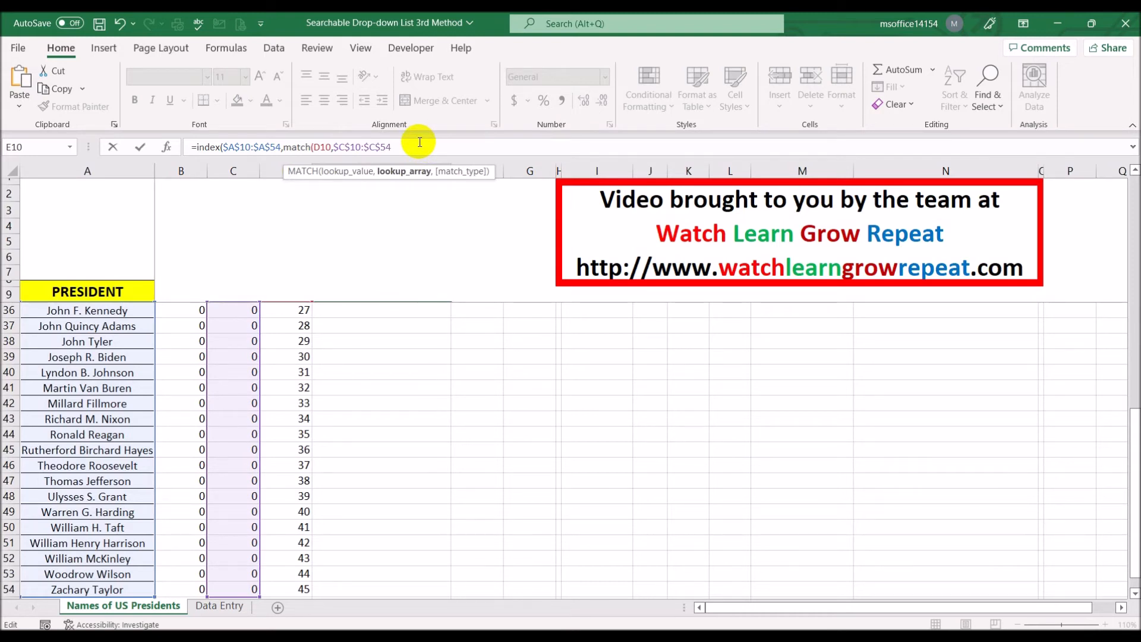
Step: Complete the E10 formula with exact match type 0 and fill it down column E alongside the serial numbers
{"action": "type", "text": ","}
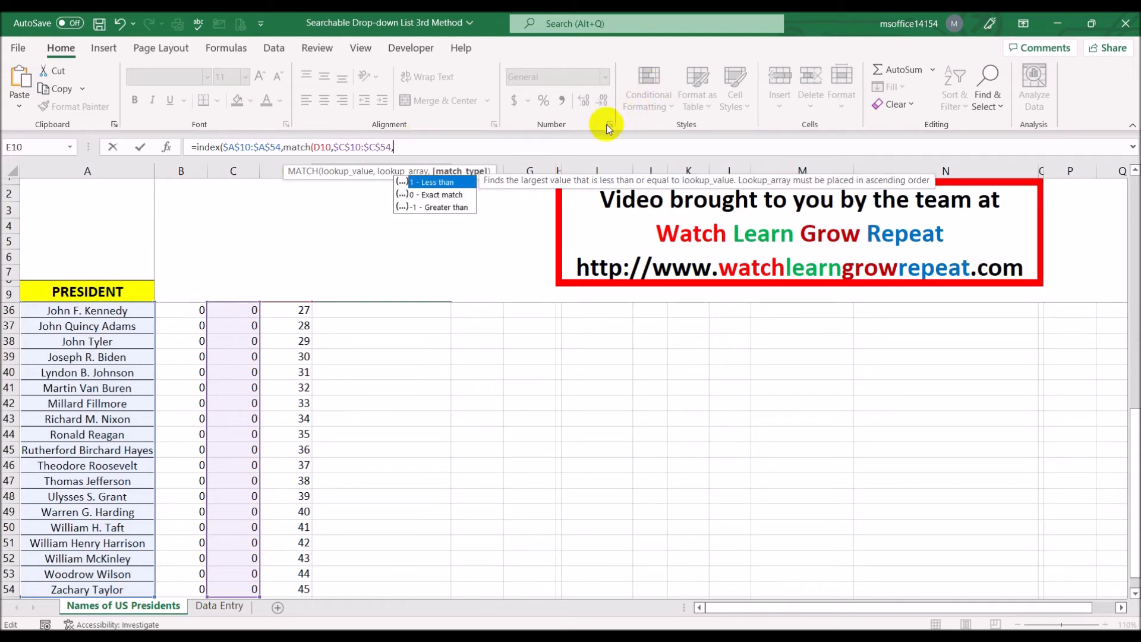
{"action": "double_click", "coordinate": [446, 191]}
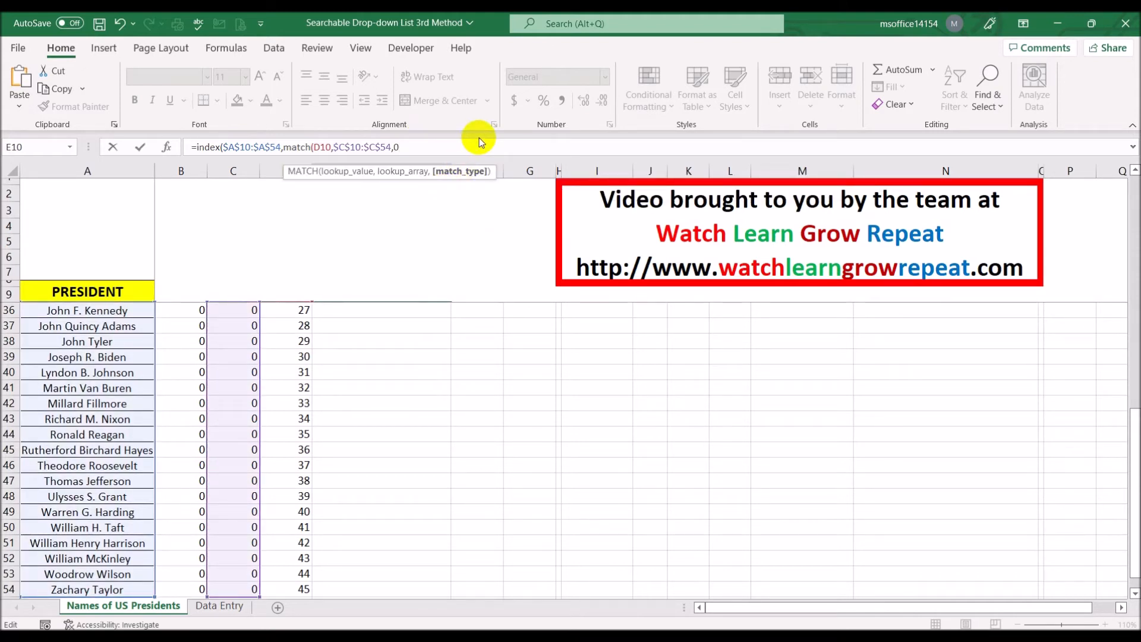
{"action": "type", "text": ")"}
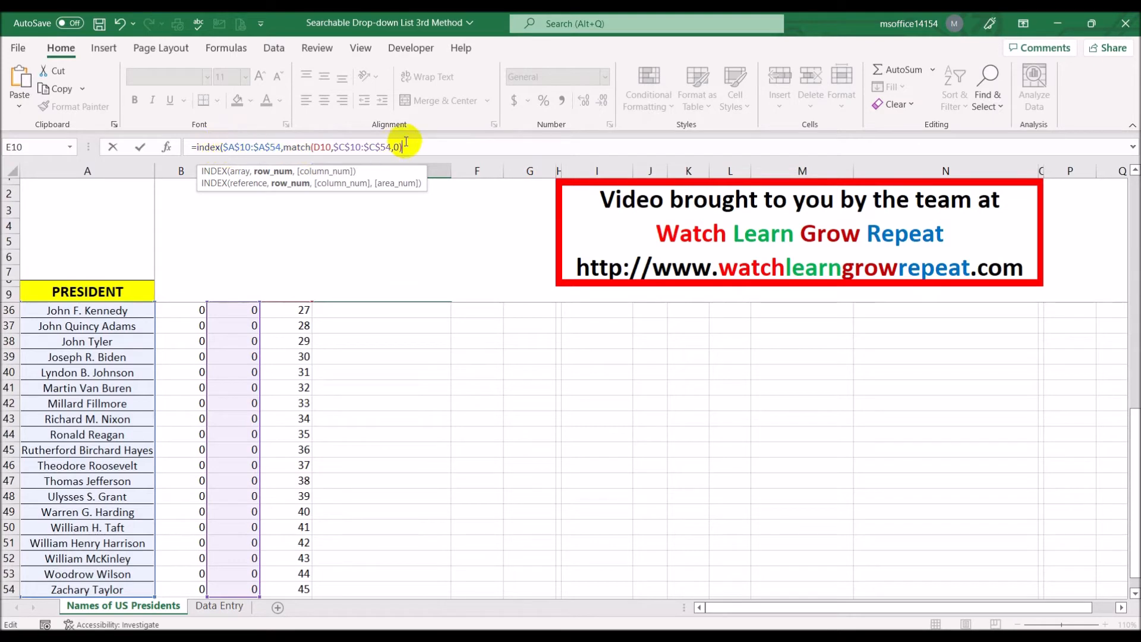
{"action": "left_click", "coordinate": [547, 148]}
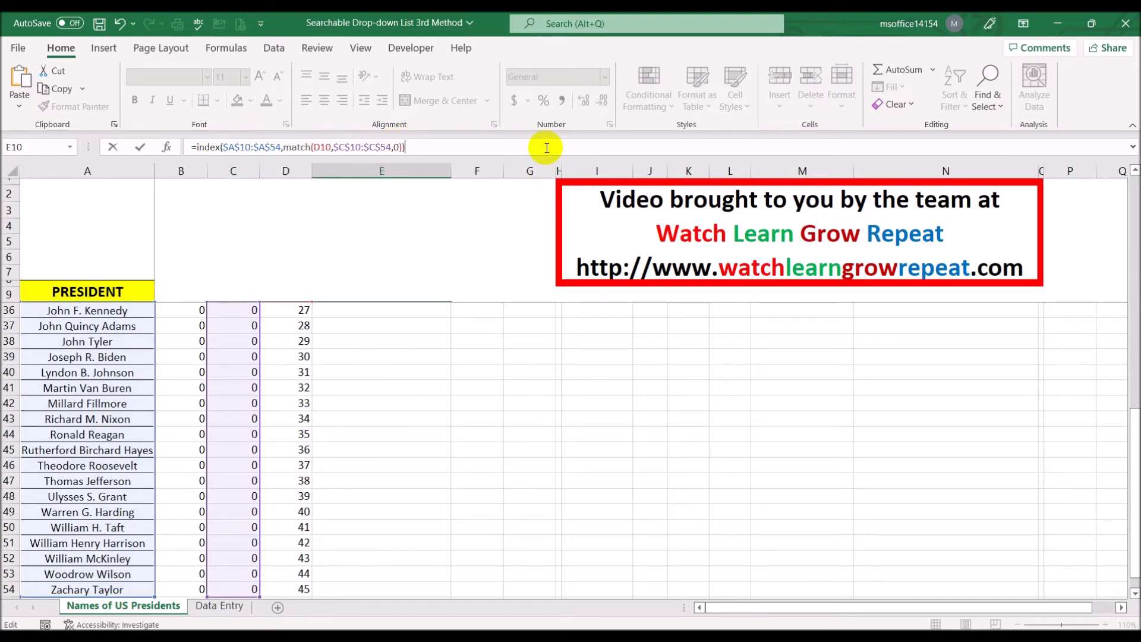
{"action": "key", "text": "Return"}
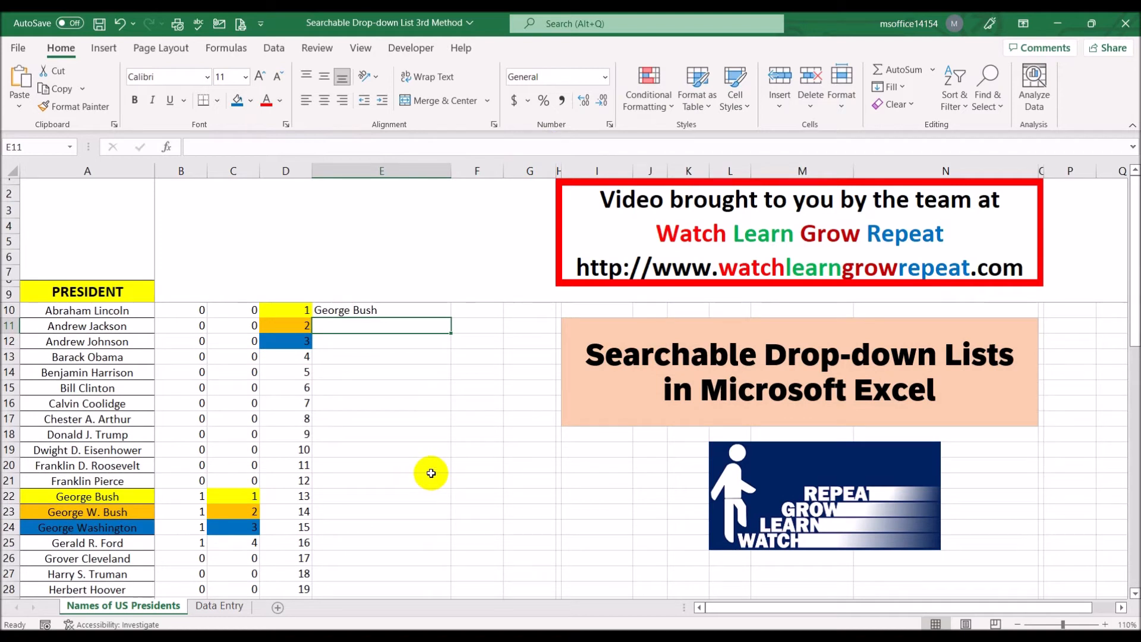
{"action": "left_click", "coordinate": [422, 310]}
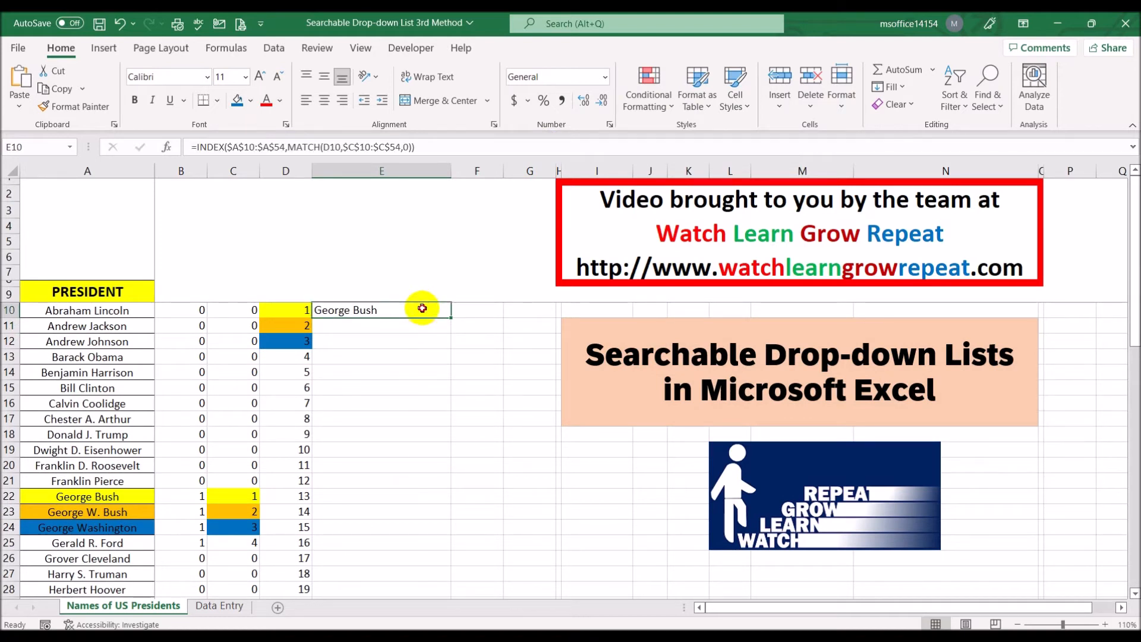
{"action": "double_click", "coordinate": [450, 320]}
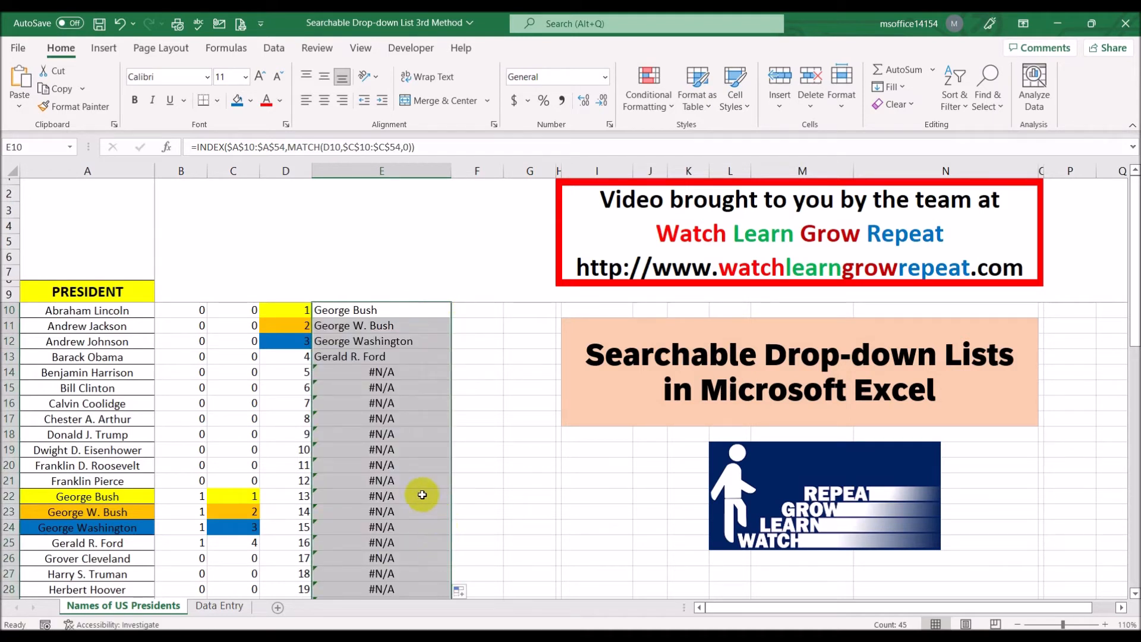
Step: Highlight the running count in C25, Gerald R. Ford's name in A25 and serial number cell D13 with light green fill
{"action": "left_click", "coordinate": [249, 542]}
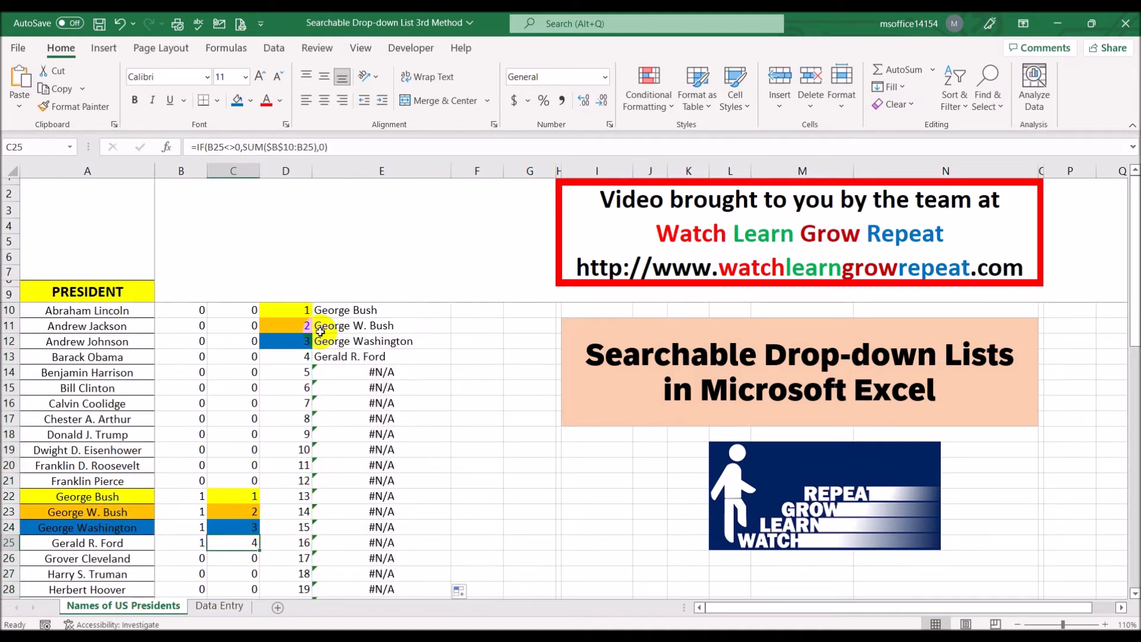
{"action": "left_click", "coordinate": [250, 100]}
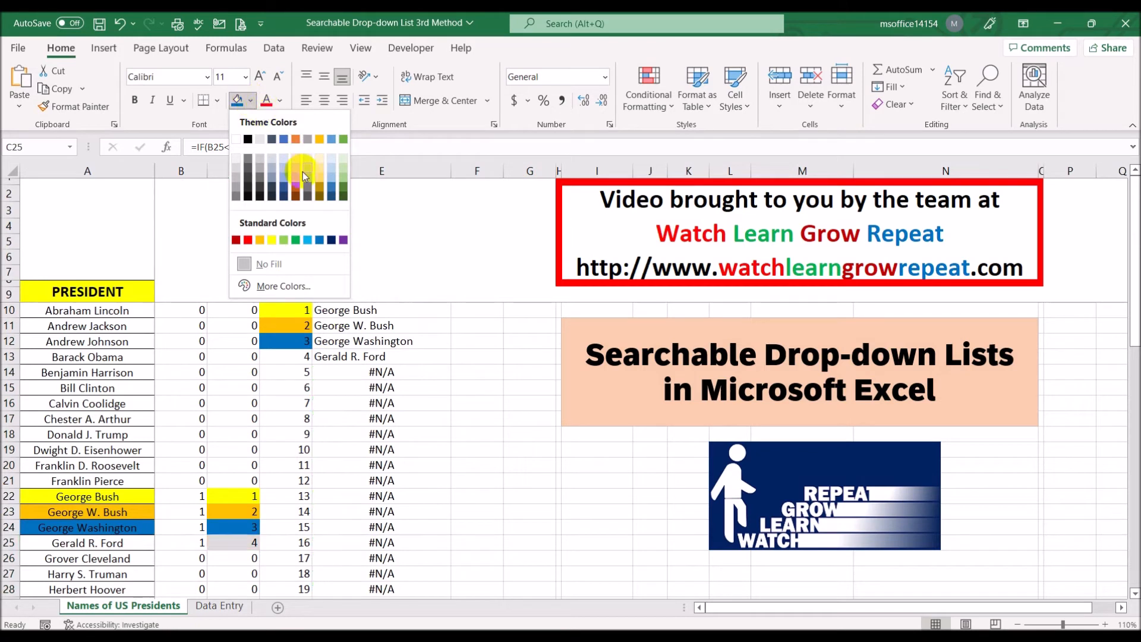
{"action": "left_click", "coordinate": [346, 178]}
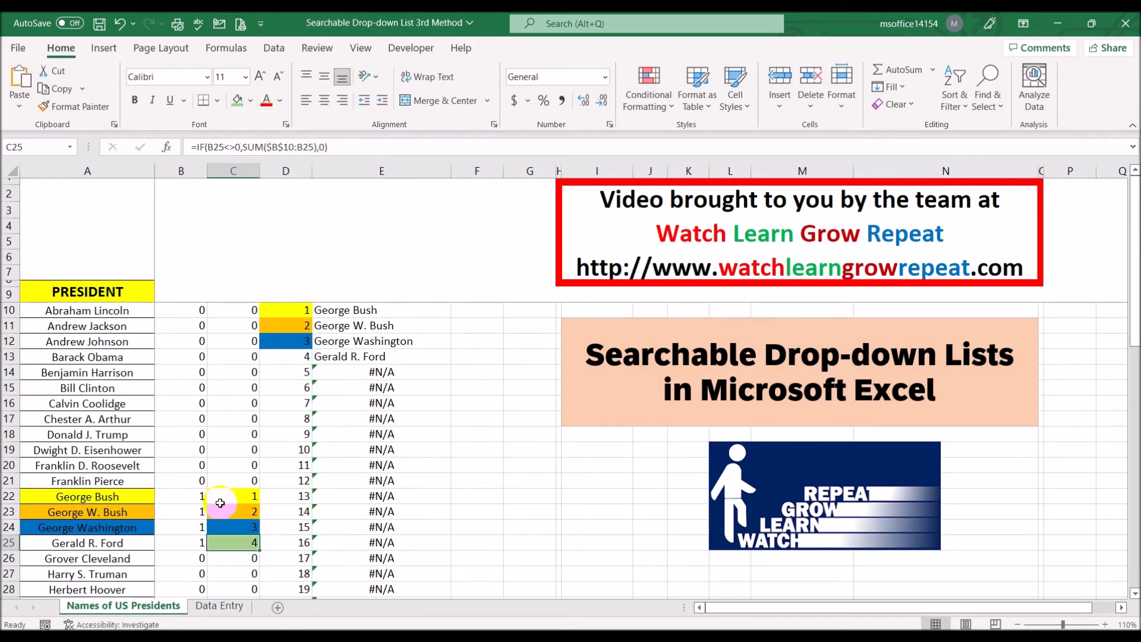
{"action": "left_click", "coordinate": [113, 542]}
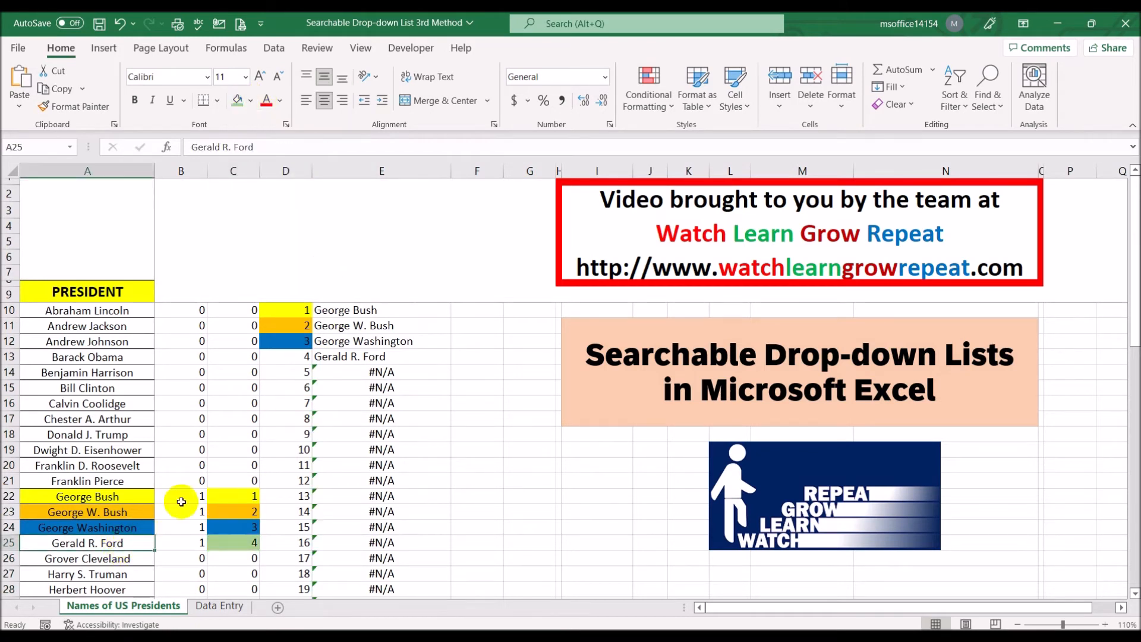
{"action": "left_click", "coordinate": [237, 100]}
{"action": "left_click", "coordinate": [469, 524]}
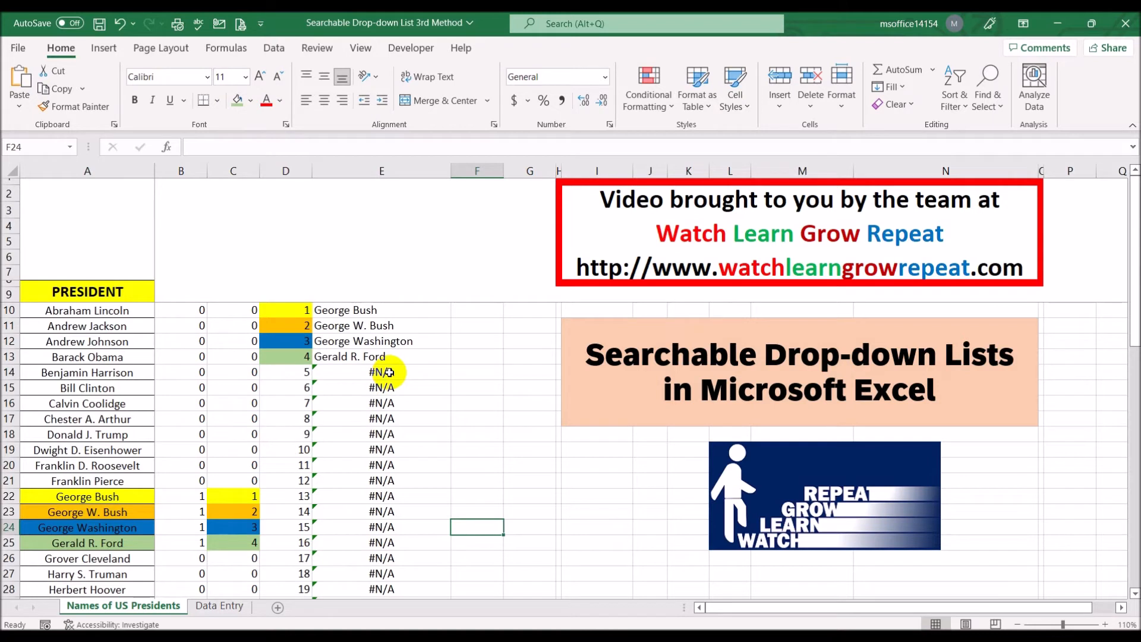
Step: Wrap the INDEX/MATCH formula in E10 in IFERROR, returning "Error" when no match is found
{"action": "left_click", "coordinate": [361, 308]}
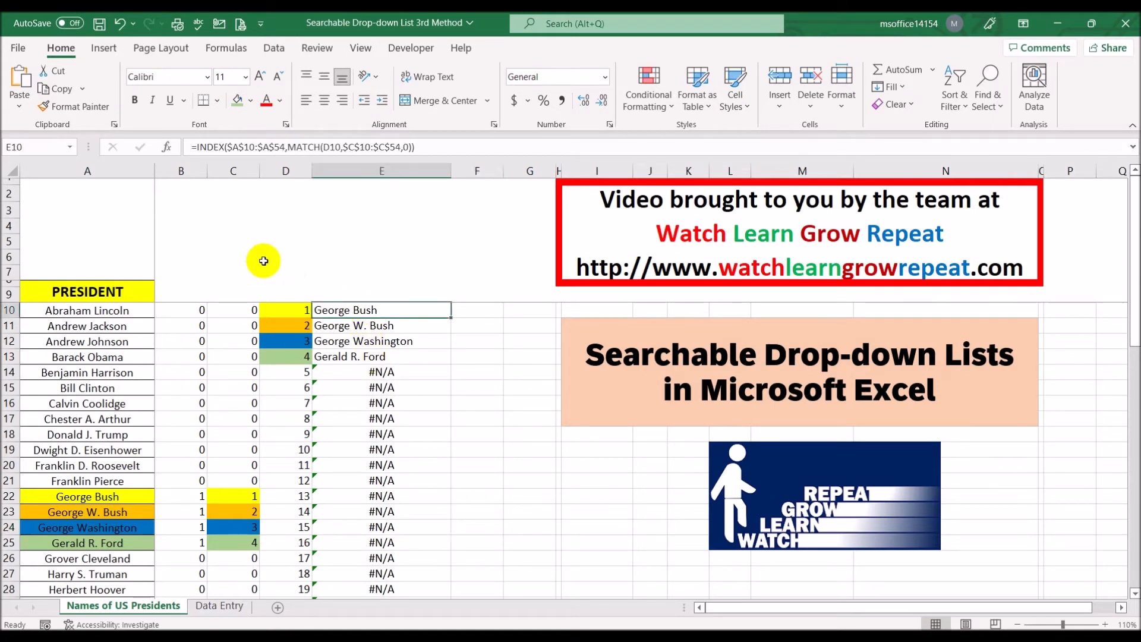
{"action": "left_click", "coordinate": [197, 147]}
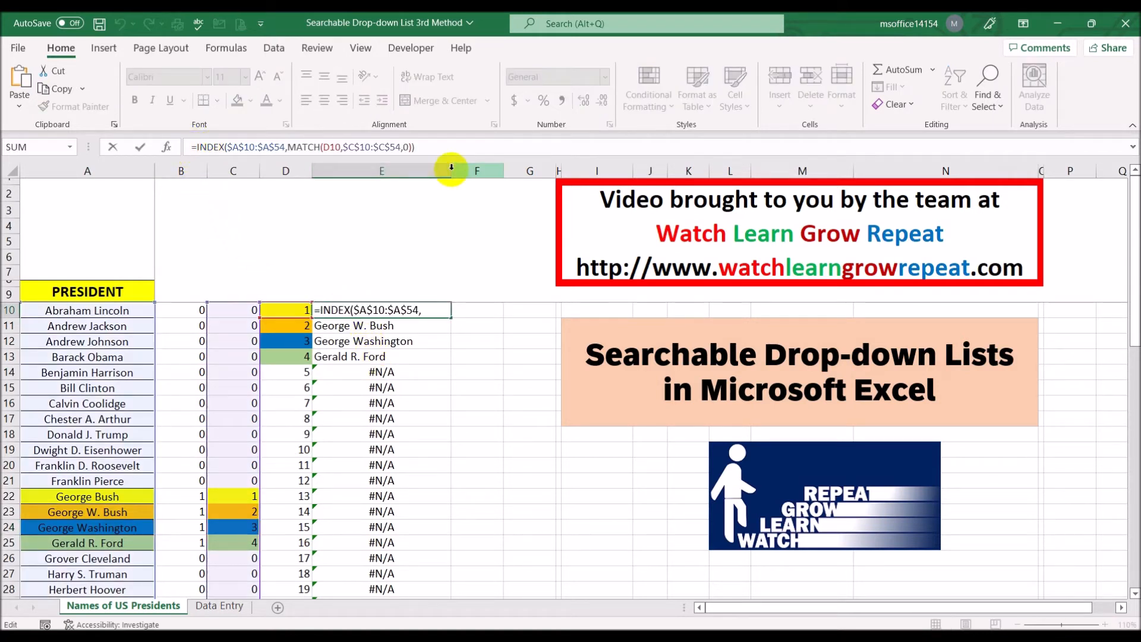
{"action": "type", "text": "ife"}
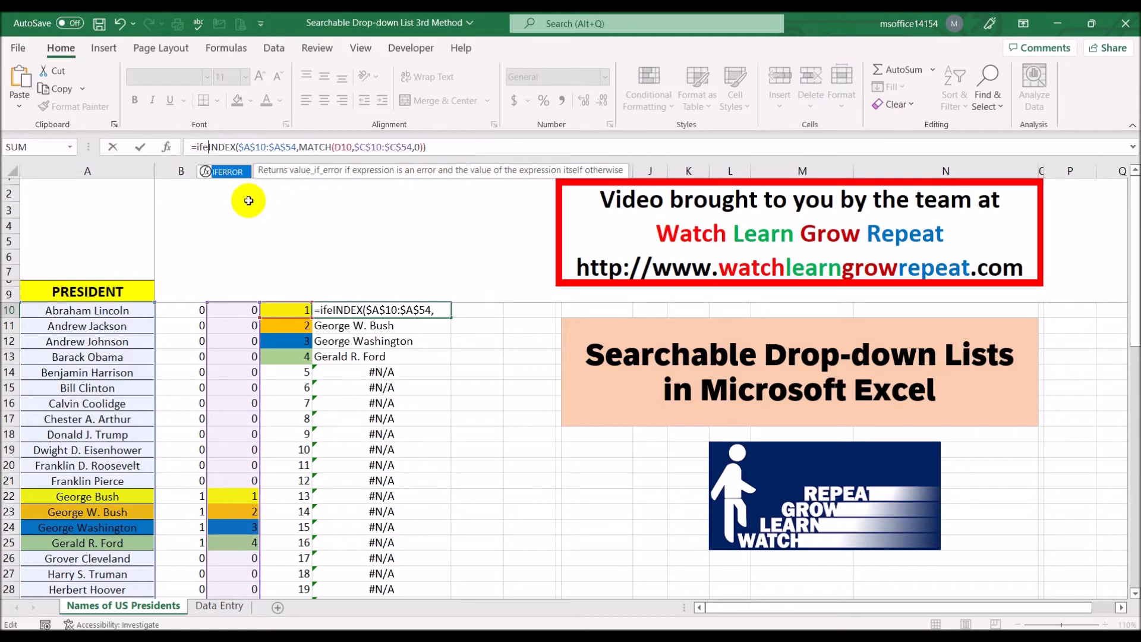
{"action": "double_click", "coordinate": [227, 173]}
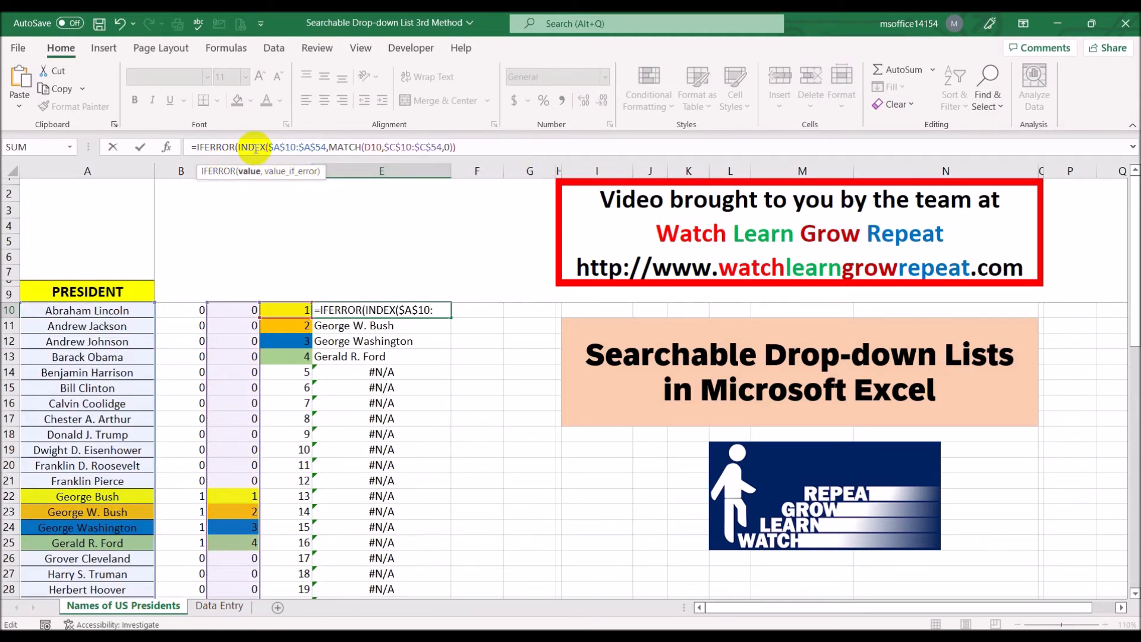
{"action": "left_click", "coordinate": [495, 144]}
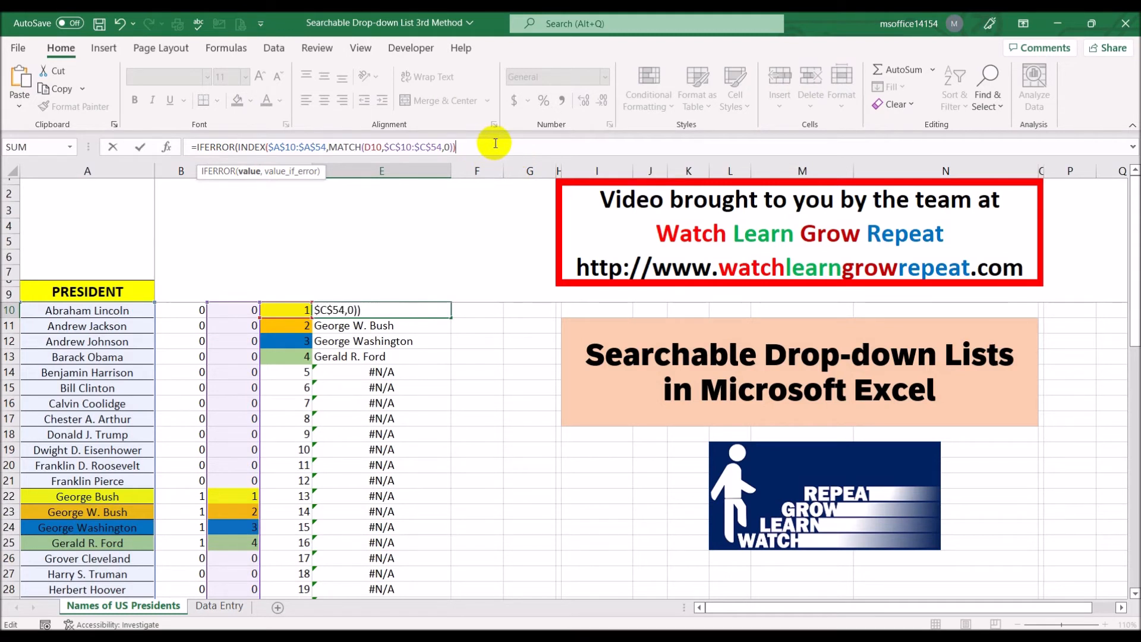
{"action": "type", "text": ",\"Error"}
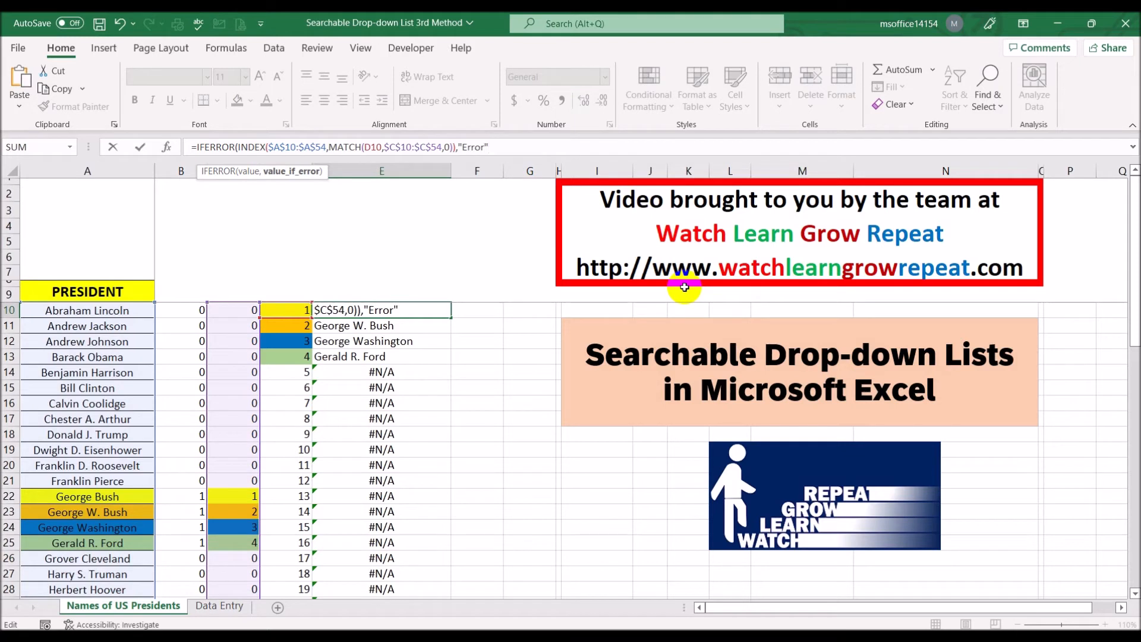
{"action": "type", "text": ")"}
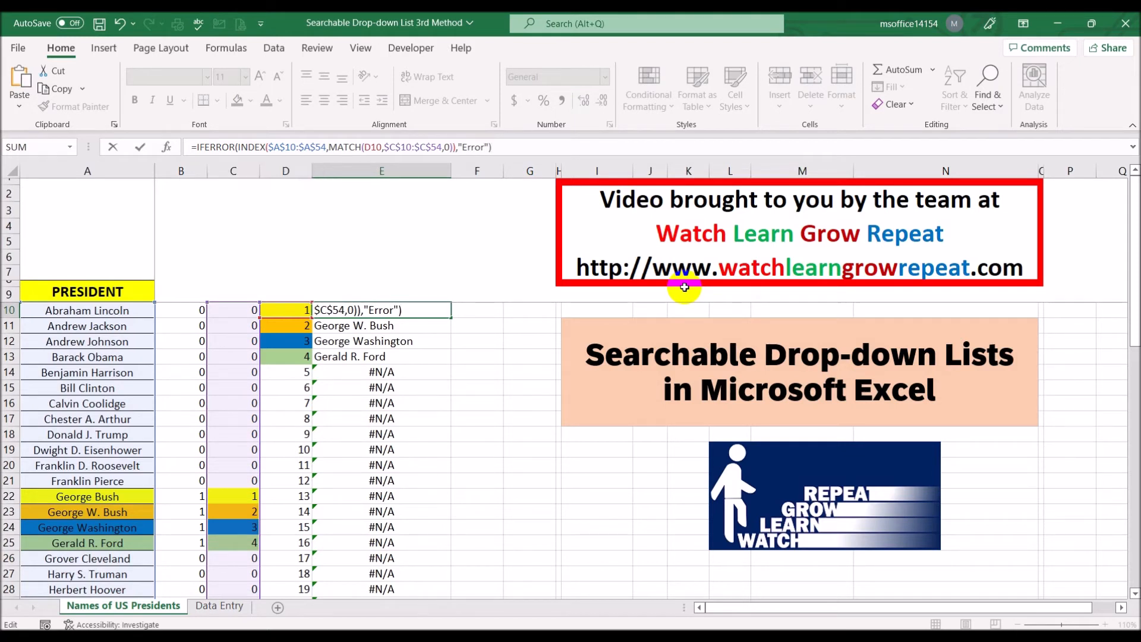
{"action": "key", "text": "Return"}
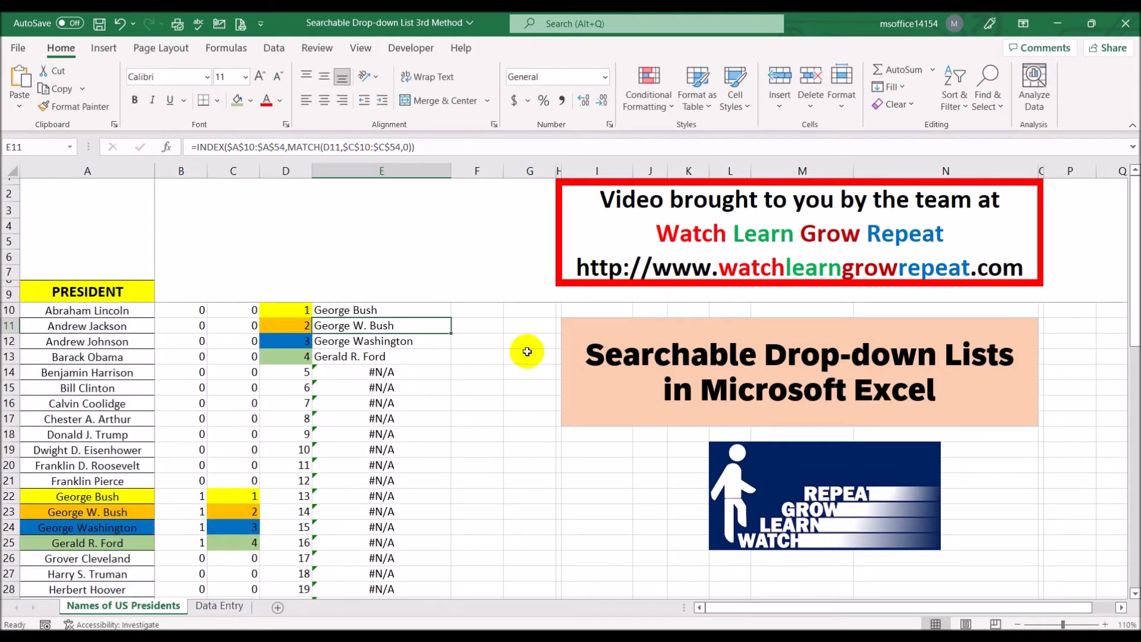
Step: Fill the IFERROR formula from E10 down through the rest of the list in column E
{"action": "left_click", "coordinate": [382, 312]}
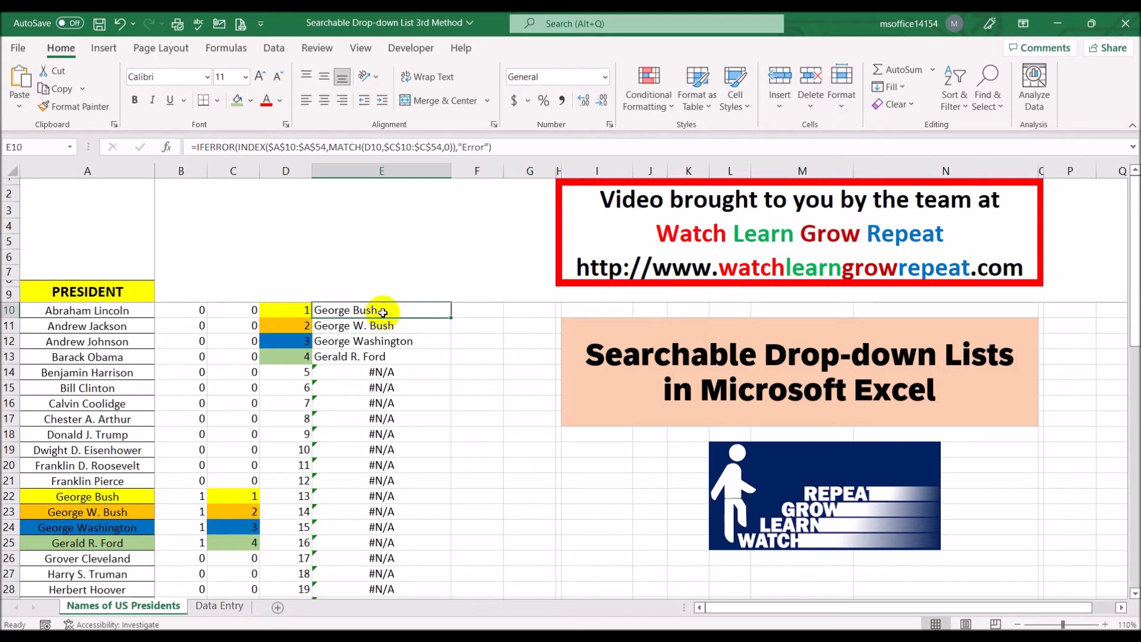
{"action": "double_click", "coordinate": [451, 318]}
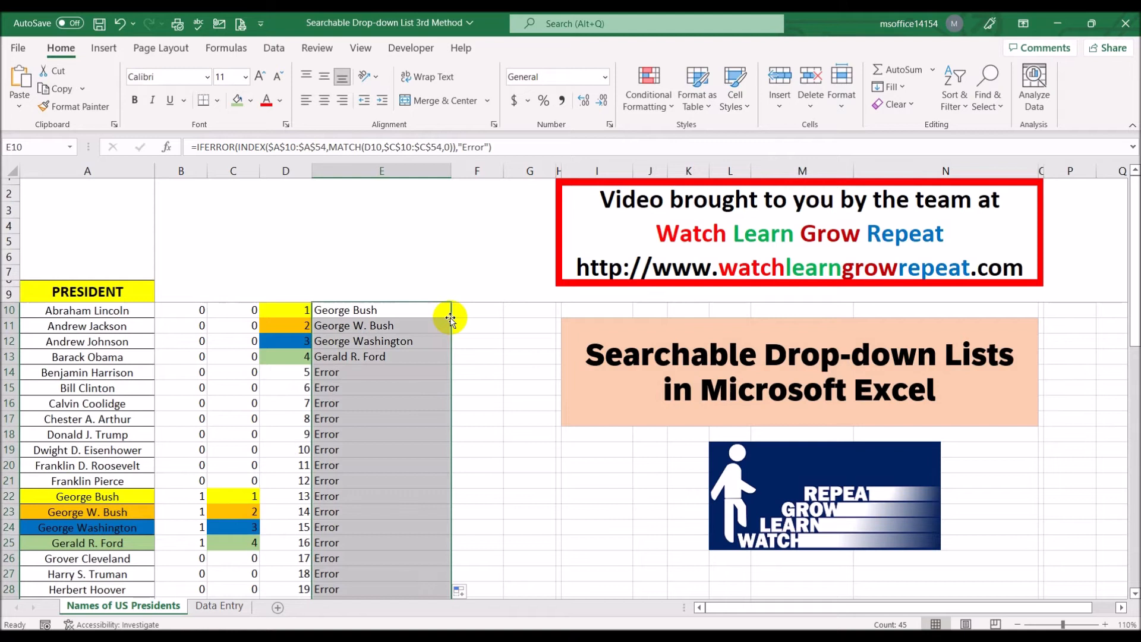
{"action": "left_click", "coordinate": [501, 382]}
Step: Examine the column E results, comparing the president names in E10:E13 with the entries from E14 down
{"action": "left_click", "coordinate": [362, 375]}
{"action": "left_click_drag", "start_coordinate": [362, 375], "coordinate": [364, 419]}
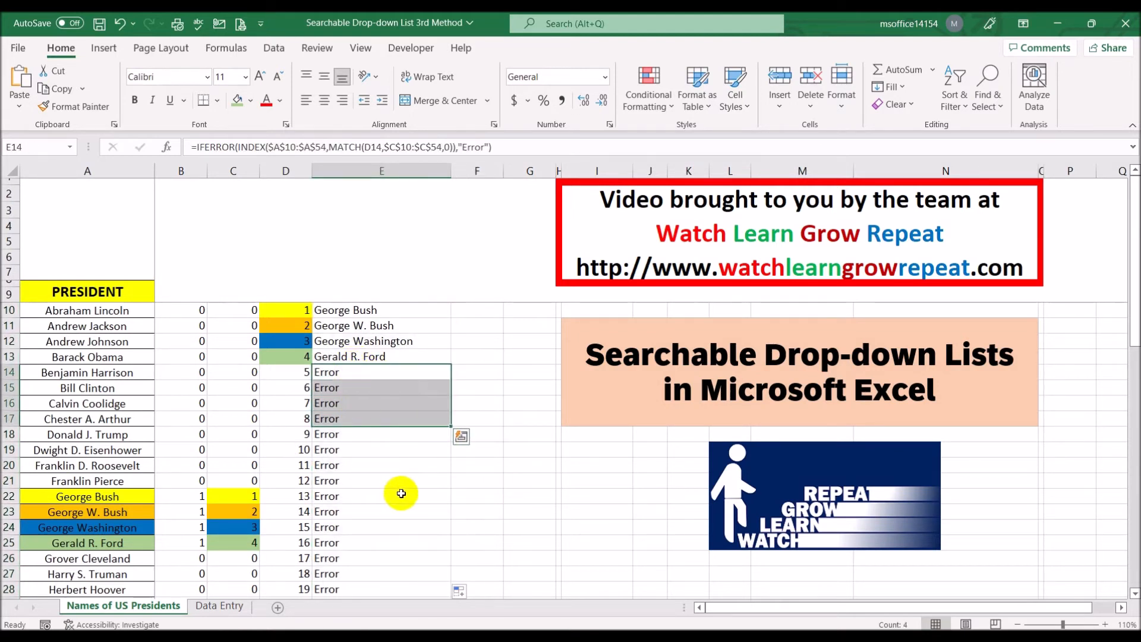
{"action": "left_click", "coordinate": [470, 482]}
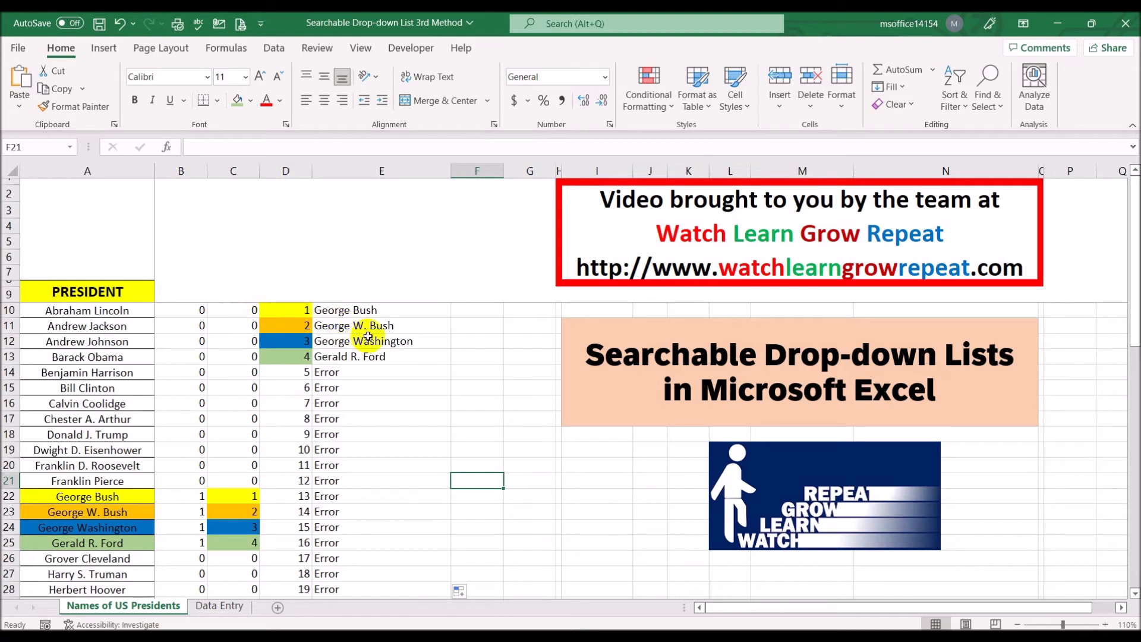
{"action": "left_click", "coordinate": [383, 171]}
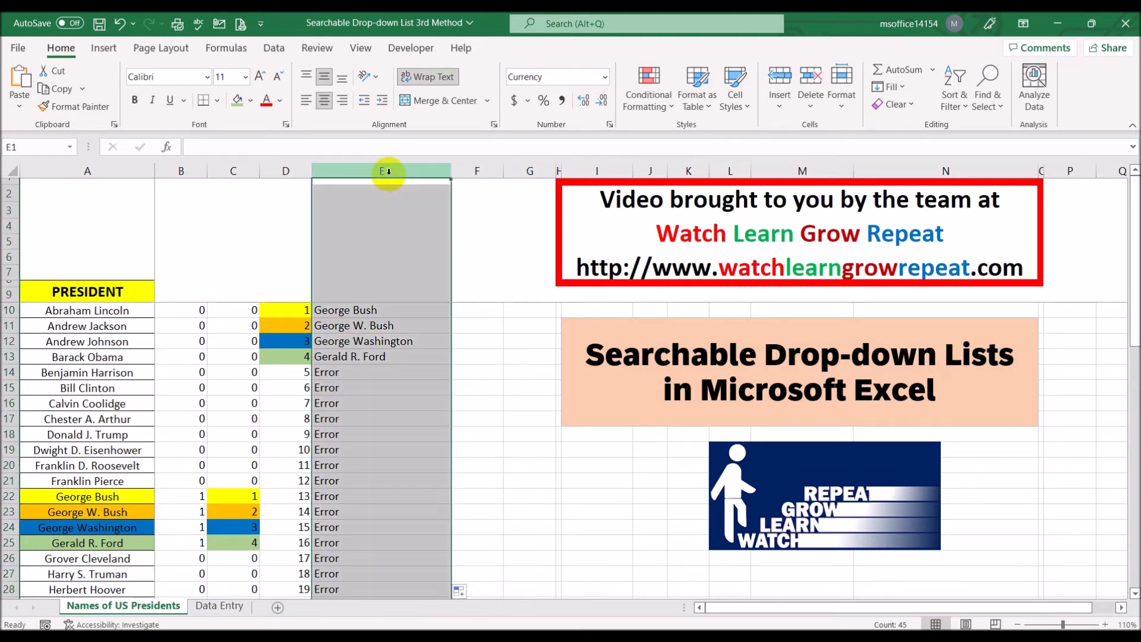
{"action": "left_click", "coordinate": [399, 386]}
{"action": "left_click_drag", "start_coordinate": [364, 306], "coordinate": [362, 359]}
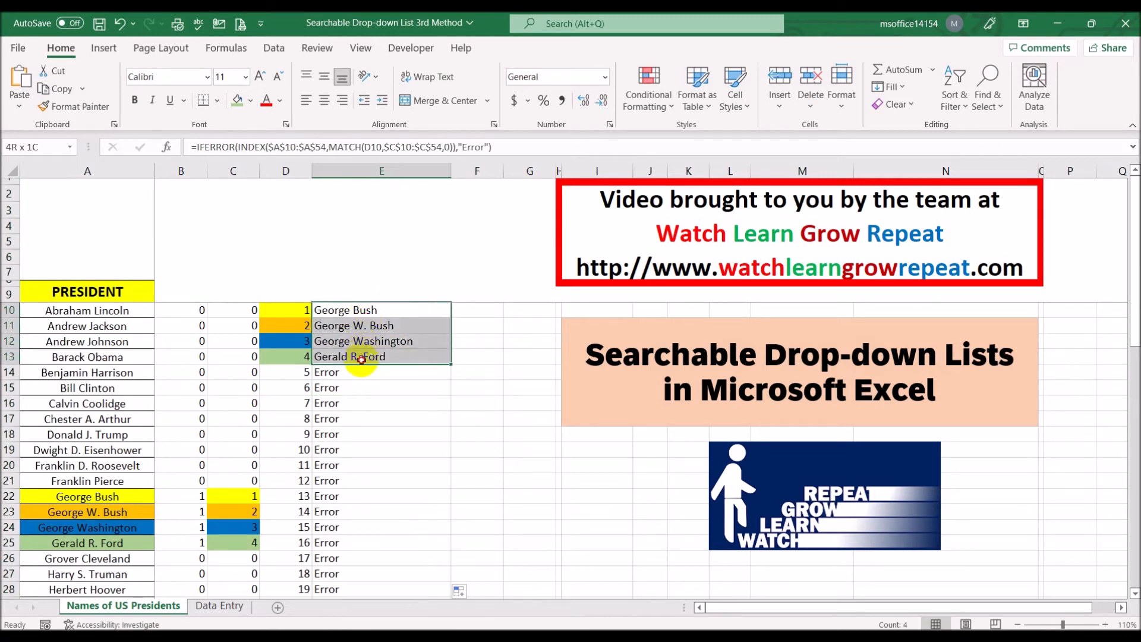
{"action": "left_click", "coordinate": [332, 373]}
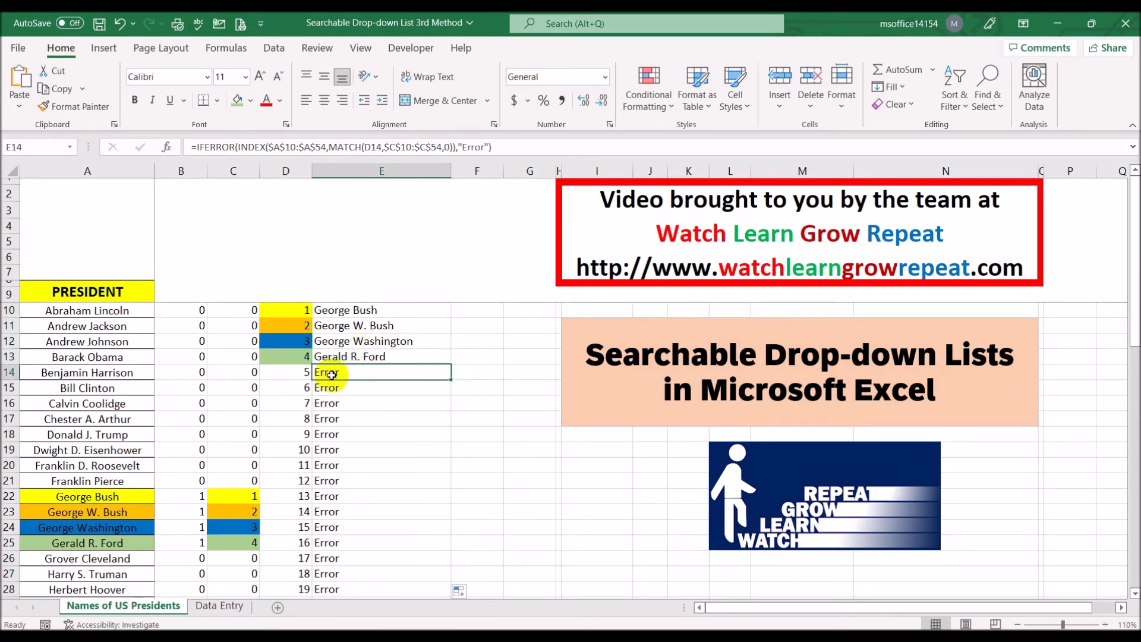
Step: Add a new worksheet to the workbook and fill its cell B3 with light green
{"action": "left_click", "coordinate": [240, 615]}
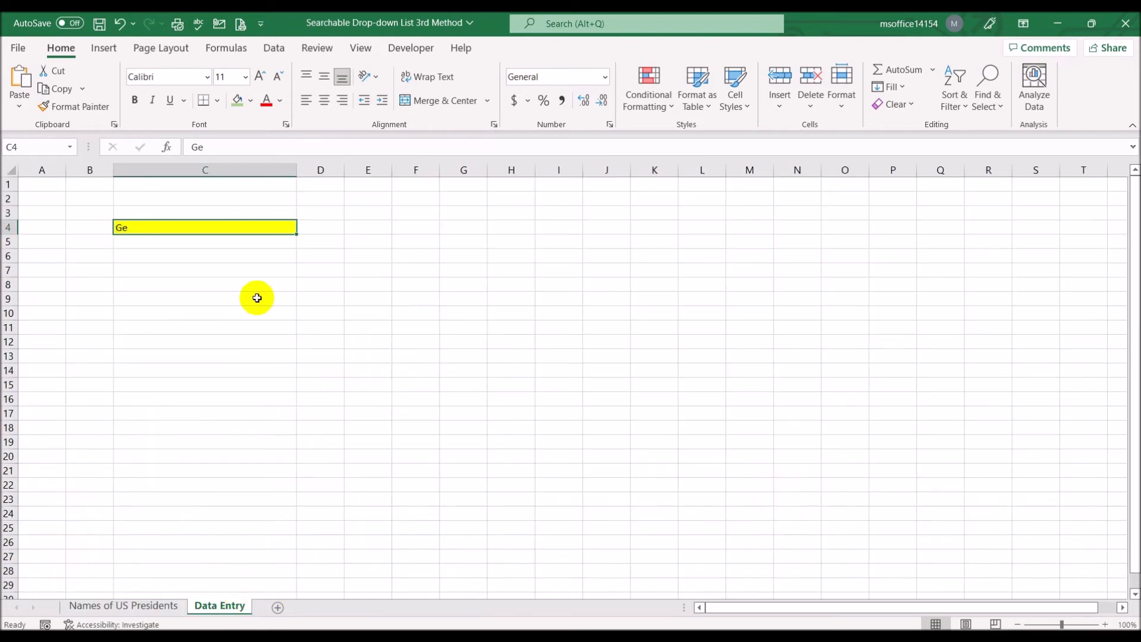
{"action": "left_click", "coordinate": [214, 228]}
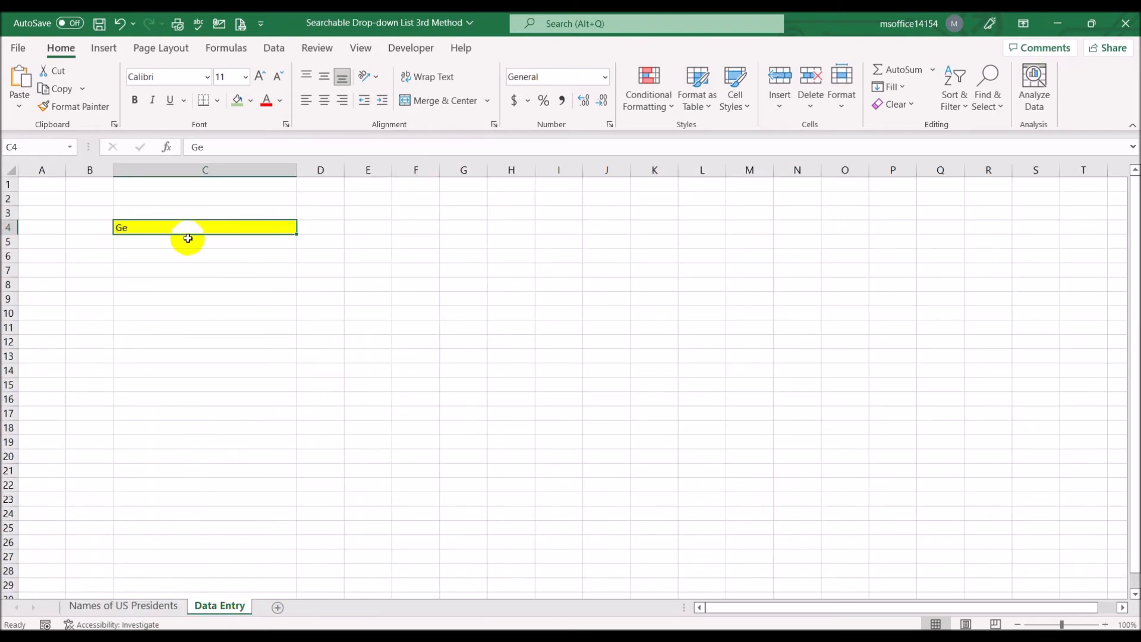
{"action": "left_click", "coordinate": [410, 284]}
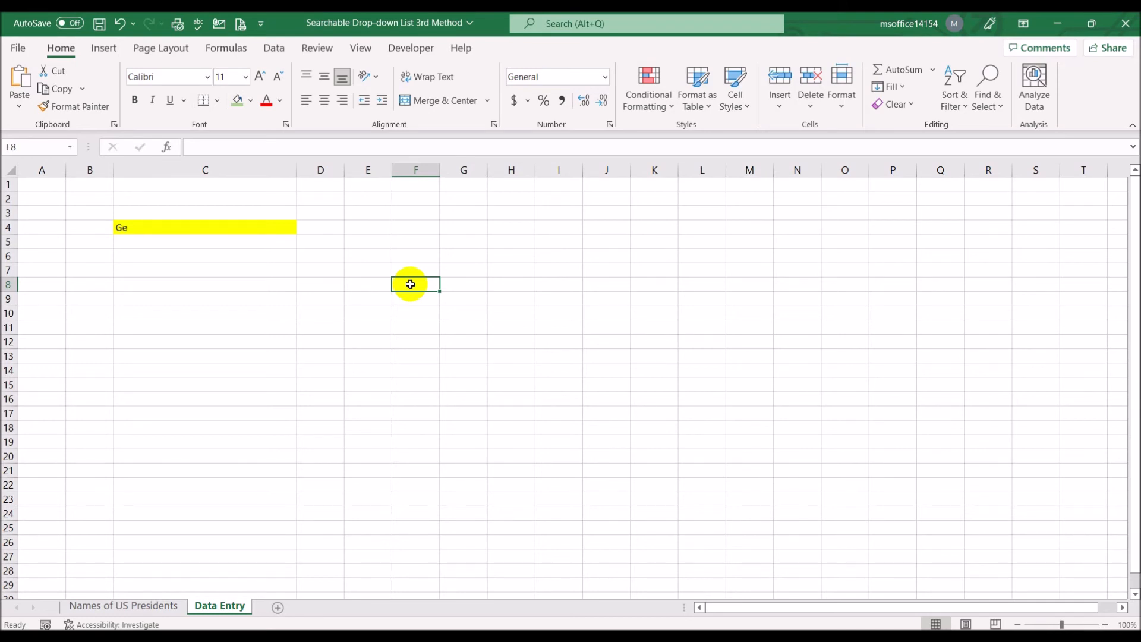
{"action": "left_click", "coordinate": [277, 607]}
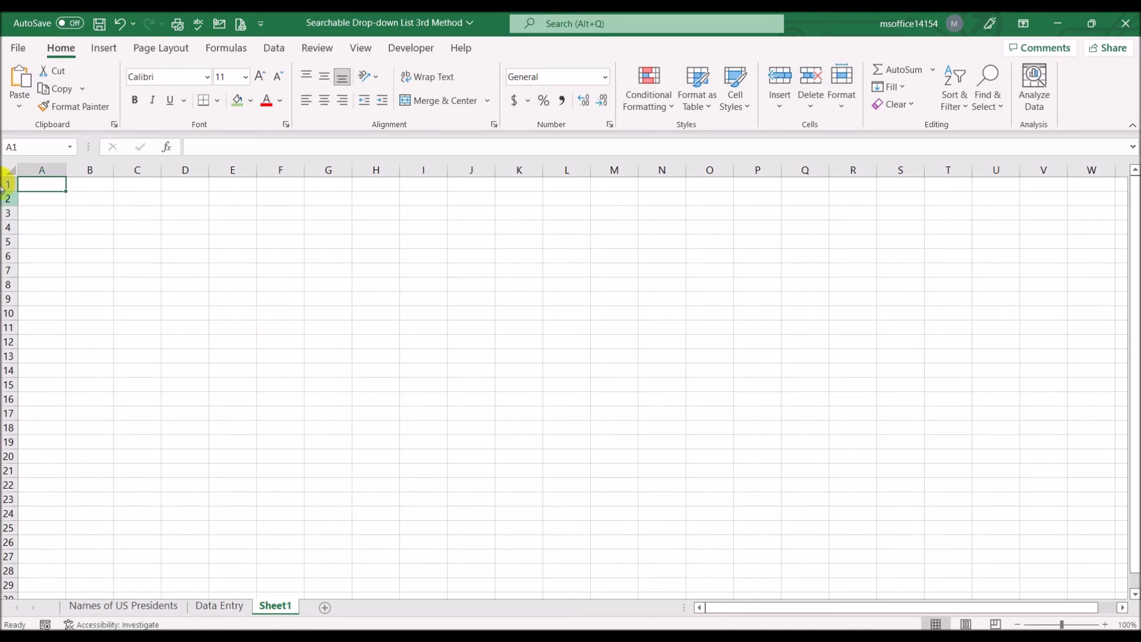
{"action": "left_click", "coordinate": [83, 212]}
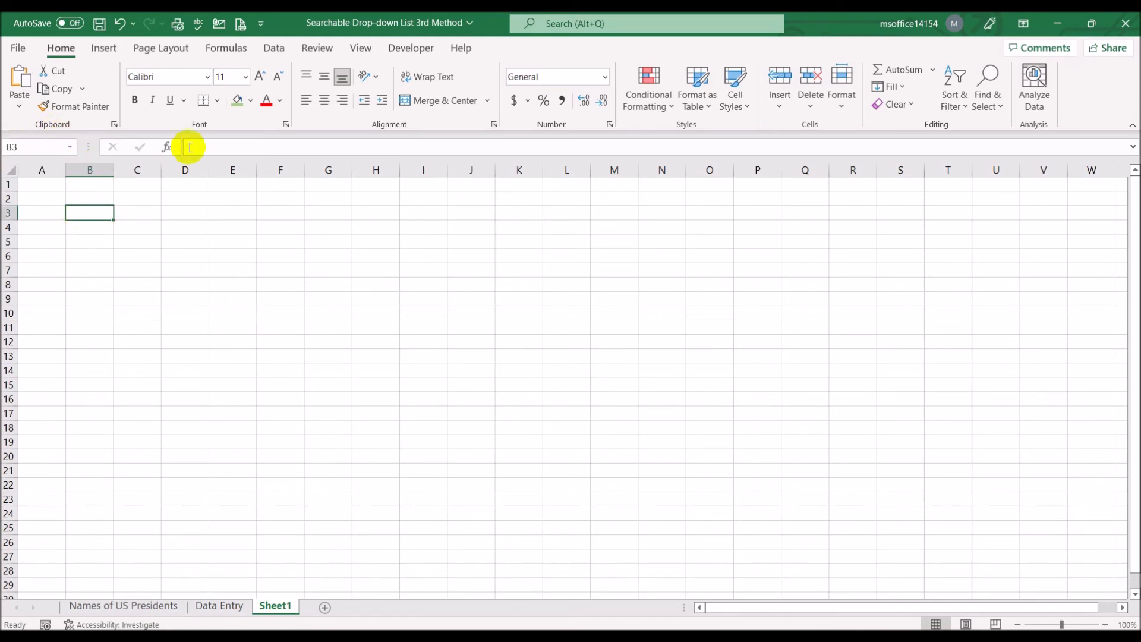
{"action": "left_click", "coordinate": [238, 101]}
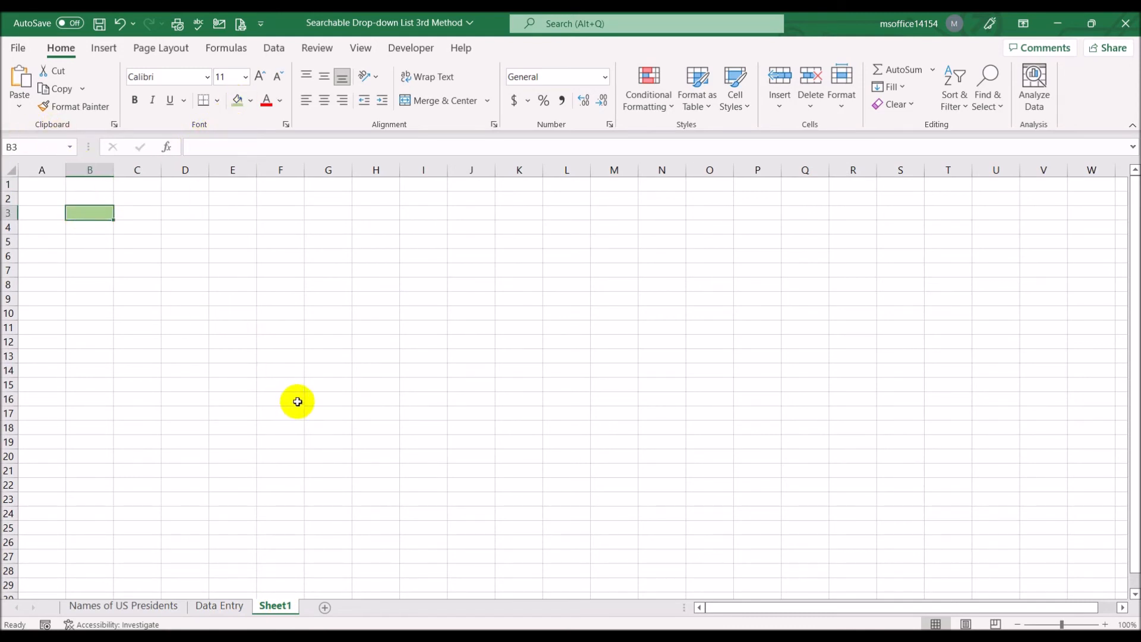
Step: Fill cell C4 of the new worksheet with yellow and leave the cell empty
{"action": "left_click", "coordinate": [100, 225]}
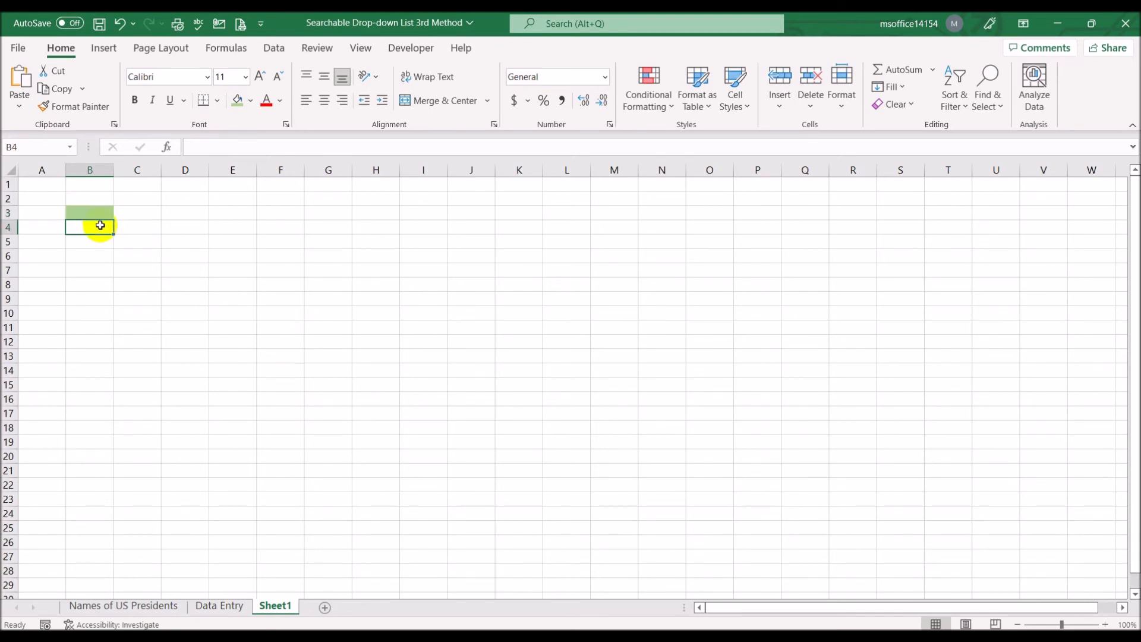
{"action": "left_click", "coordinate": [133, 229]}
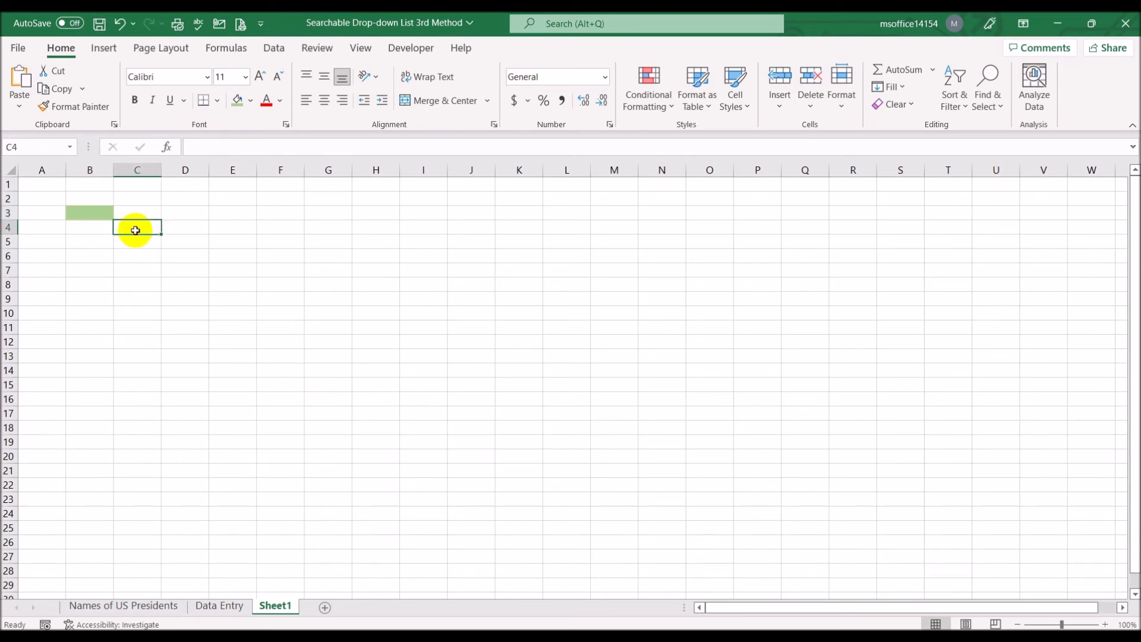
{"action": "left_click", "coordinate": [252, 104]}
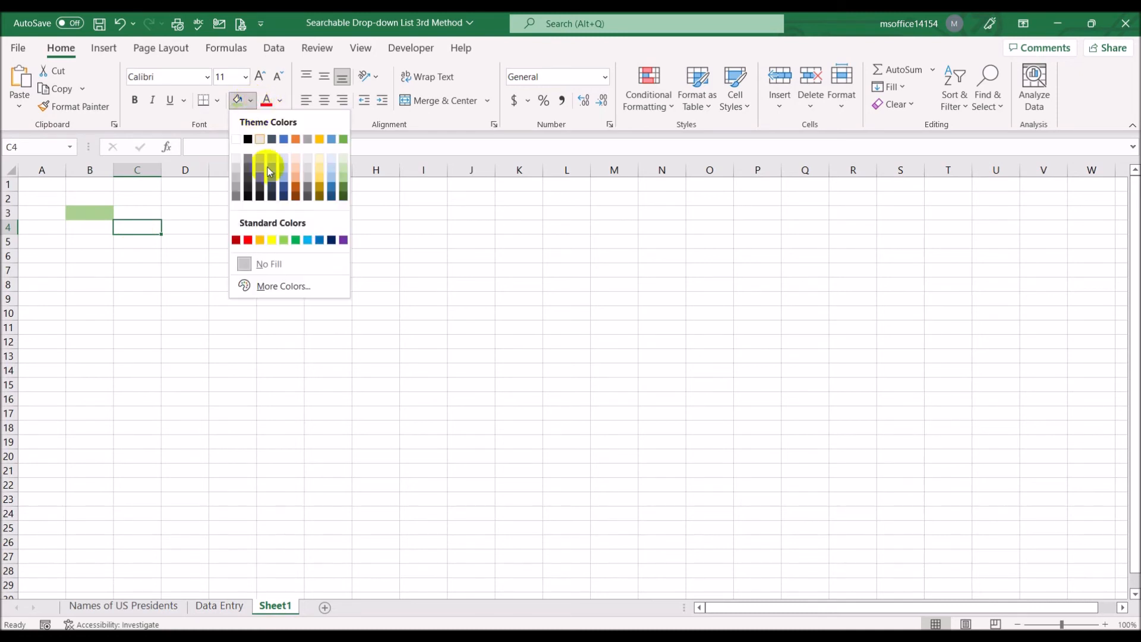
{"action": "left_click", "coordinate": [272, 240]}
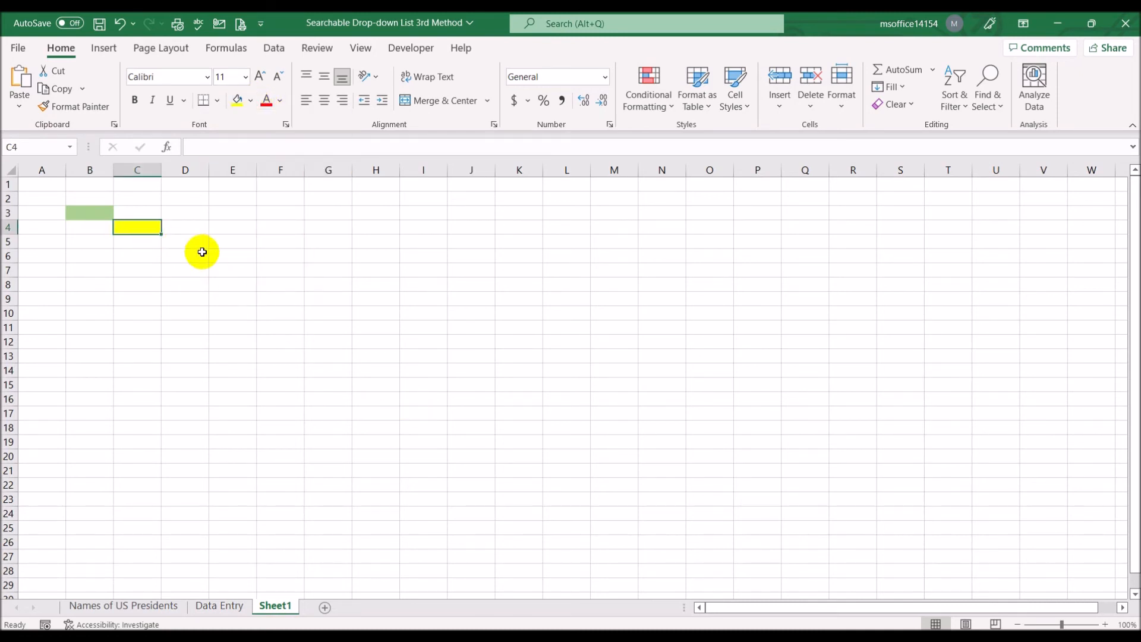
{"action": "type", "text": "1"}
{"action": "key", "text": "Escape"}
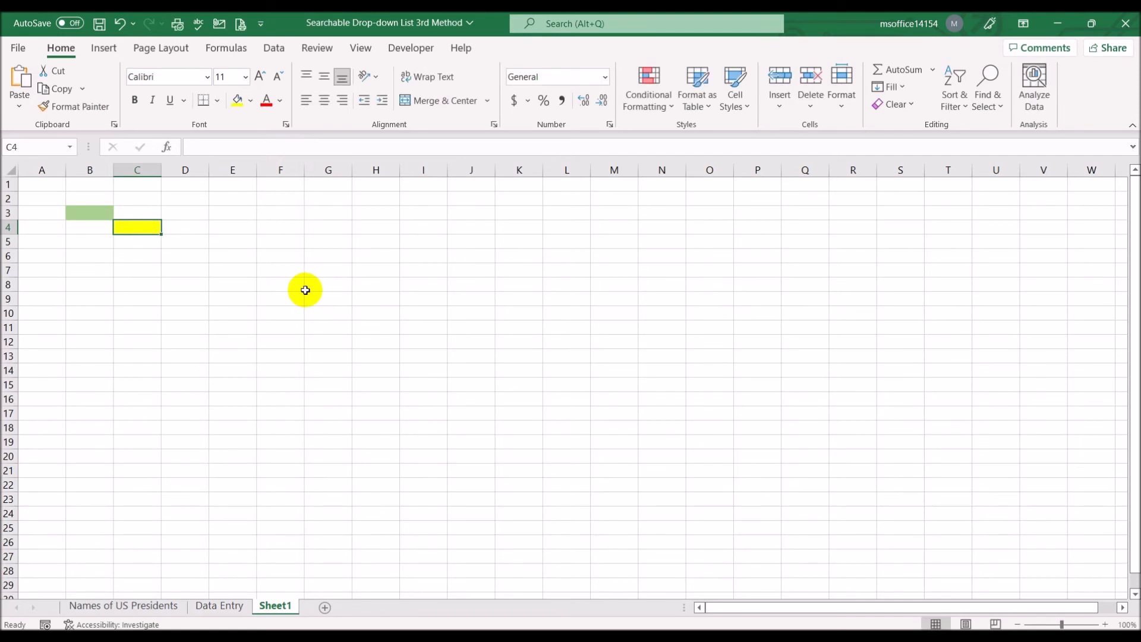
Step: Enter the formula =OFFSET(B3,1,1,1,1) in cell F4
{"action": "left_click", "coordinate": [272, 228]}
{"action": "type", "text": "="}
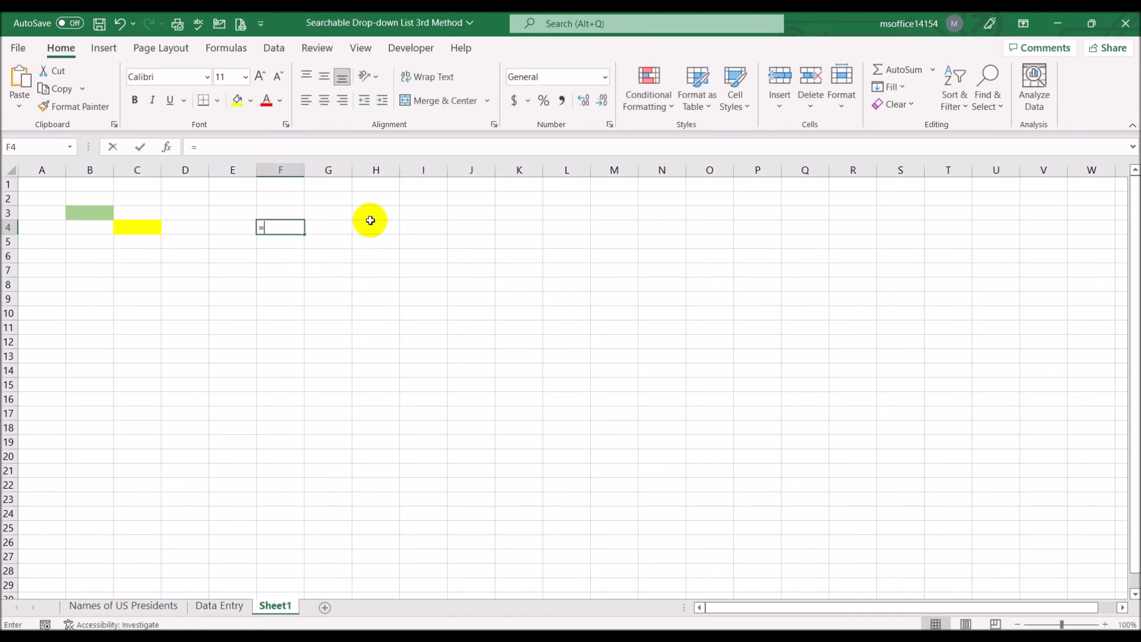
{"action": "type", "text": "offset("}
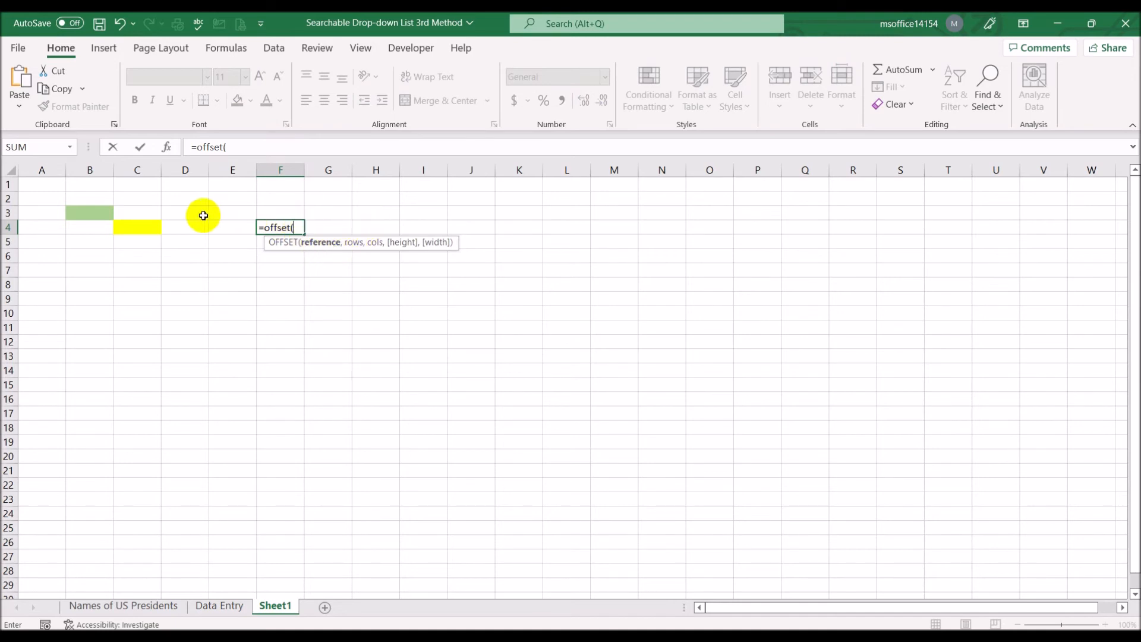
{"action": "left_click", "coordinate": [89, 210]}
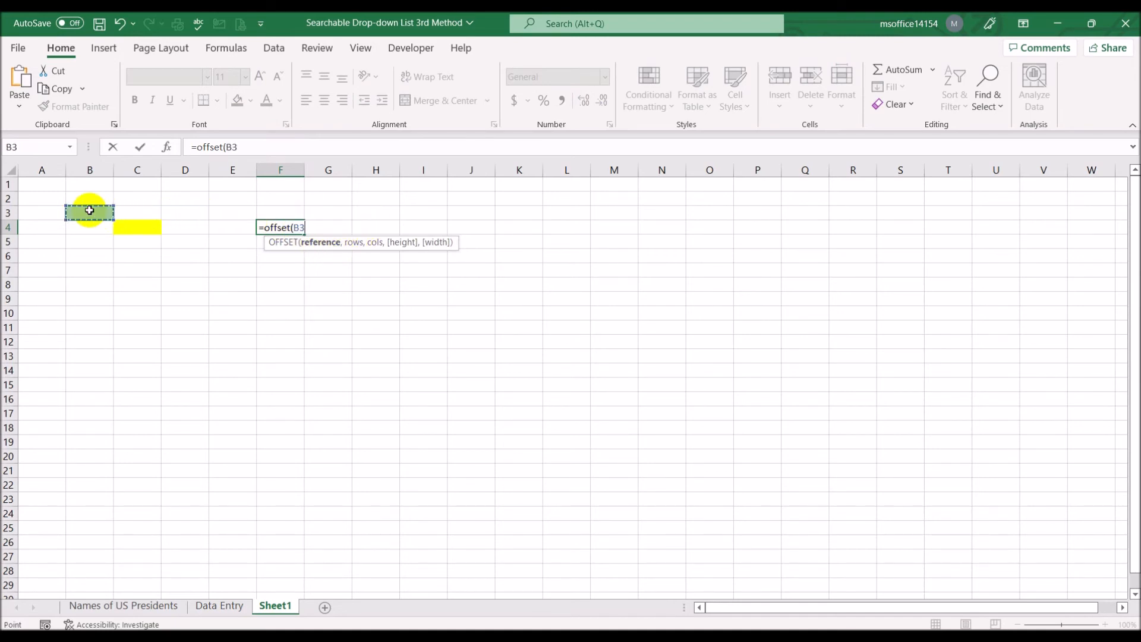
{"action": "type", "text": ","}
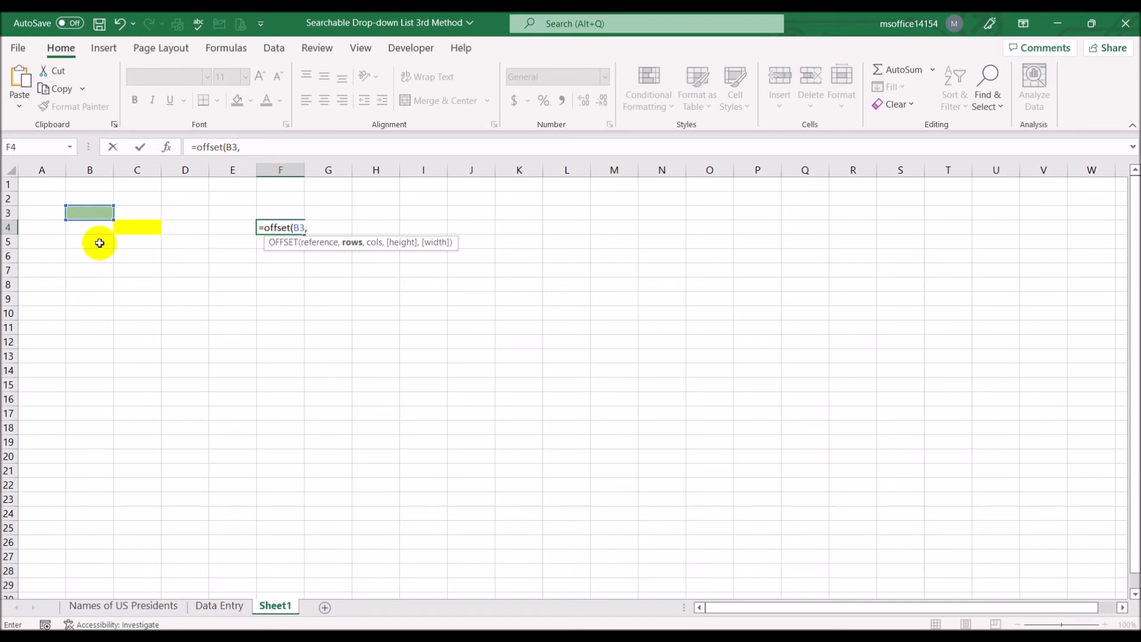
{"action": "type", "text": "1,"}
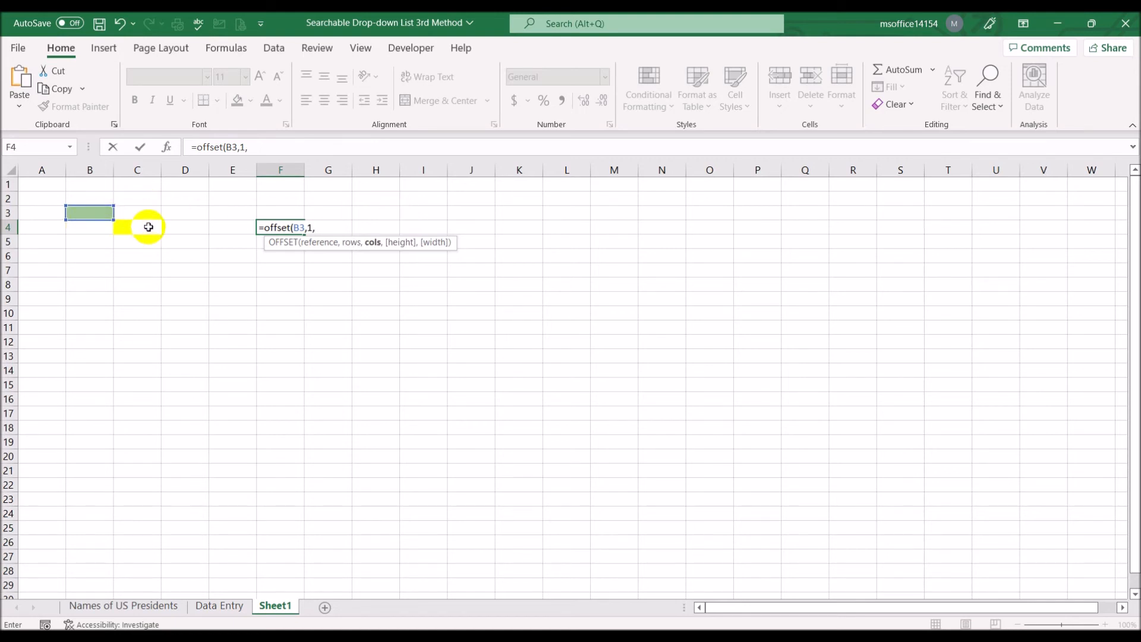
{"action": "type", "text": "1,"}
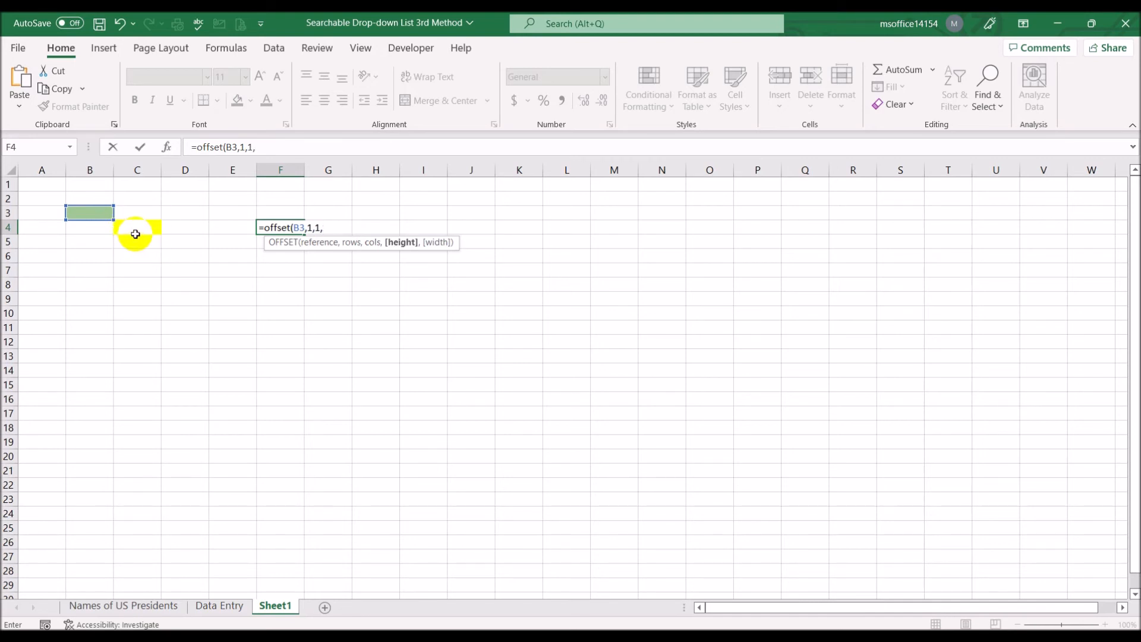
{"action": "type", "text": "1,1,1"}
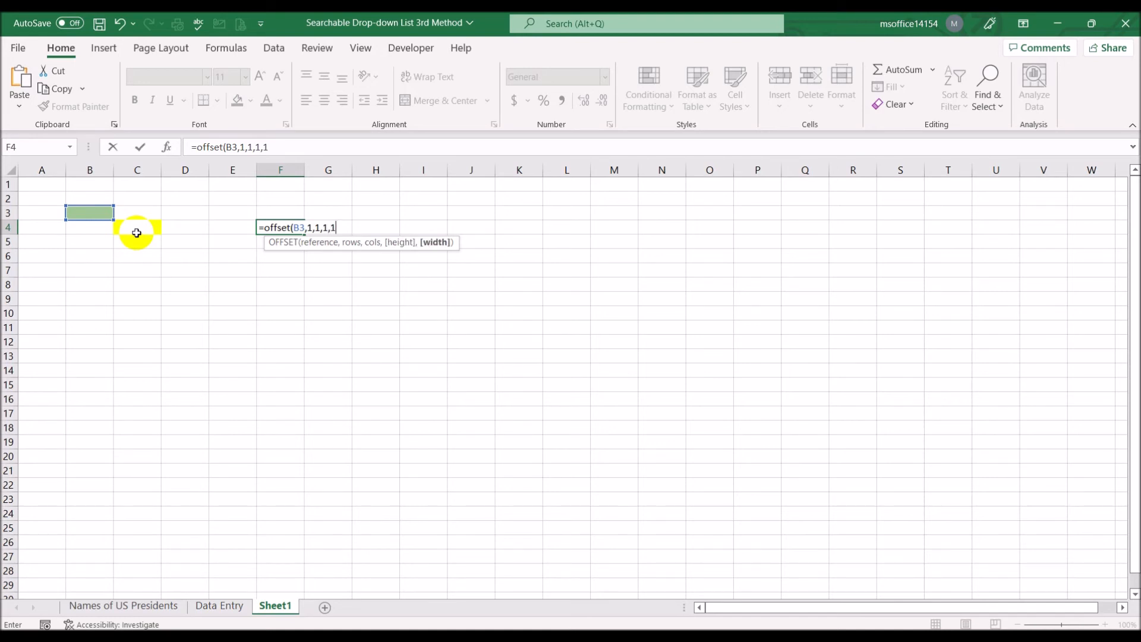
{"action": "type", "text": ")"}
{"action": "key", "text": "Return"}
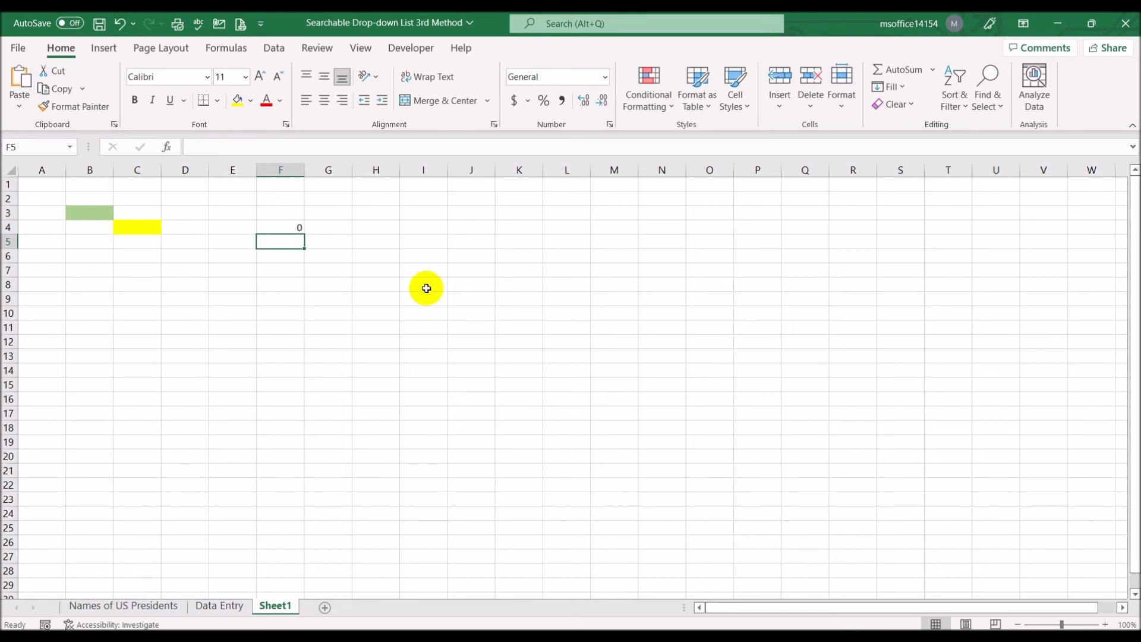
Step: Enter 1 in the yellow cell C4 and check the OFFSET formula's result in F4
{"action": "left_click", "coordinate": [89, 212]}
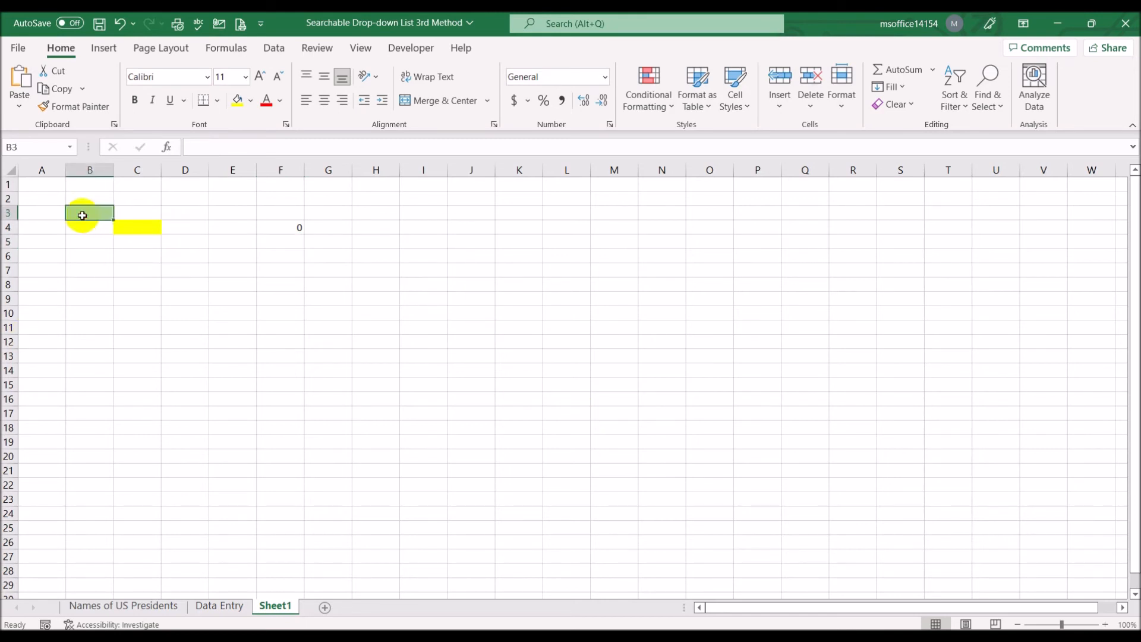
{"action": "left_click", "coordinate": [300, 226]}
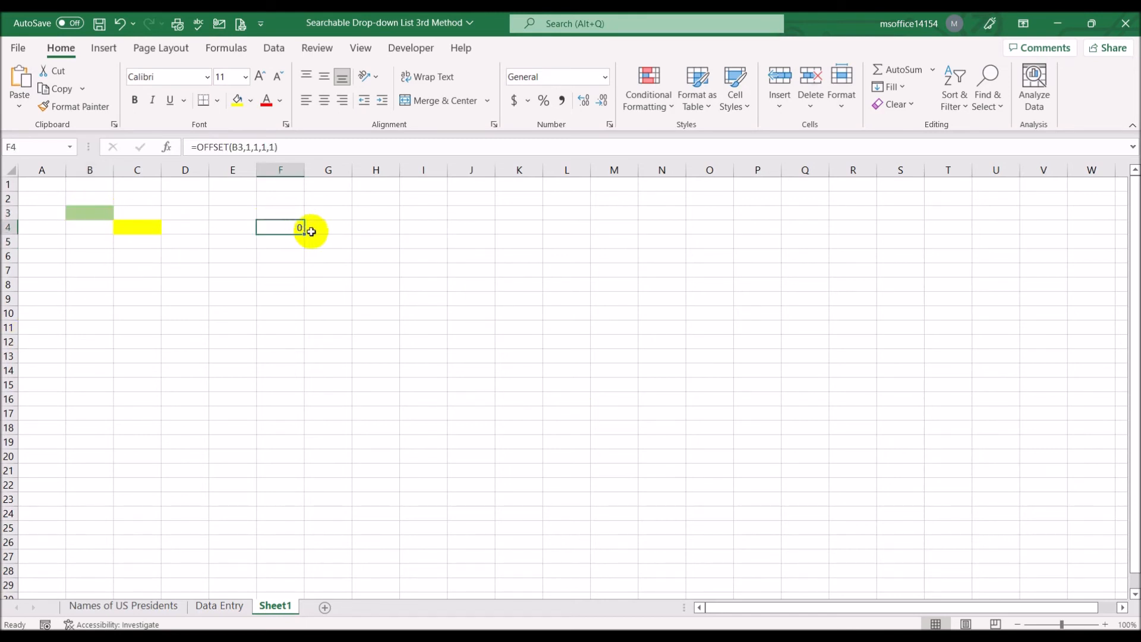
{"action": "left_click", "coordinate": [133, 226]}
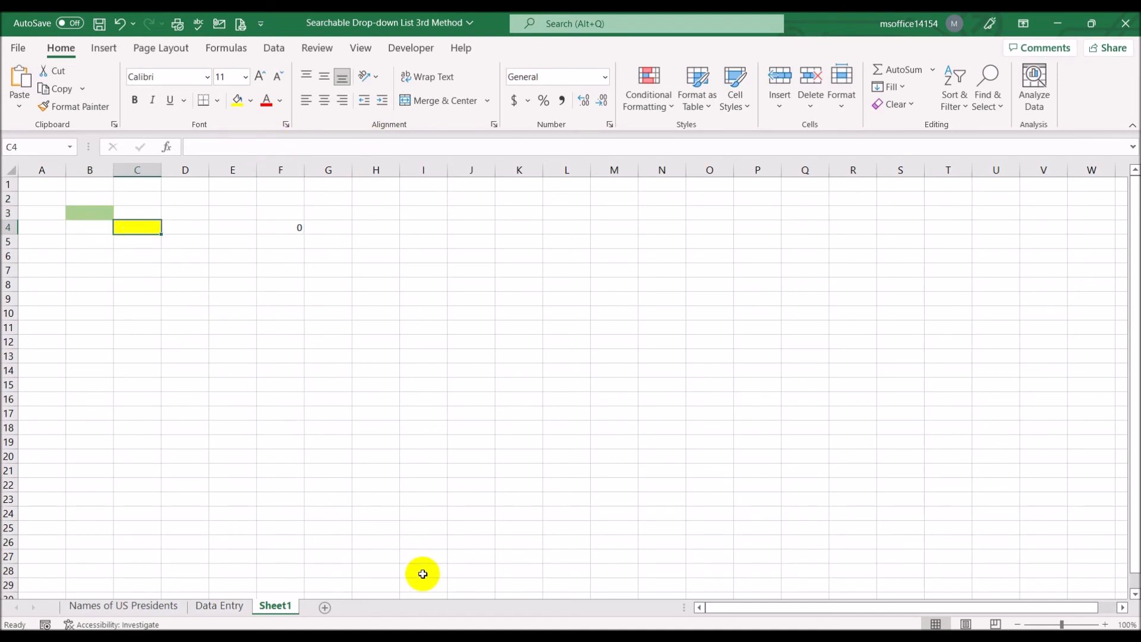
{"action": "type", "text": "1"}
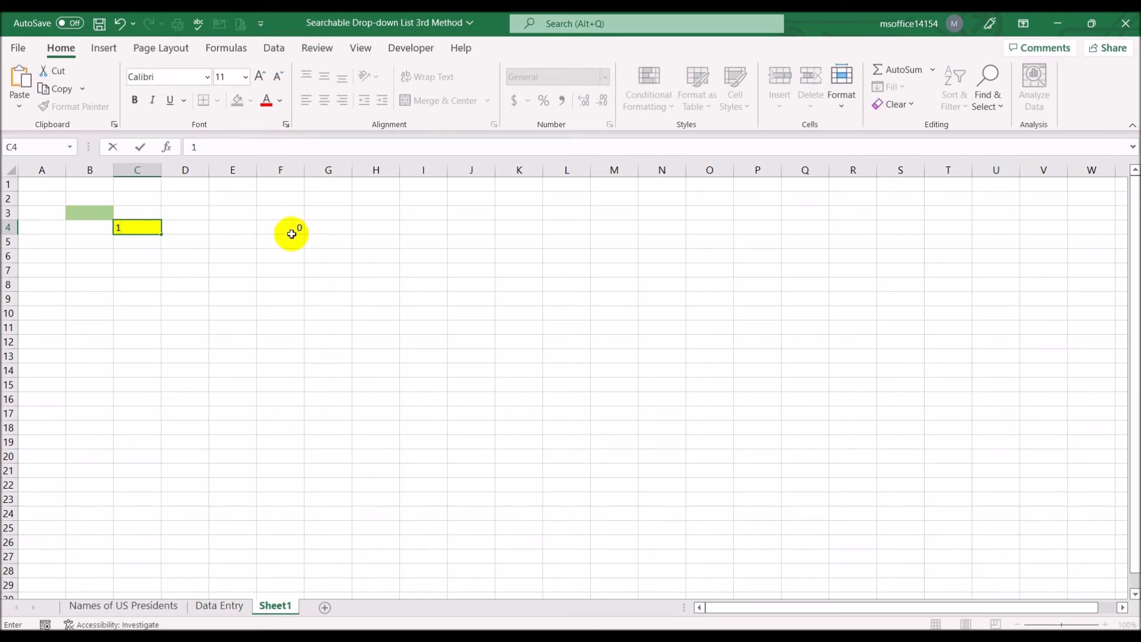
{"action": "key", "text": "Return"}
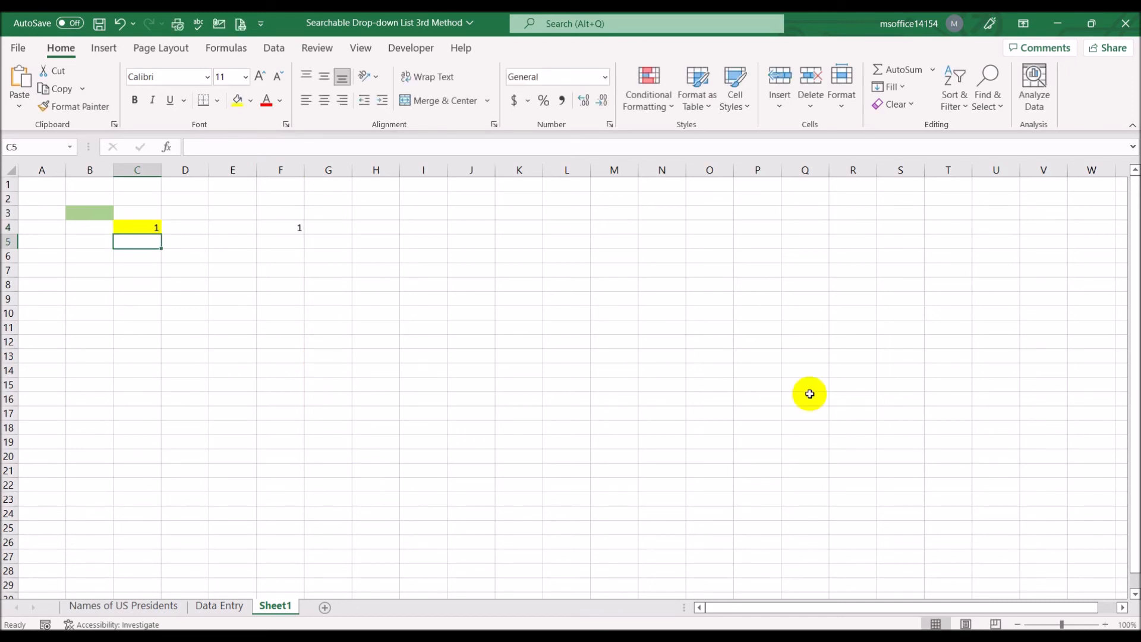
{"action": "left_click", "coordinate": [100, 211]}
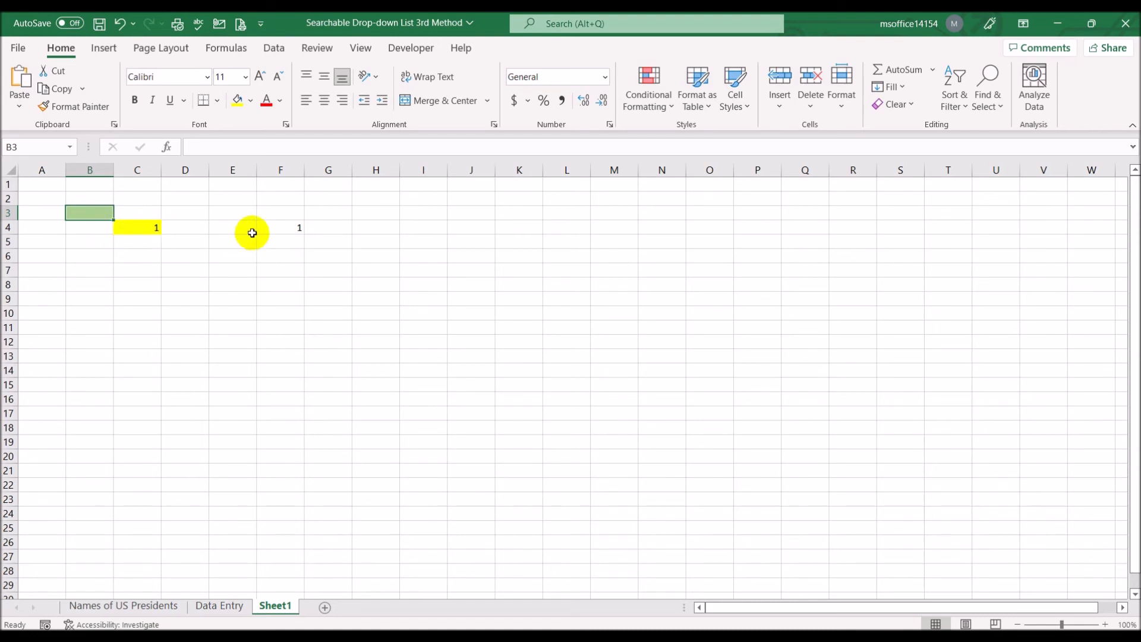
{"action": "left_click", "coordinate": [292, 226]}
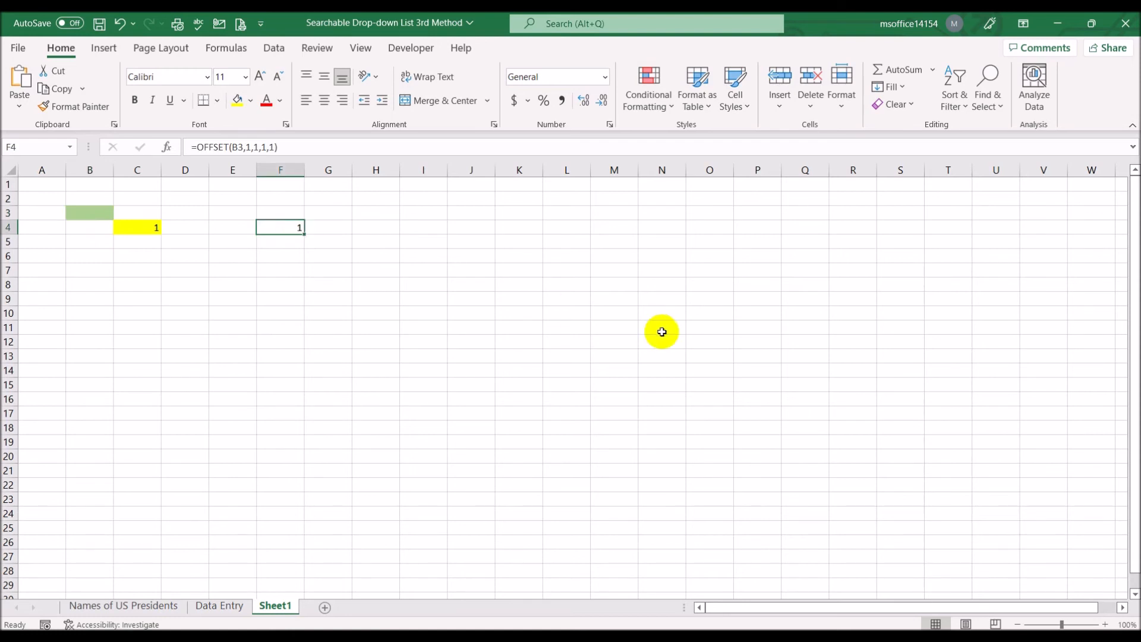
Step: Open Data Validation for cell C4 on the Data Entry sheet and set it to allow a List
{"action": "left_click", "coordinate": [233, 608]}
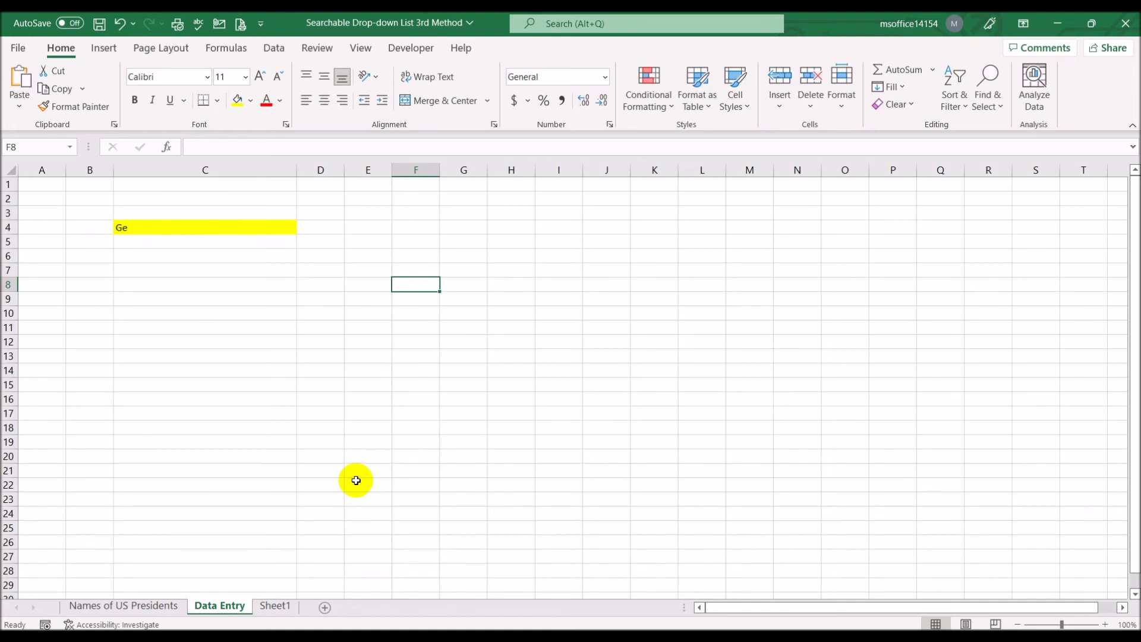
{"action": "left_click", "coordinate": [289, 227]}
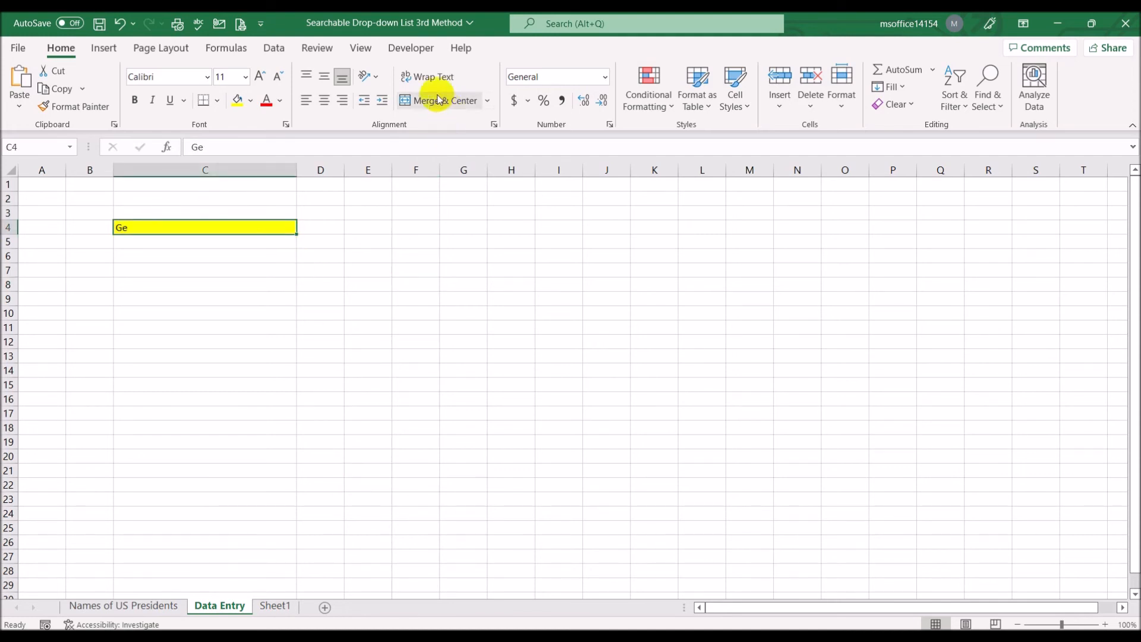
{"action": "left_click", "coordinate": [273, 47]}
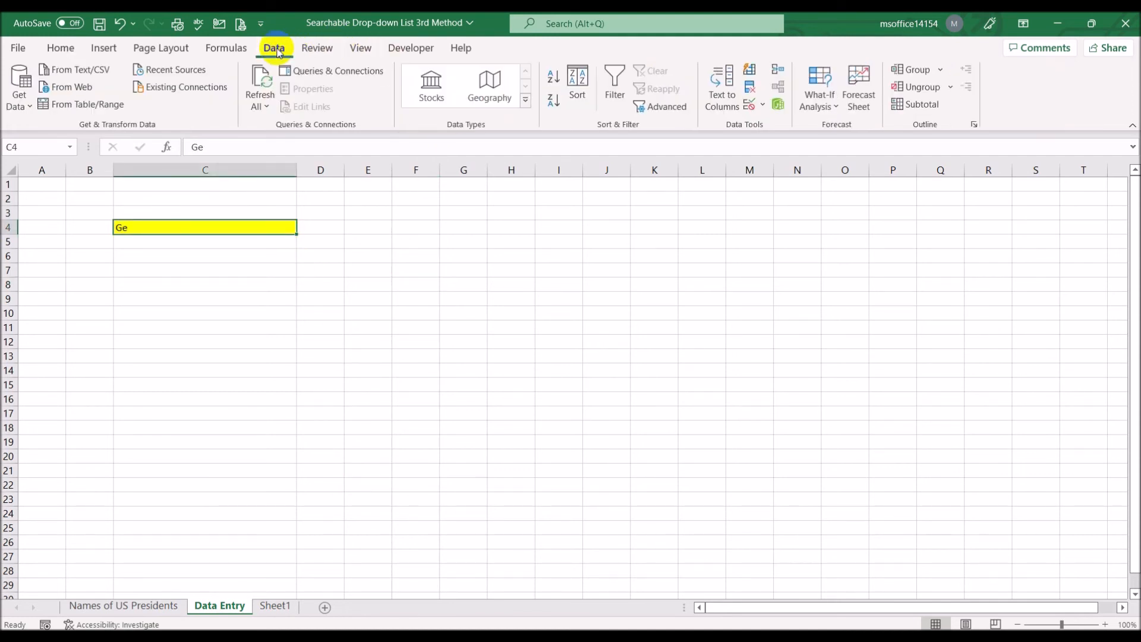
{"action": "left_click", "coordinate": [748, 107]}
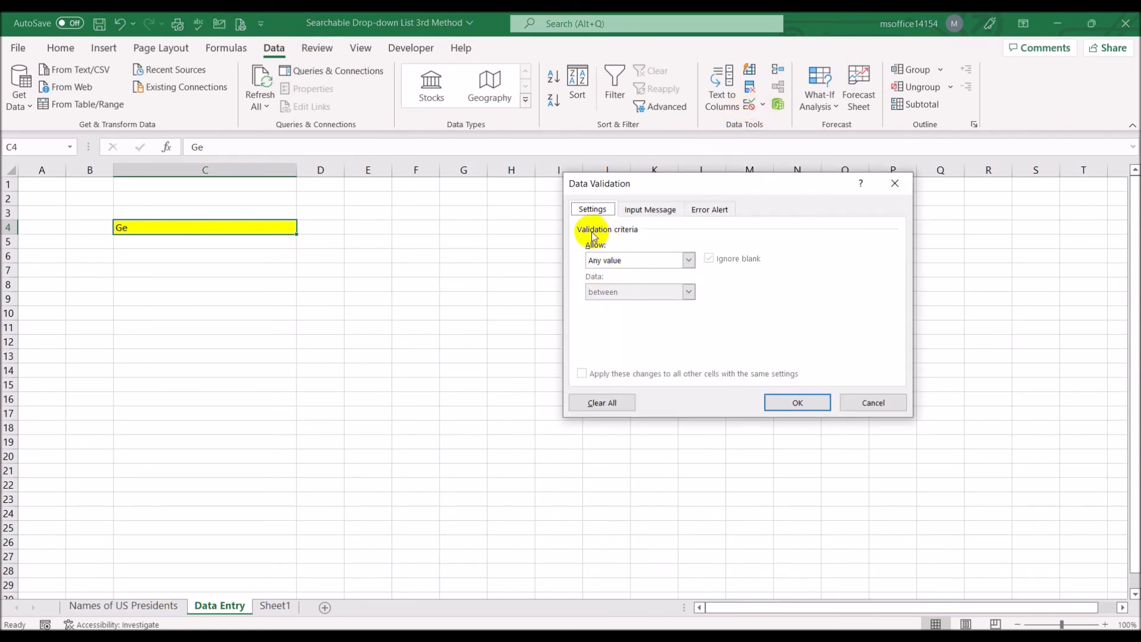
{"action": "left_click", "coordinate": [643, 259]}
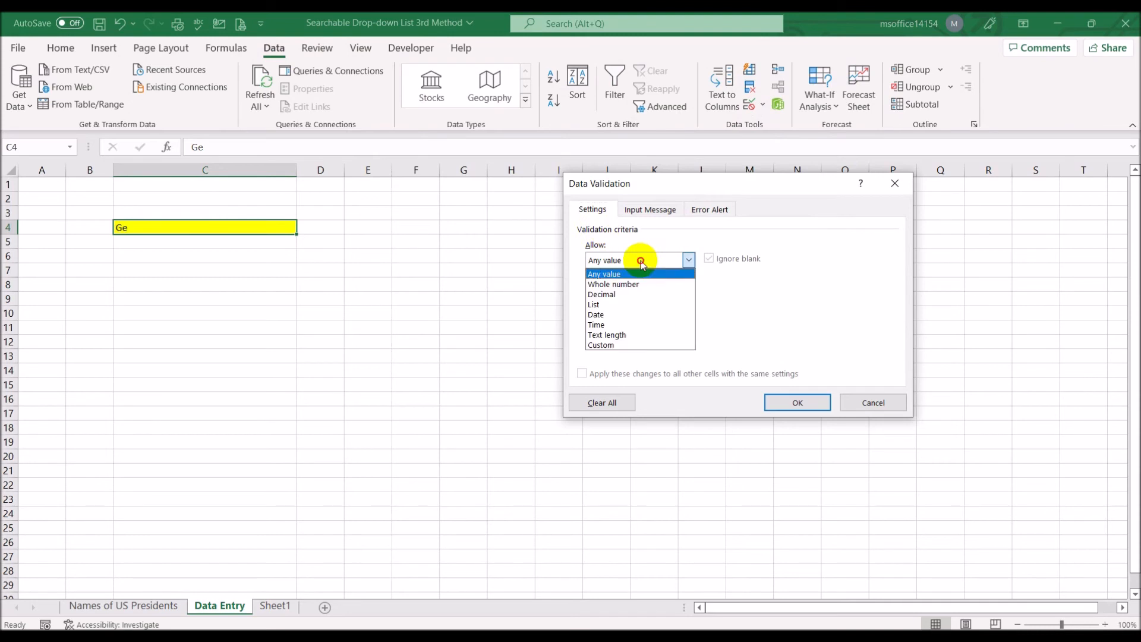
{"action": "left_click", "coordinate": [618, 305]}
Step: Start the validation list source as =OFFSET('Names of US Presidents'!$E$10, leaving the rows and columns arguments blank
{"action": "left_click", "coordinate": [619, 324]}
{"action": "type", "text": "=offset("}
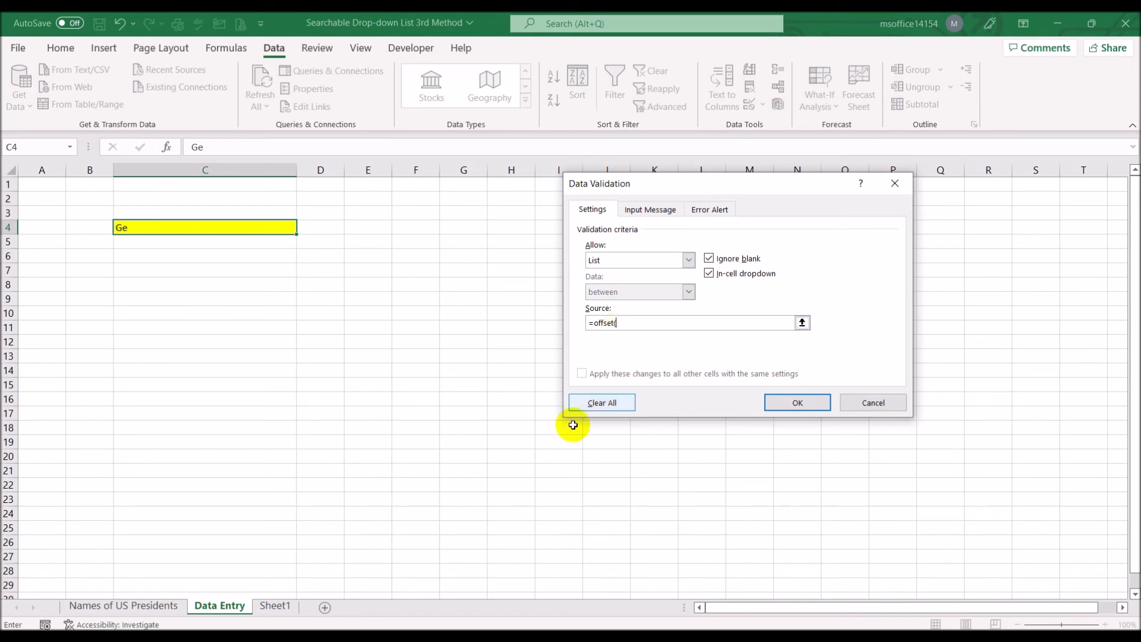
{"action": "left_click", "coordinate": [153, 608]}
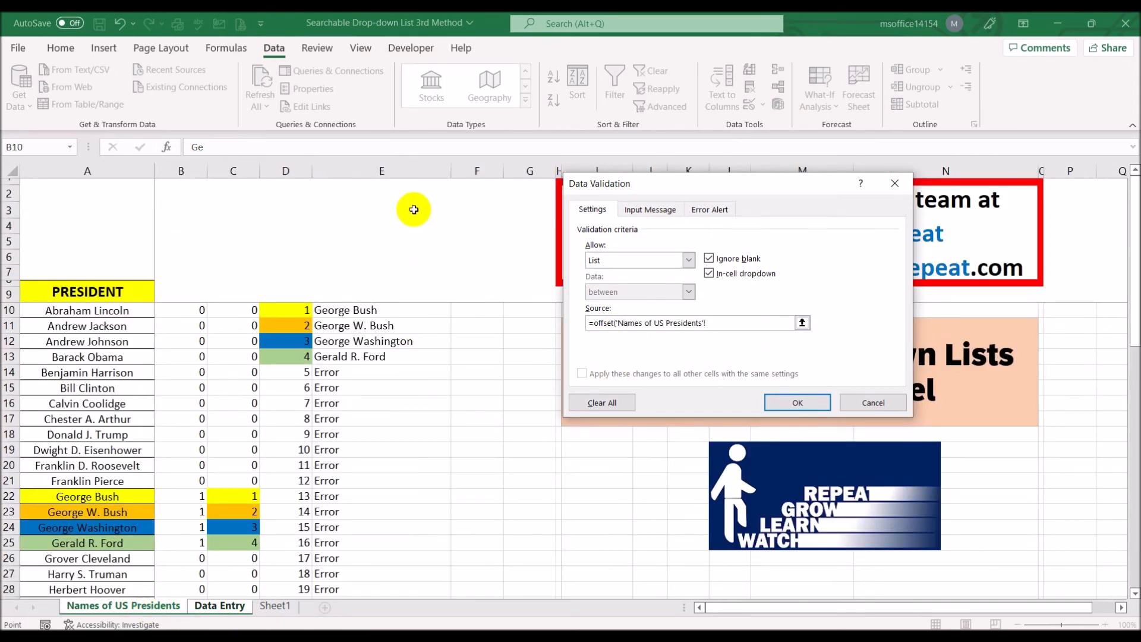
{"action": "left_click", "coordinate": [408, 310]}
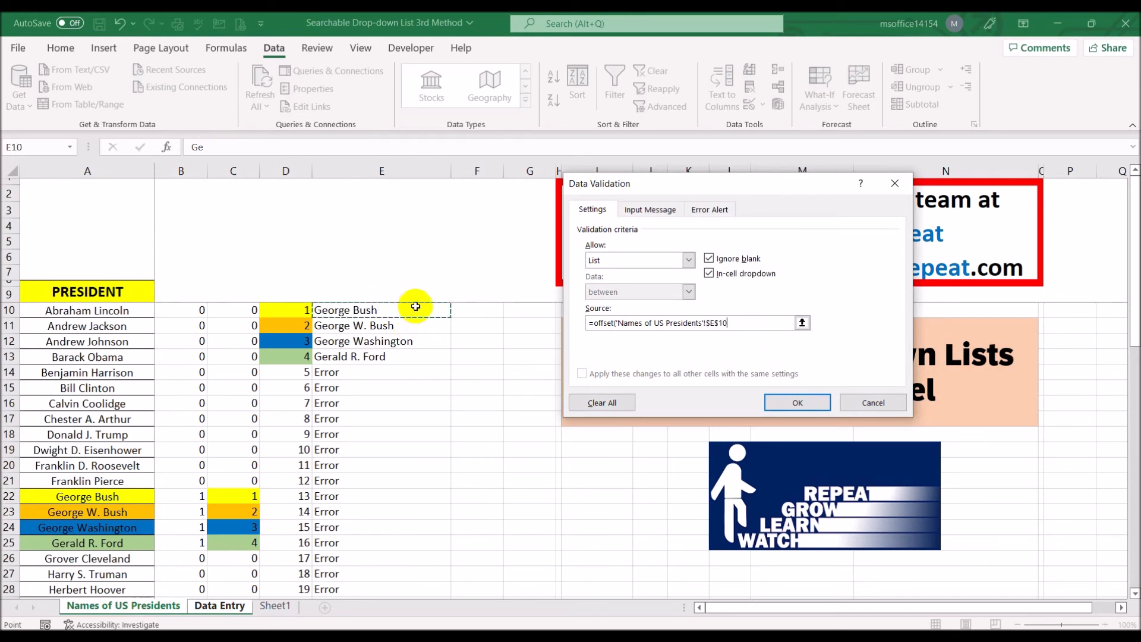
{"action": "key", "text": "F2"}
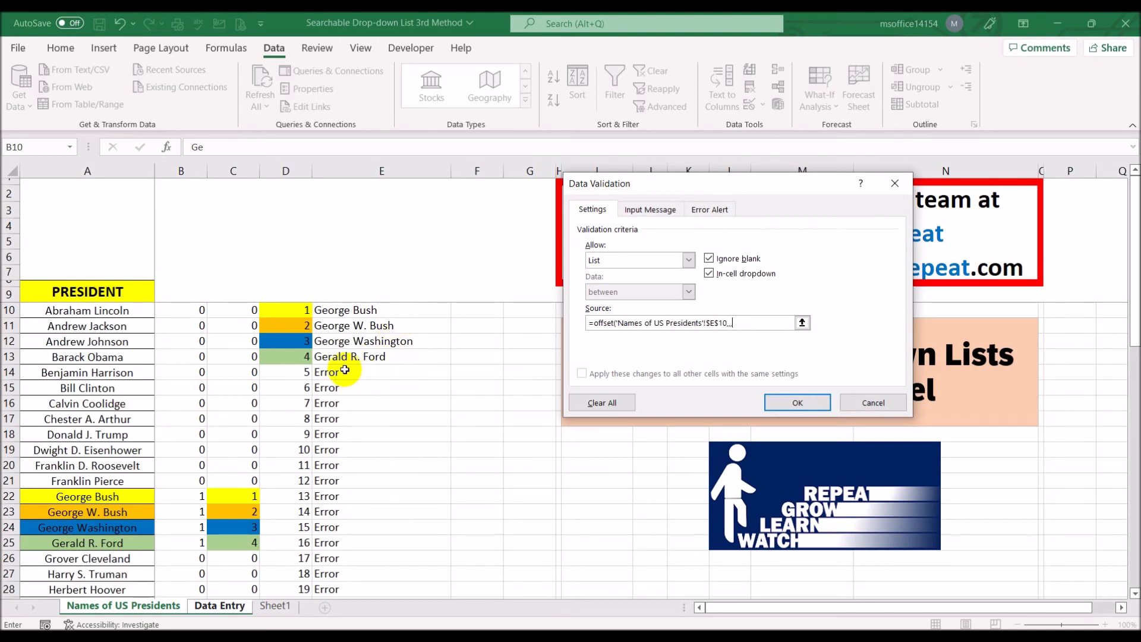
Step: Use COUNTIFS('Names of US Presidents'!$E$10:$E$54,"<>Error") as the OFFSET height and complete the source formula
{"action": "type", "text": "countifs("}
{"action": "left_click", "coordinate": [378, 309]}
{"action": "left_click_drag", "start_coordinate": [378, 310], "coordinate": [376, 576]}
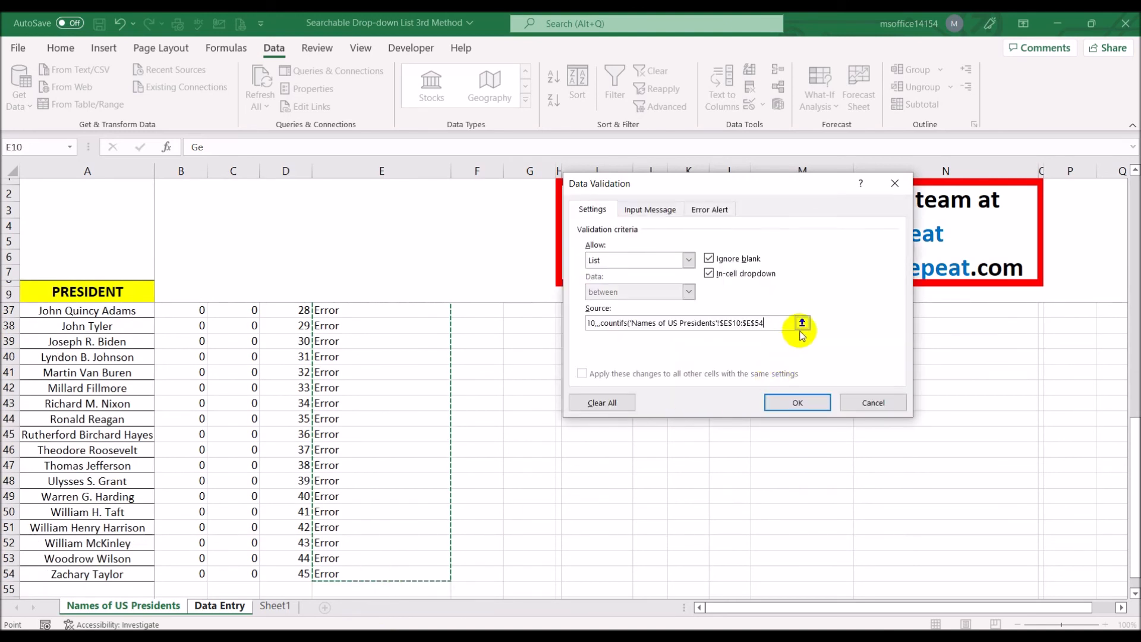
{"action": "type", "text": ","}
{"action": "type", "text": "\"<>E"}
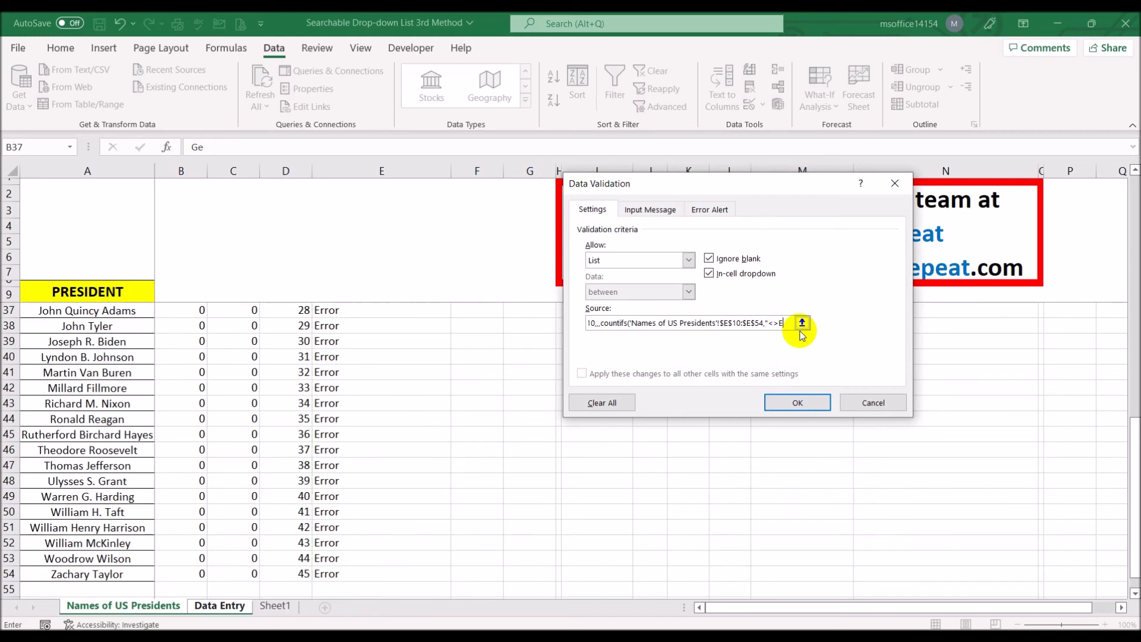
{"action": "type", "text": "rror"}
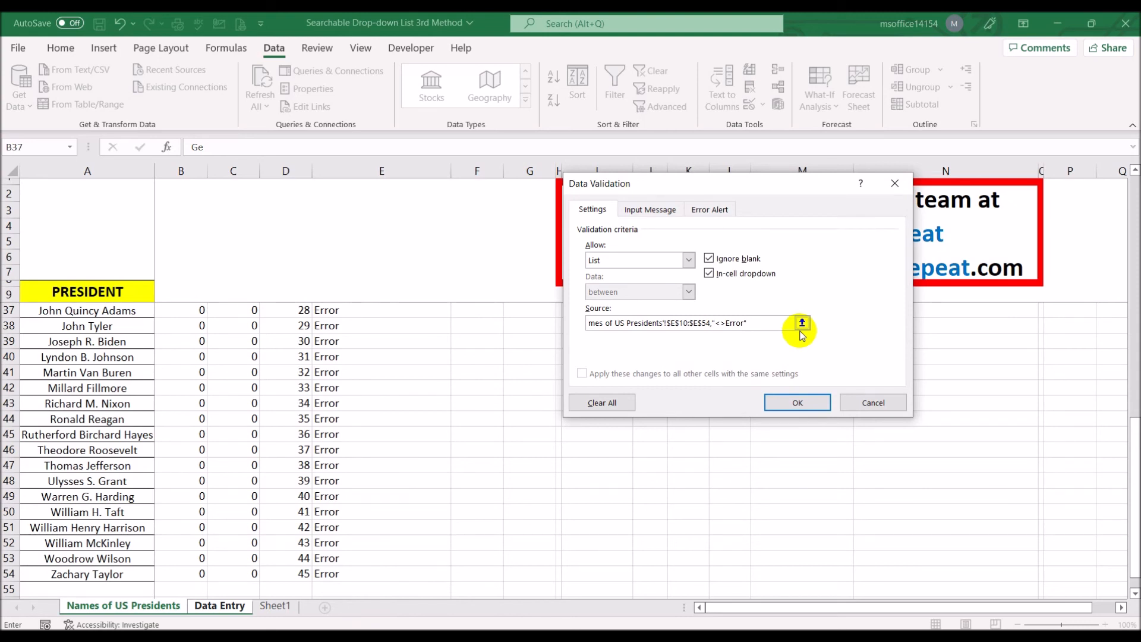
{"action": "type", "text": "\"),-1"}
Step: Turn off the error alert for invalid data and apply the validation to cell C4
{"action": "left_click", "coordinate": [716, 210]}
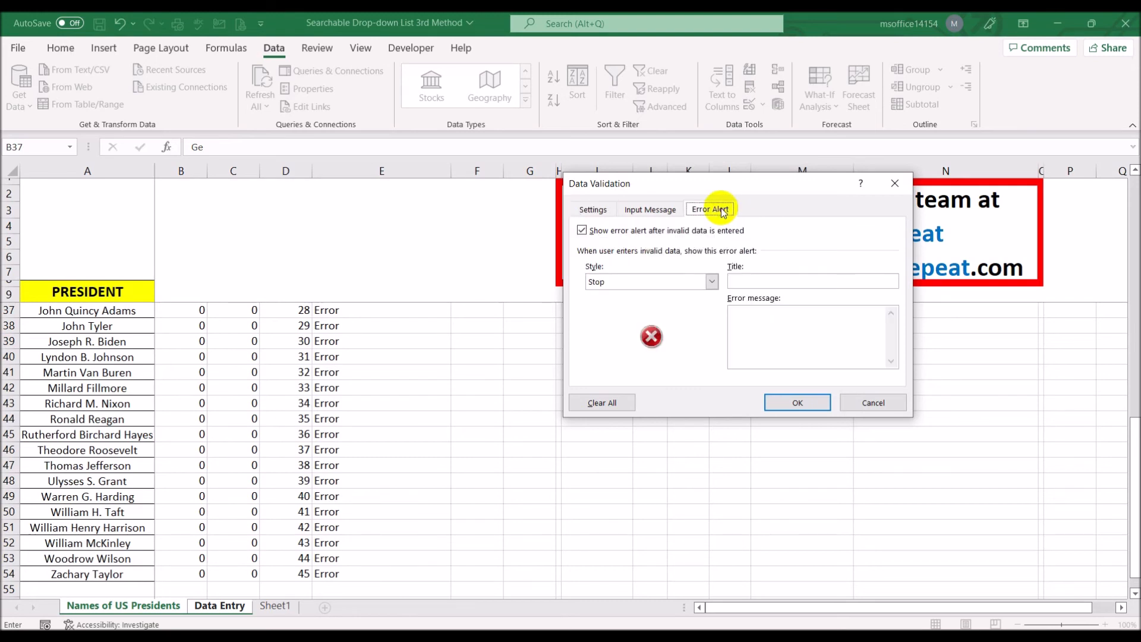
{"action": "left_click", "coordinate": [581, 230]}
{"action": "left_click", "coordinate": [821, 403]}
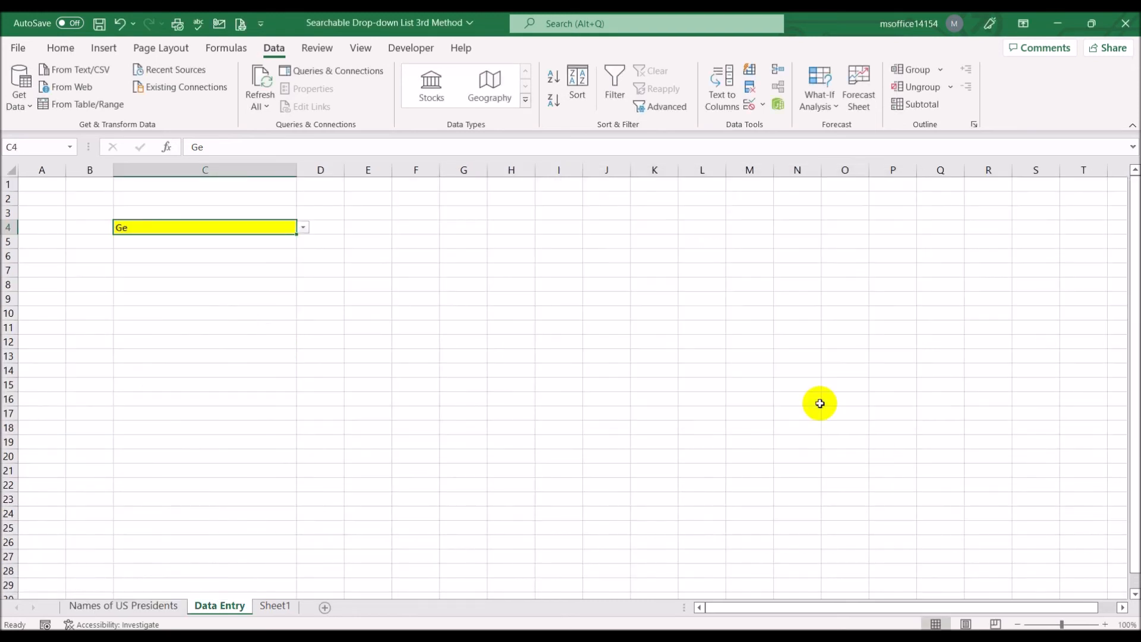
Step: Test C4's drop-down suggestions for Ge, and for Geo after replacing the entry with it
{"action": "left_click", "coordinate": [303, 228]}
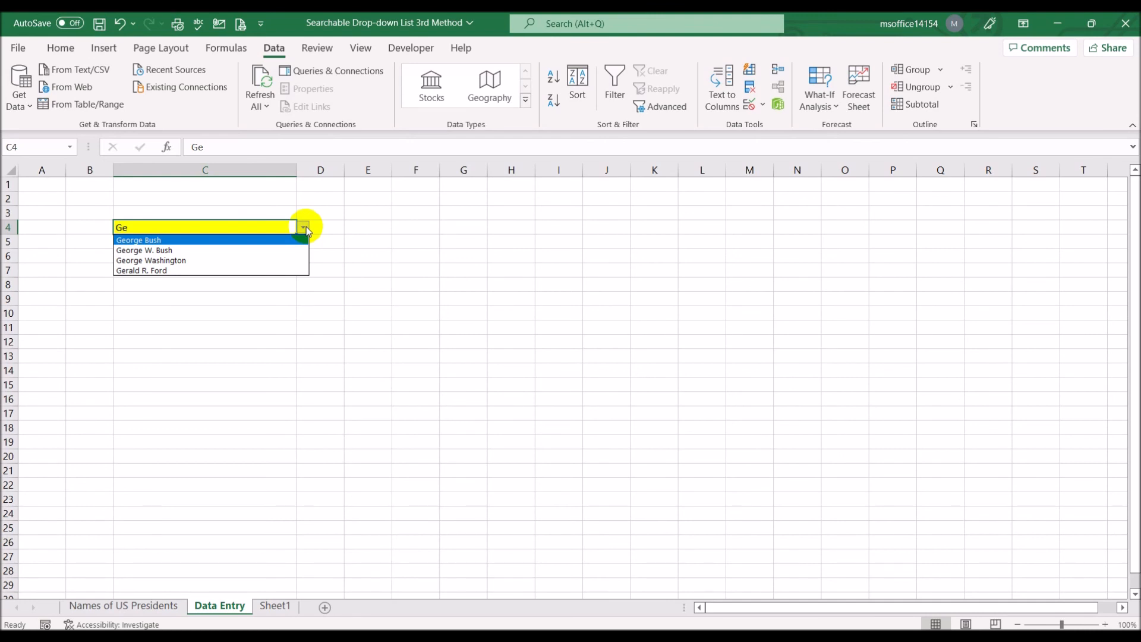
{"action": "left_click", "coordinate": [259, 226]}
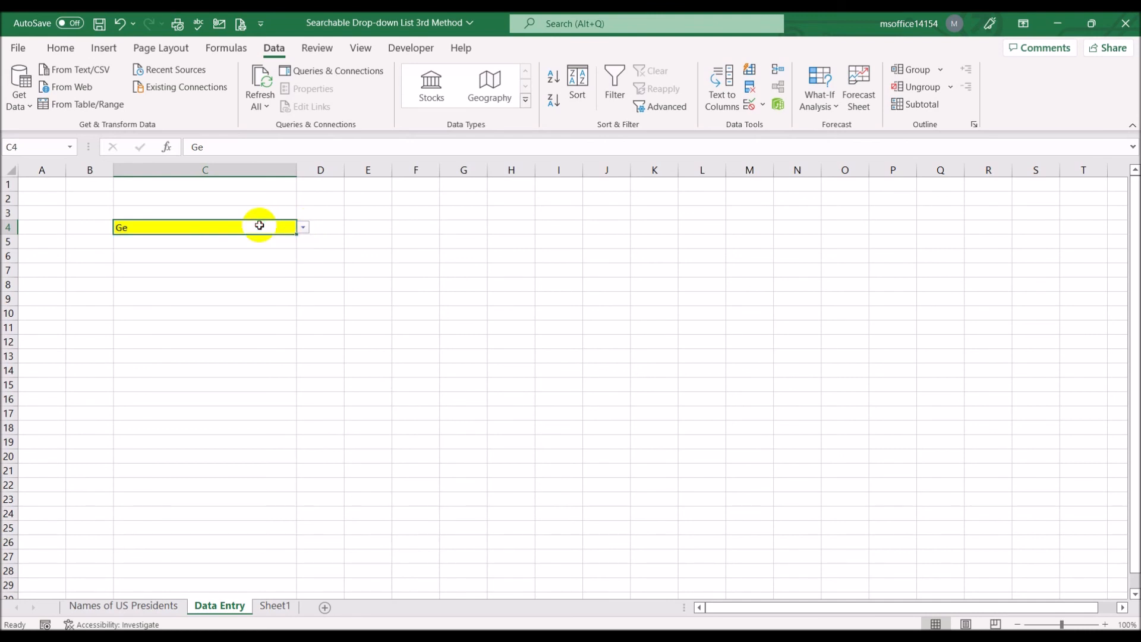
{"action": "type", "text": "Geo"}
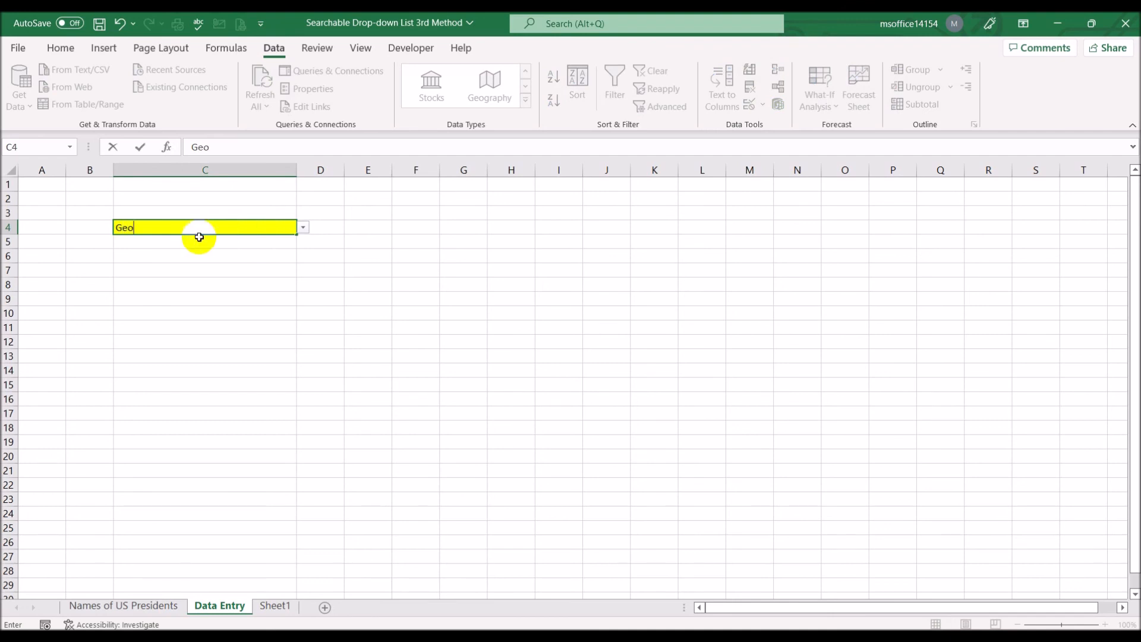
{"action": "left_click", "coordinate": [303, 230]}
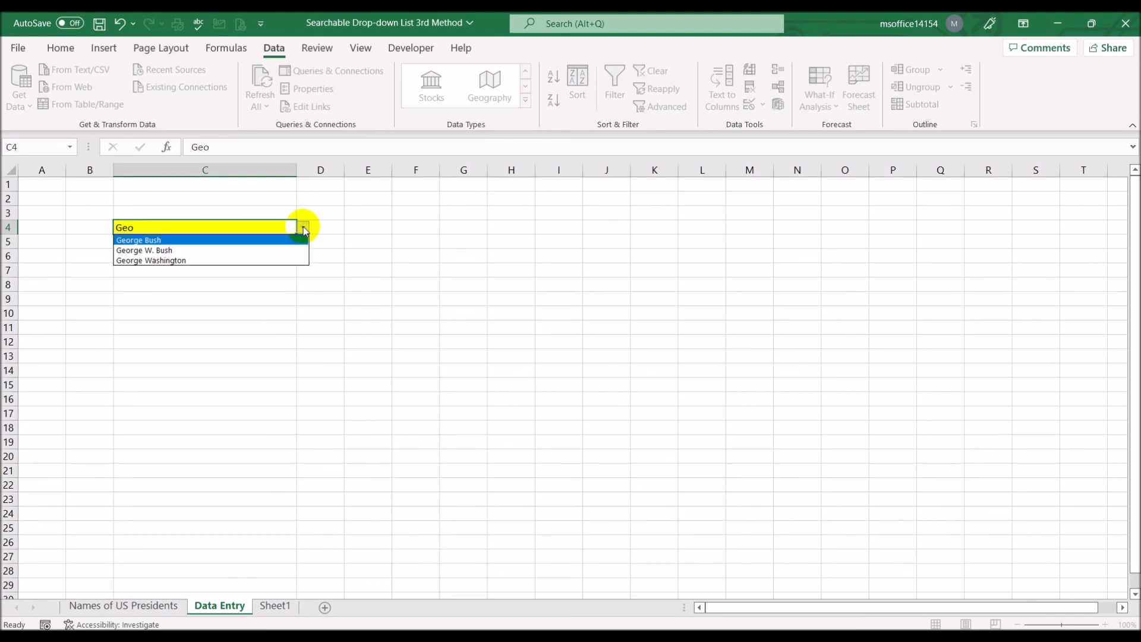
{"action": "left_click", "coordinate": [303, 229]}
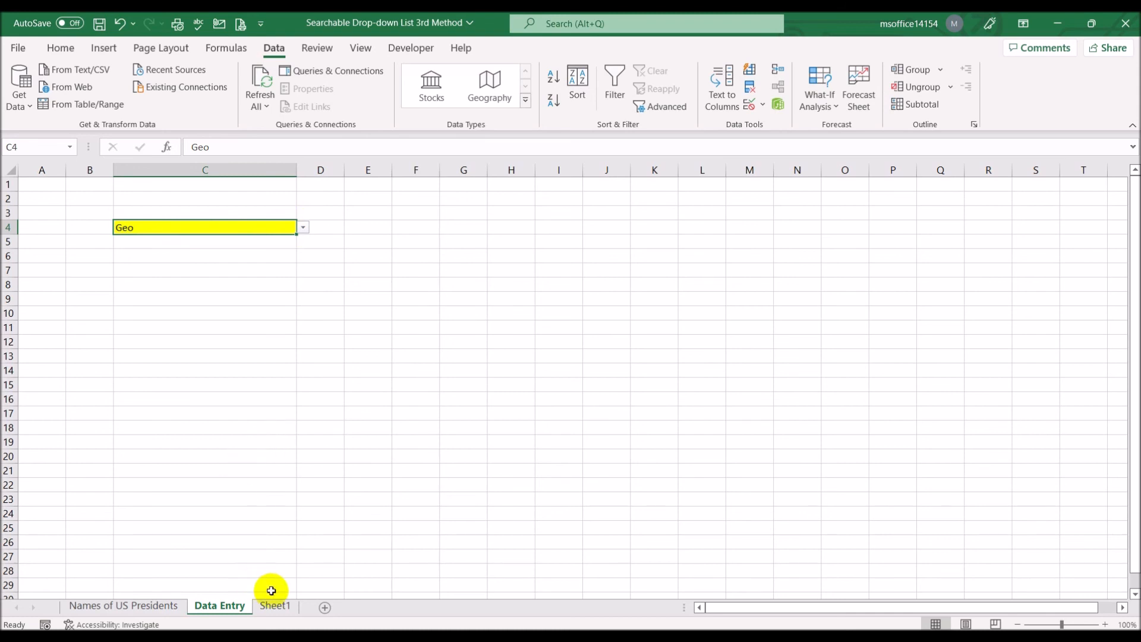
{"action": "left_click", "coordinate": [155, 608]}
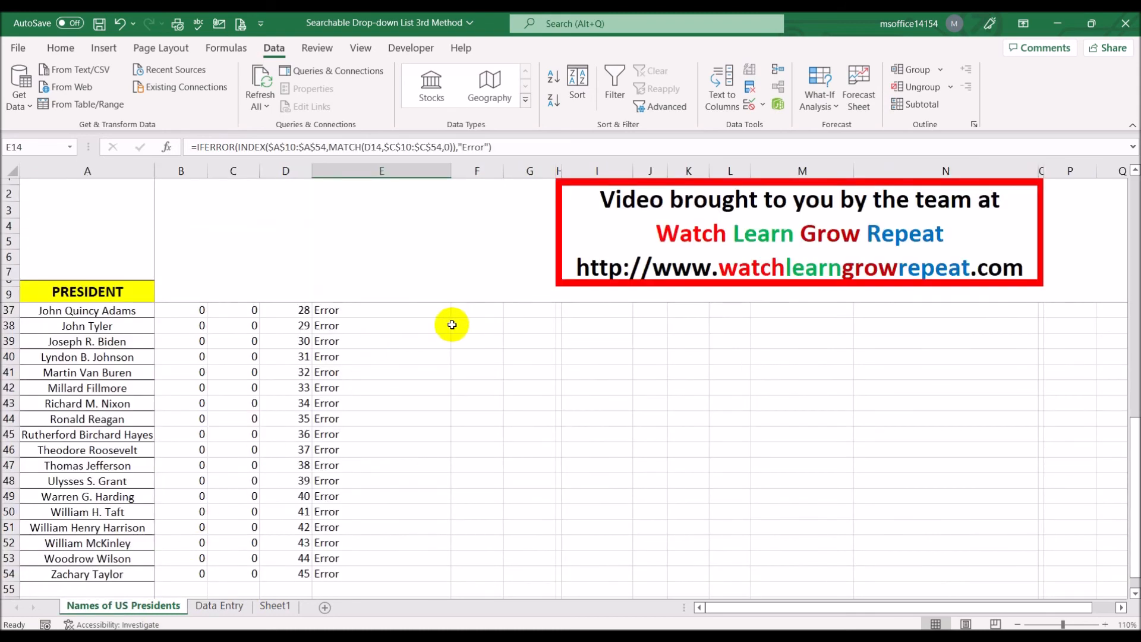
{"action": "left_click", "coordinate": [219, 606]}
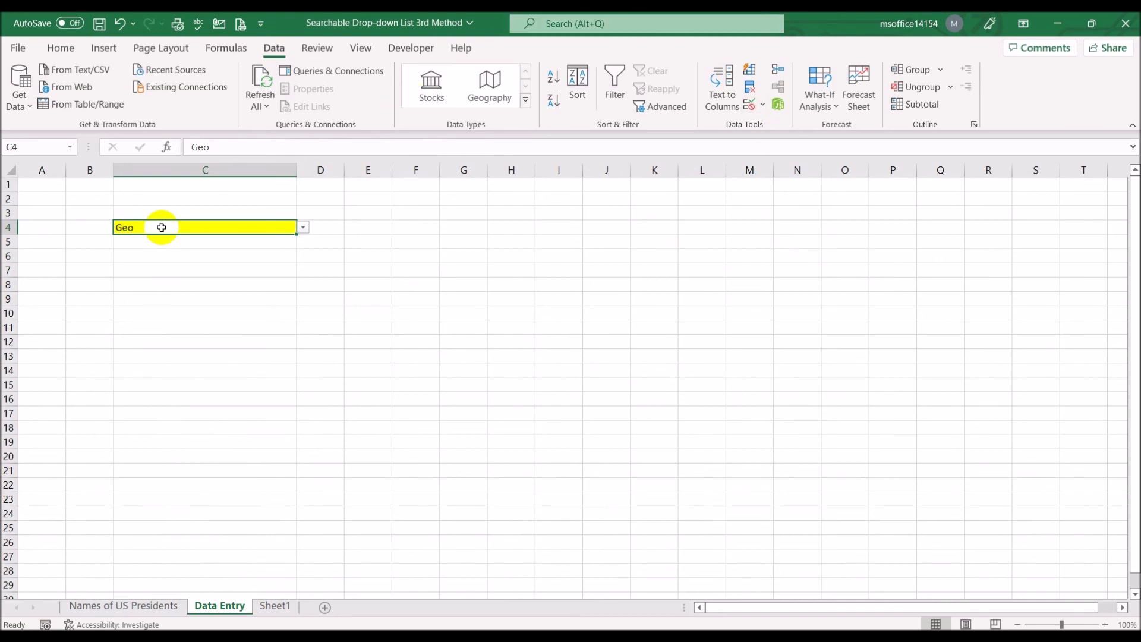
Step: Extend the entry in C4 to Geor and check the names offered in its drop-down list
{"action": "left_click", "coordinate": [224, 147]}
{"action": "type", "text": "r"}
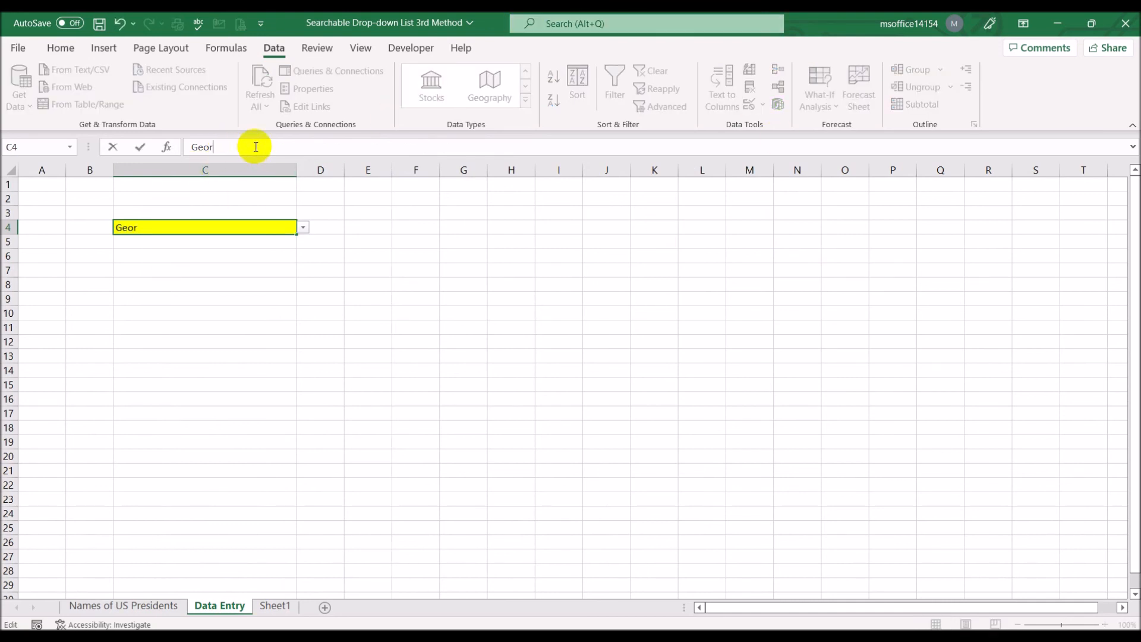
{"action": "key", "text": "Return"}
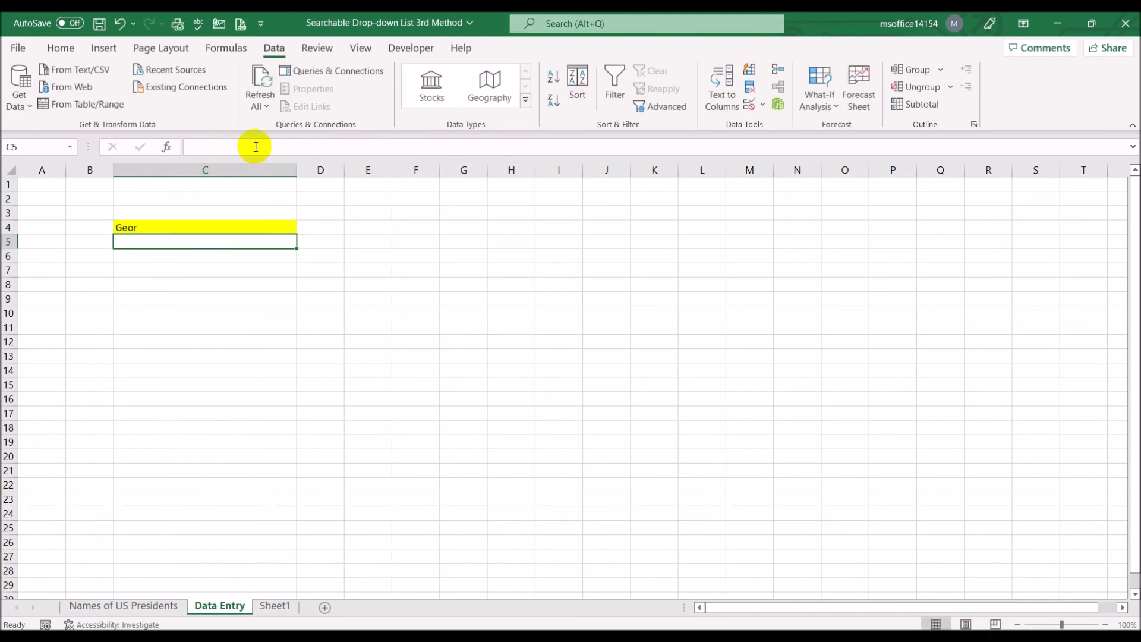
{"action": "left_click", "coordinate": [272, 221]}
{"action": "left_click", "coordinate": [302, 229]}
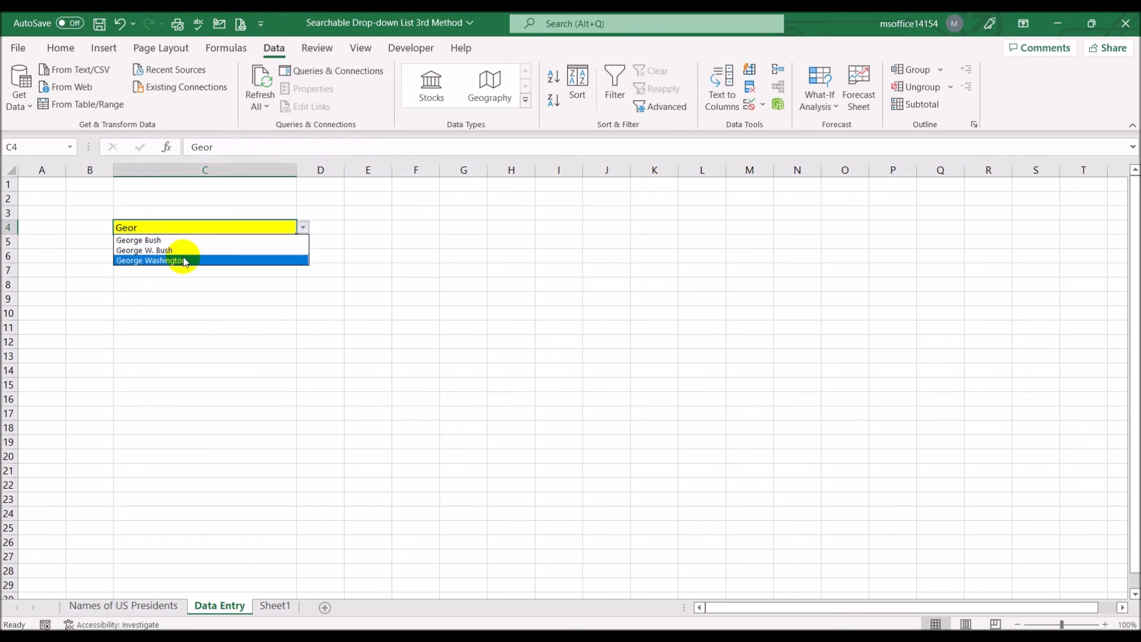
{"action": "left_click", "coordinate": [181, 225]}
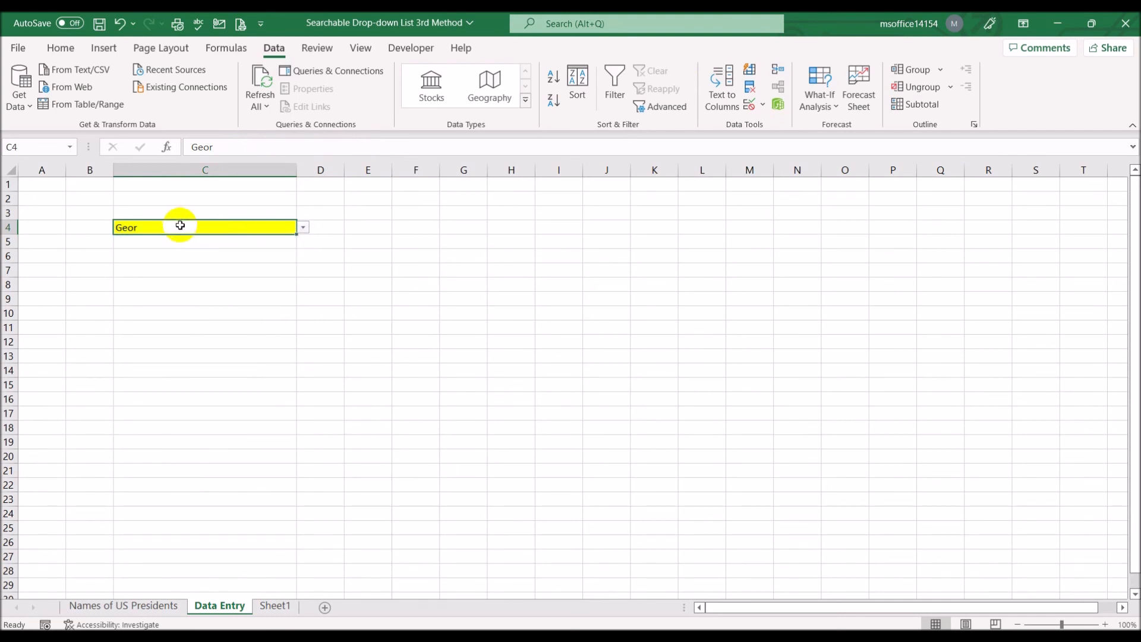
Step: Extend the entry in C4 to Georg and check its drop-down suggestions
{"action": "left_click", "coordinate": [241, 142]}
{"action": "type", "text": "g"}
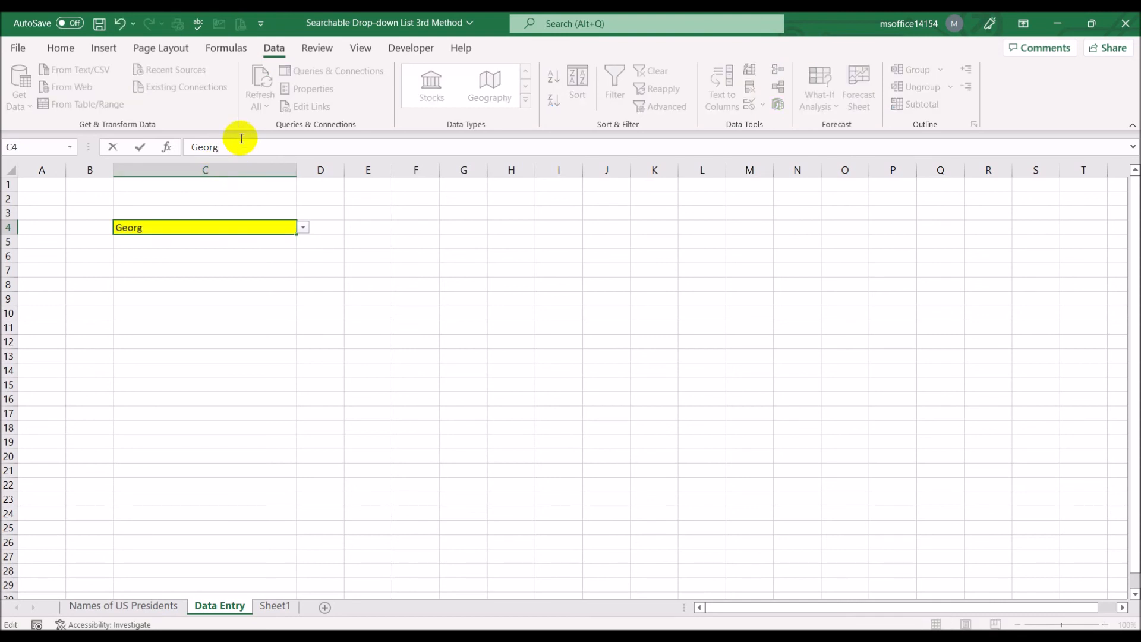
{"action": "left_click", "coordinate": [303, 228]}
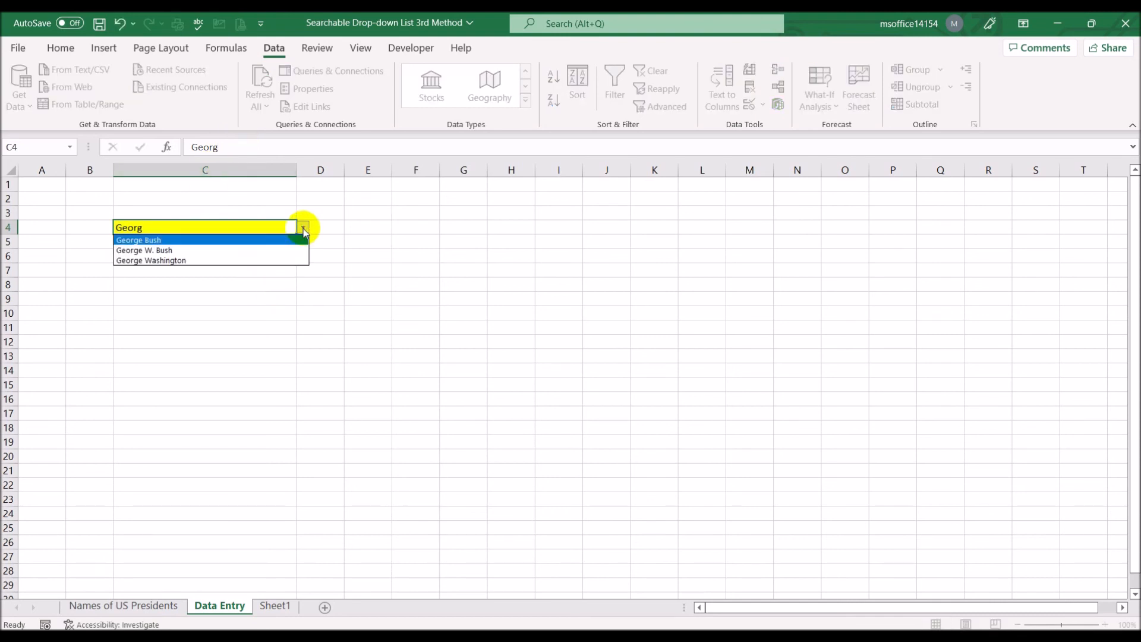
{"action": "left_click", "coordinate": [303, 232]}
Step: Extend the entry in C4 to "George w" and open its drop-down list to check the matches
{"action": "left_click", "coordinate": [240, 142]}
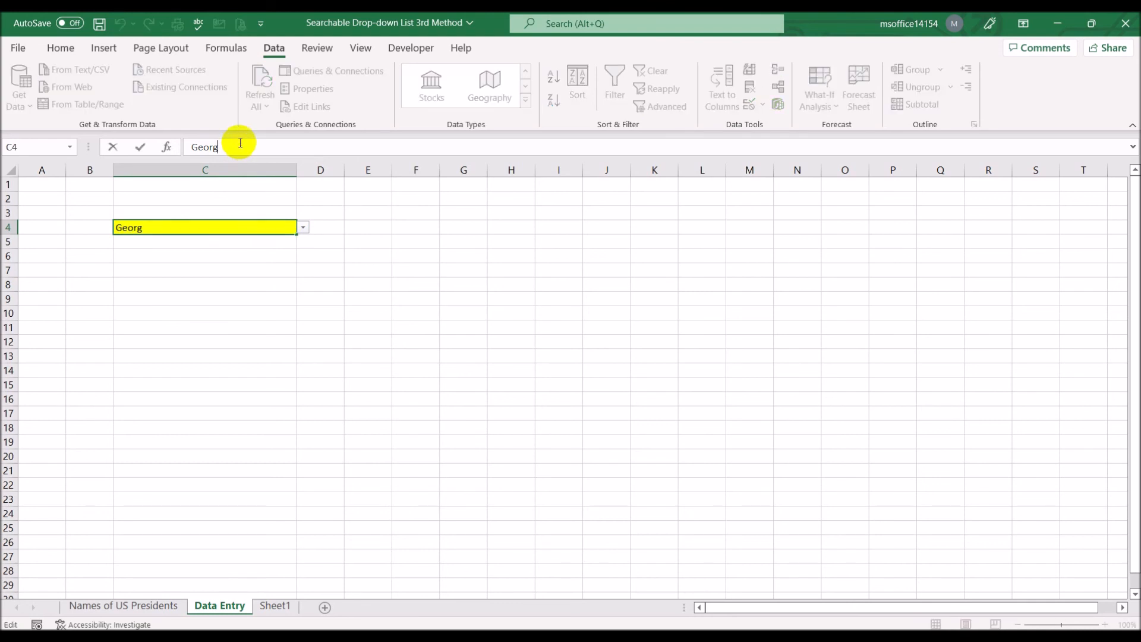
{"action": "type", "text": "e w"}
{"action": "left_click", "coordinate": [303, 229]}
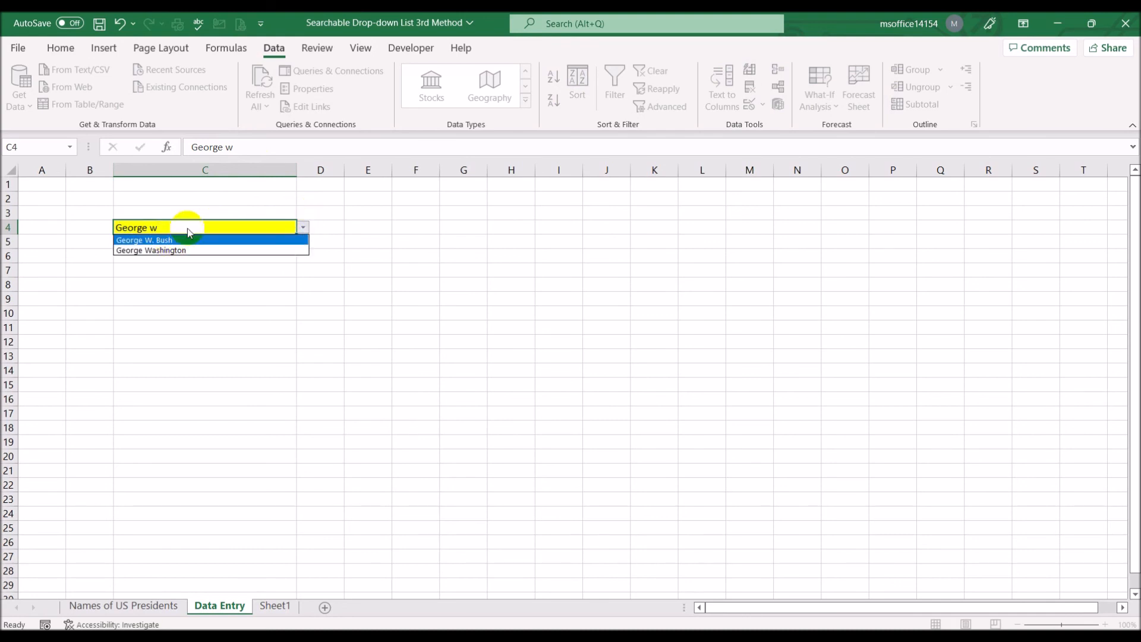
Step: Extend the entry in C4 to "George wa" and check the narrowed drop-down list
{"action": "left_click", "coordinate": [270, 149]}
{"action": "type", "text": "a"}
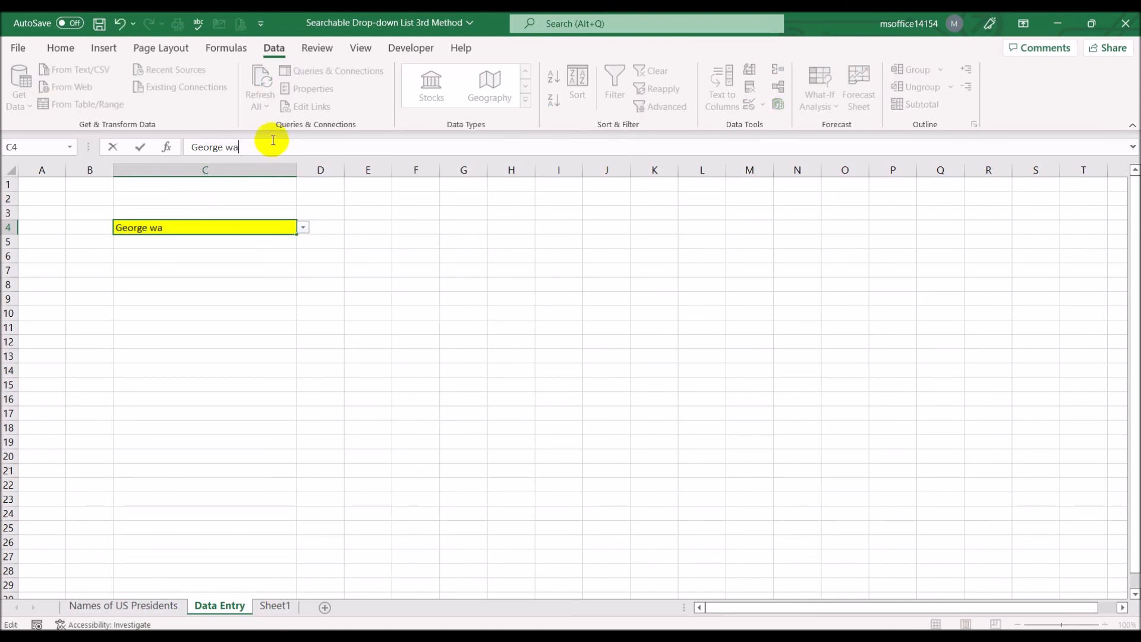
{"action": "left_click", "coordinate": [303, 228]}
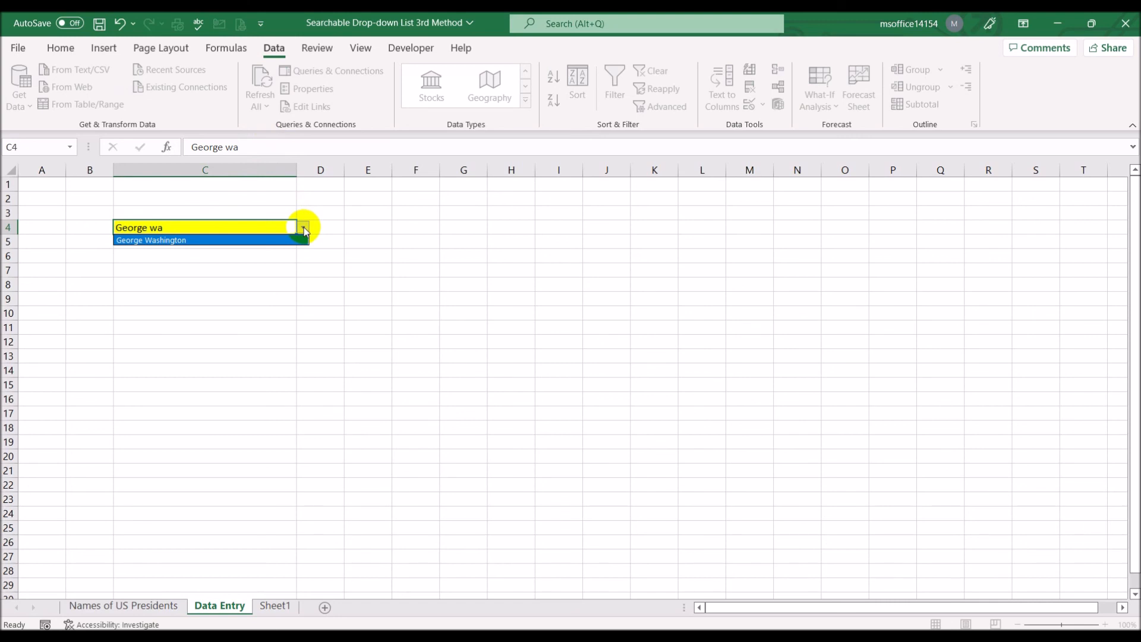
{"action": "left_click", "coordinate": [303, 229]}
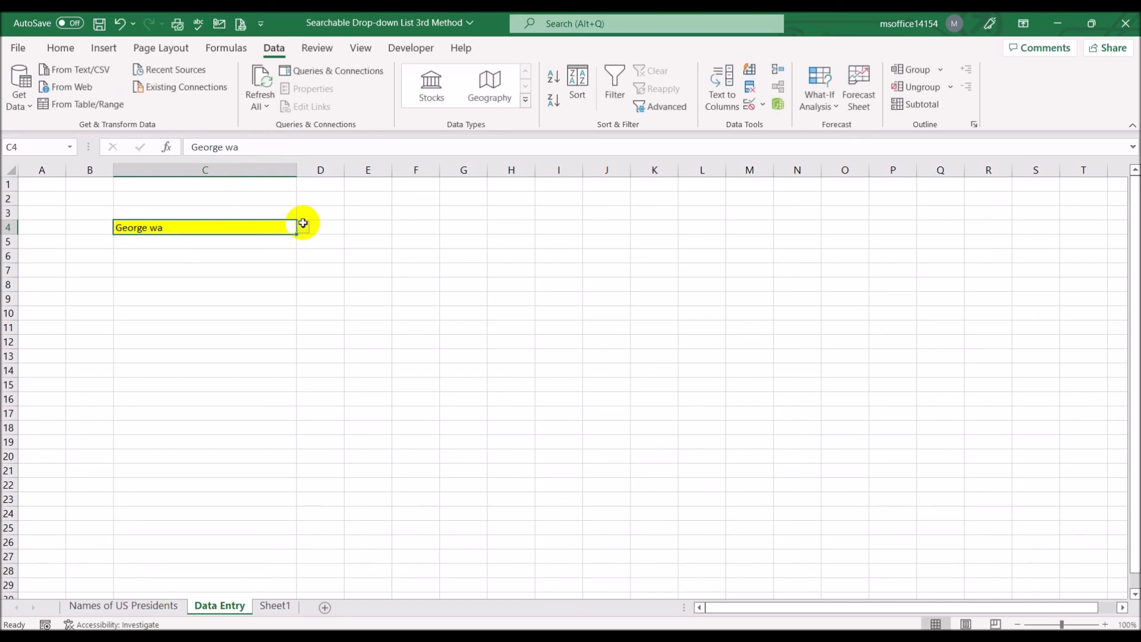
{"action": "left_click", "coordinate": [283, 150]}
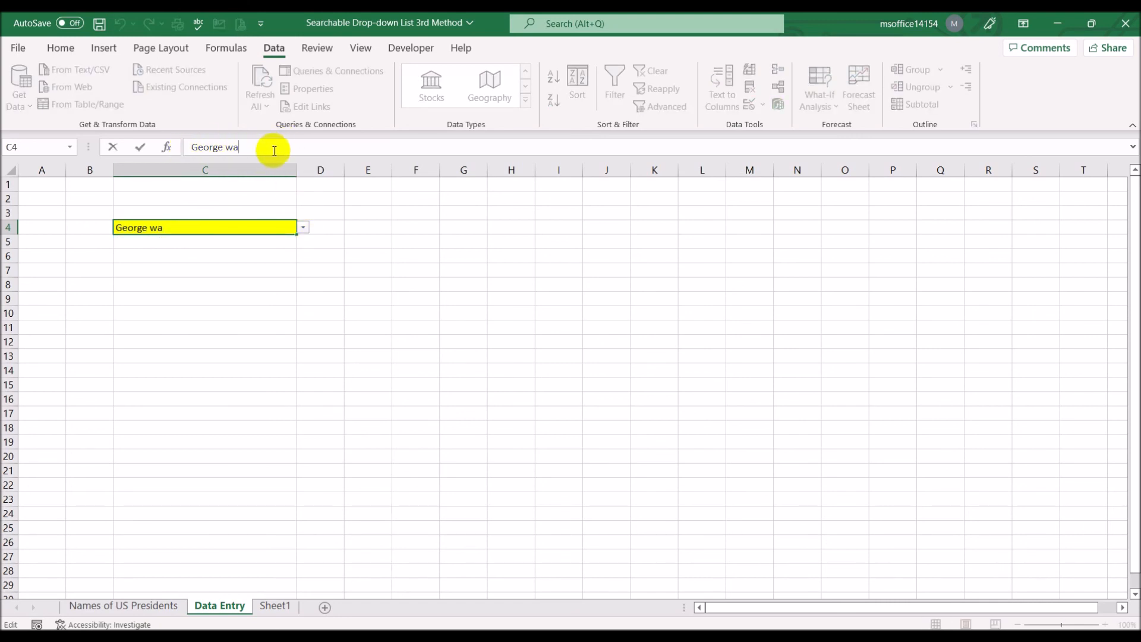
{"action": "left_click", "coordinate": [303, 228]}
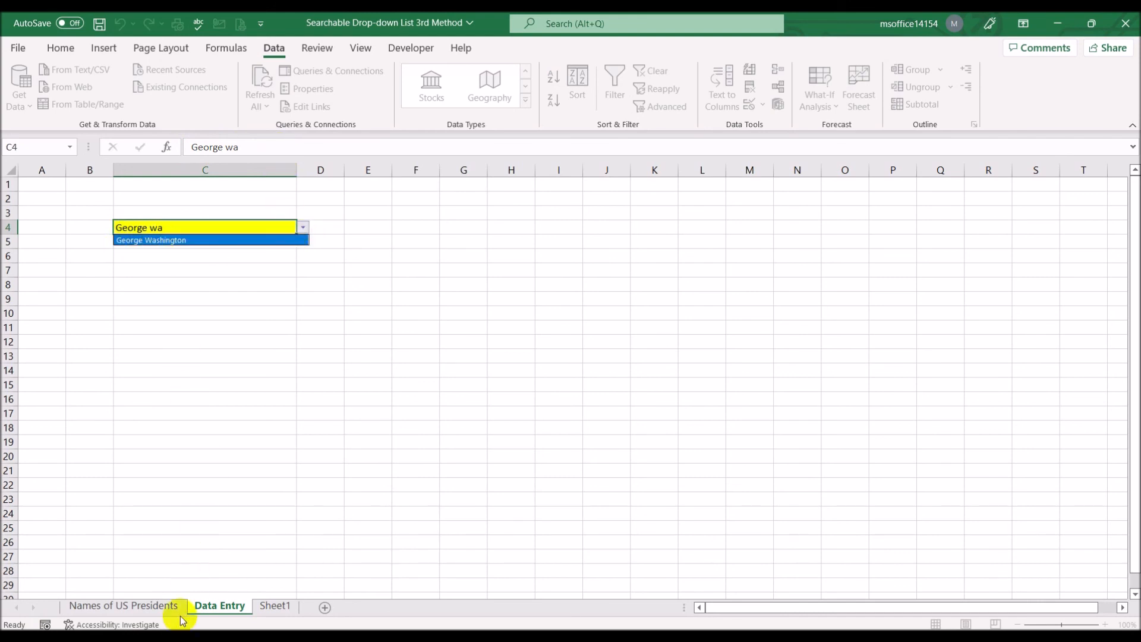
Step: Check the matches in column E of the Names of US Presidents sheet and return to Data Entry
{"action": "left_click", "coordinate": [158, 614]}
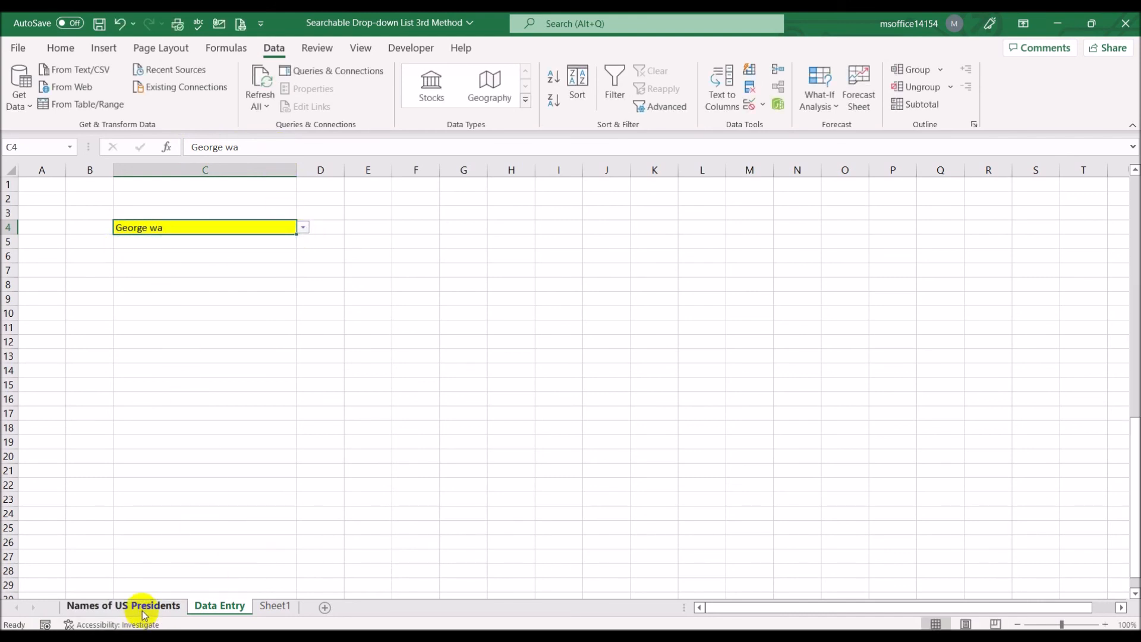
{"action": "left_click", "coordinate": [142, 606]}
{"action": "scroll", "coordinate": [386, 380], "scroll_direction": "up", "scroll_amount": 9}
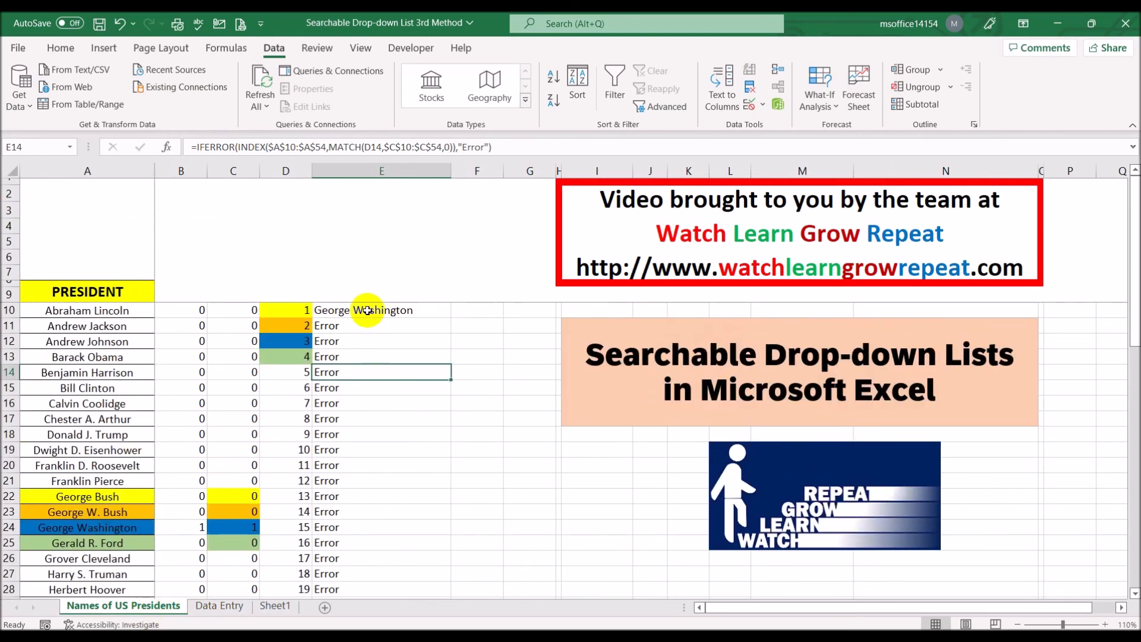
{"action": "left_click", "coordinate": [221, 605]}
Step: Shorten the C4 entry to "George w" and check the matches in column E of the Names of US Presidents sheet
{"action": "left_click", "coordinate": [258, 145]}
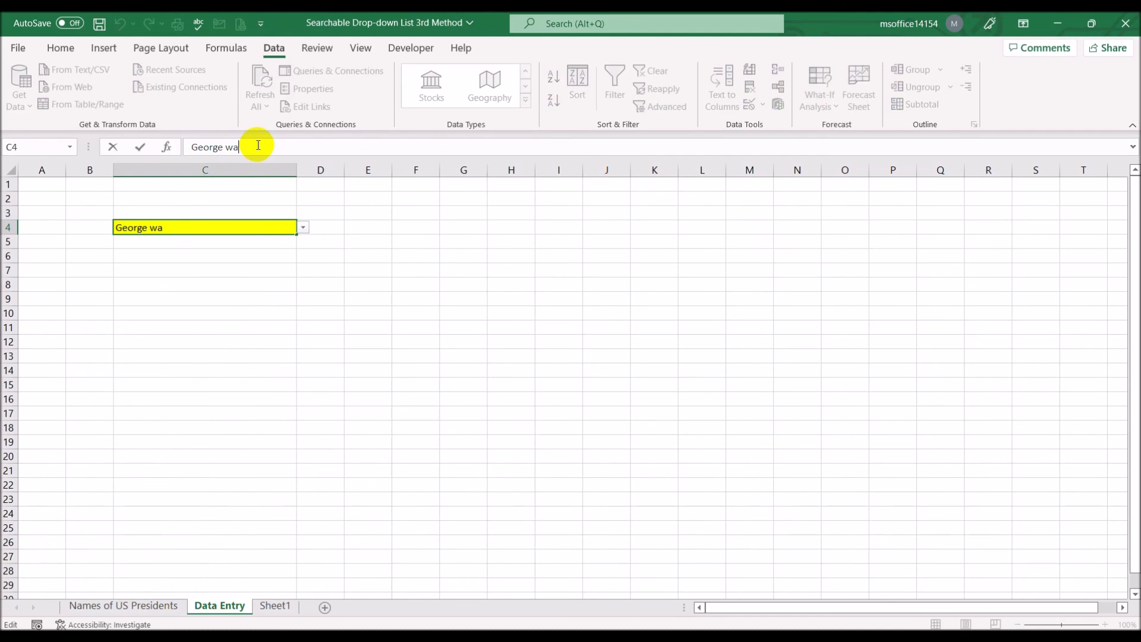
{"action": "key", "text": "BackSpace"}
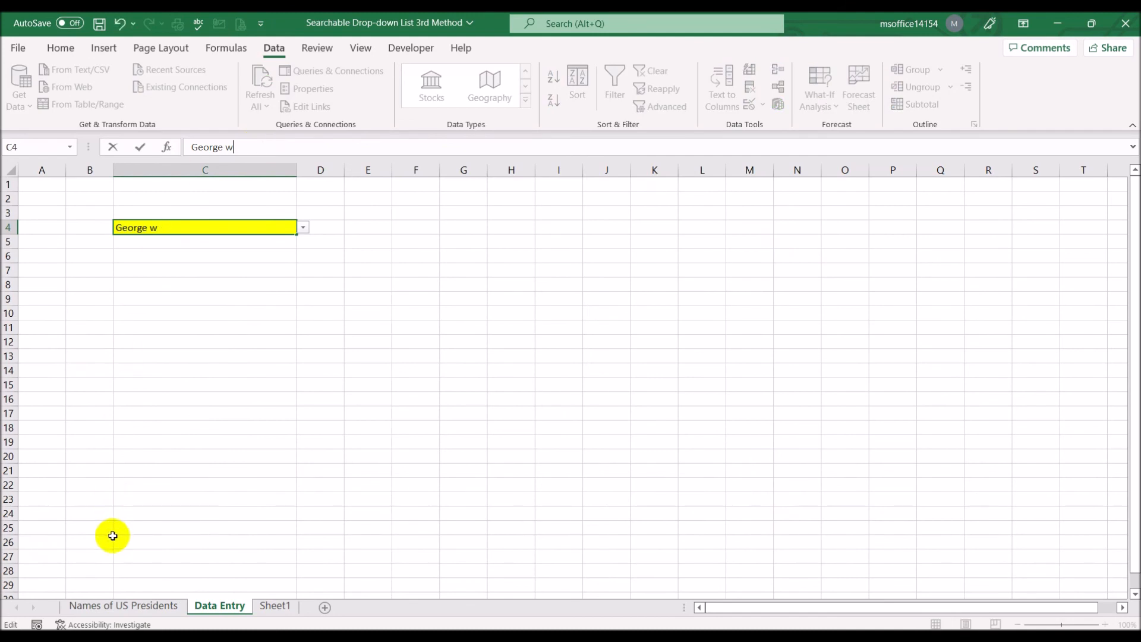
{"action": "left_click", "coordinate": [153, 605]}
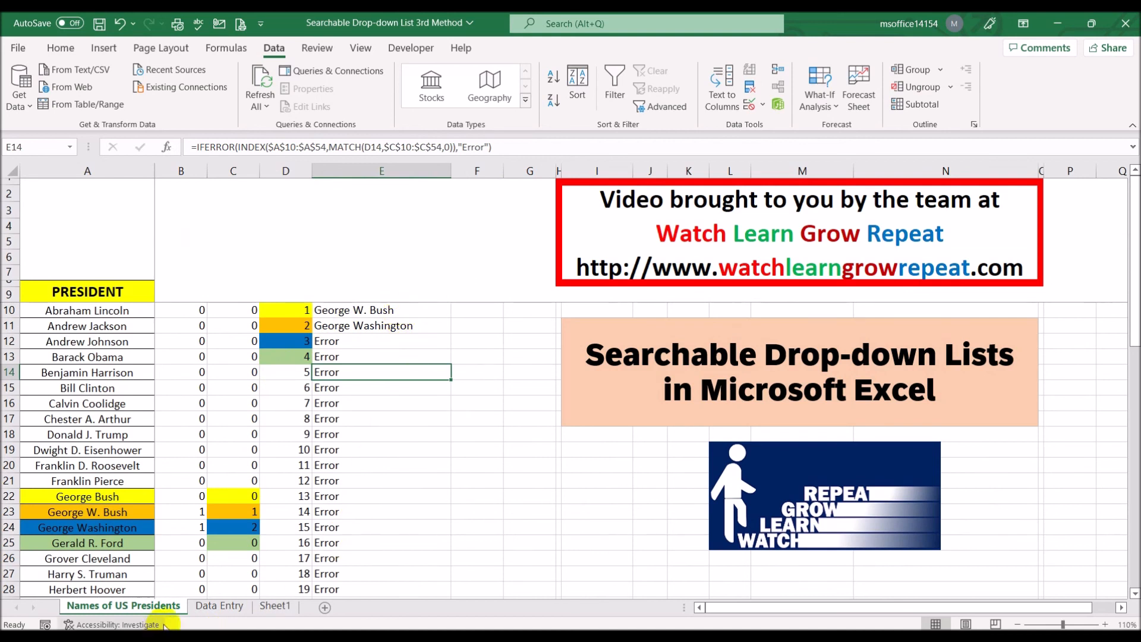
{"action": "left_click", "coordinate": [219, 606]}
Step: Shorten the Data Entry C4 entry to "George" and check the matches in column E of the Names of US Presidents sheet
{"action": "left_click", "coordinate": [258, 141]}
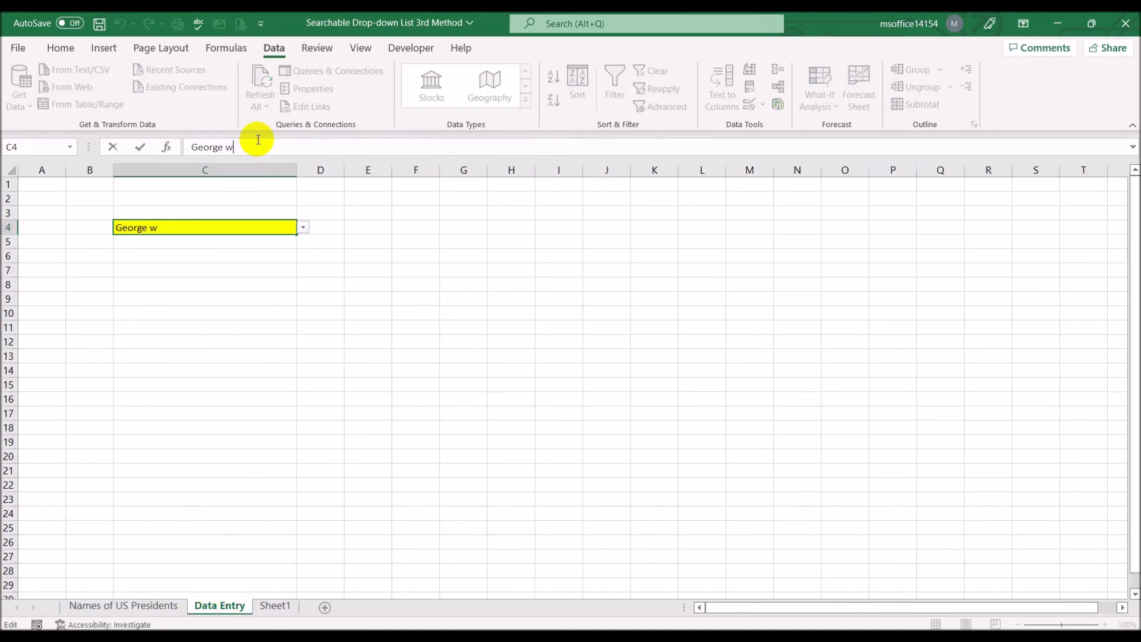
{"action": "key", "text": "BackSpace"}
{"action": "key", "text": "BackSpace"}
{"action": "key", "text": "Return"}
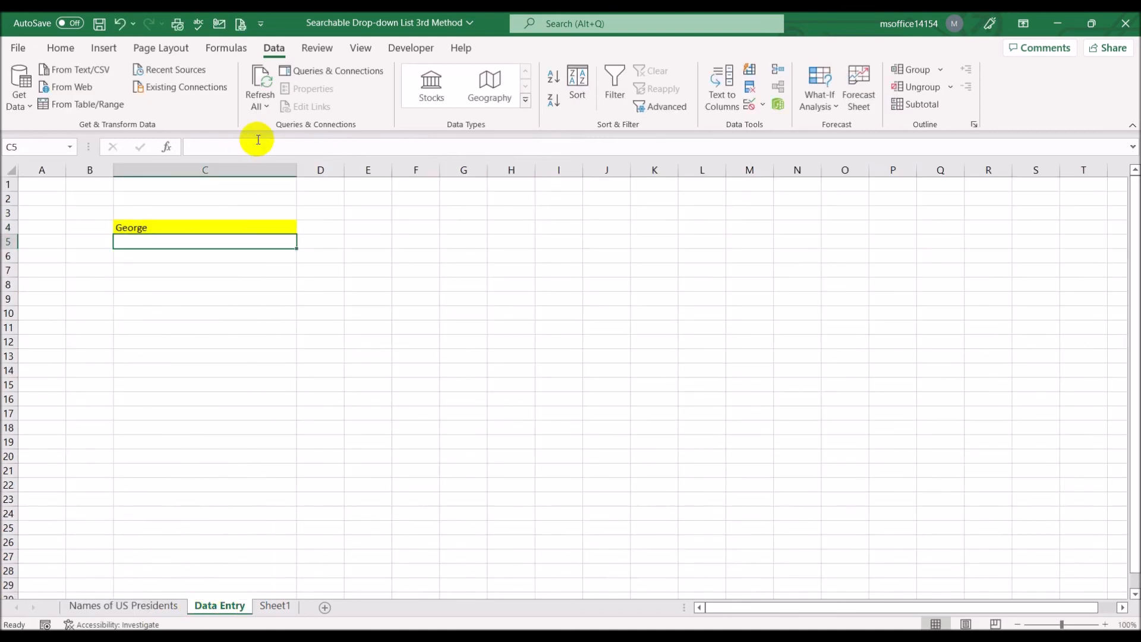
{"action": "left_click", "coordinate": [119, 603]}
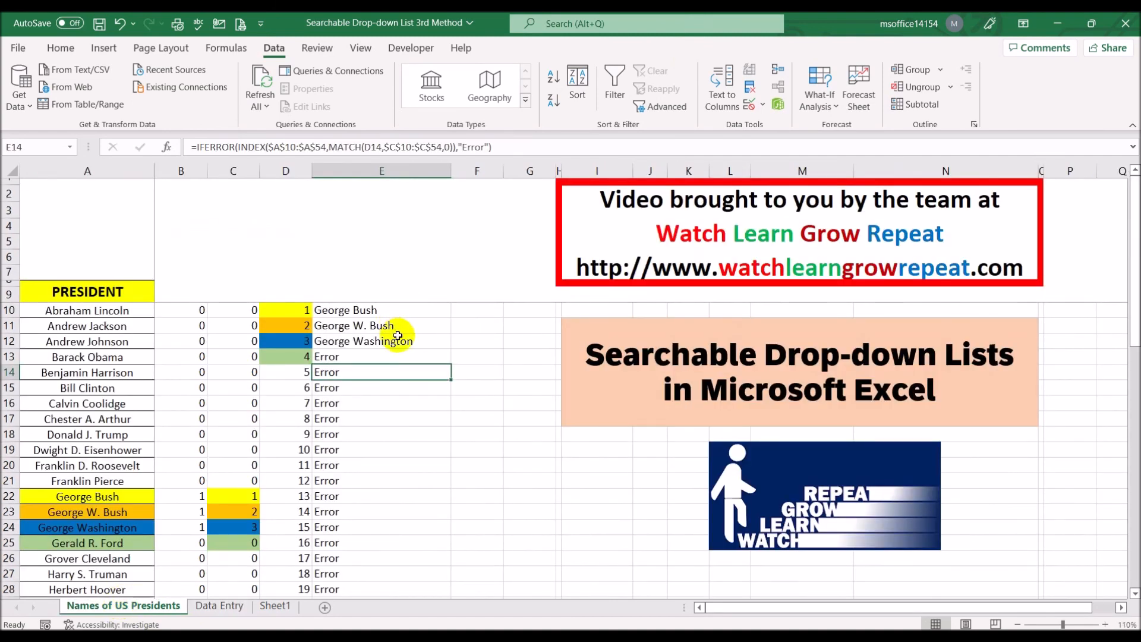
Step: Replace the Data Entry C4 entry with "D" and open its drop-down list to check the matches
{"action": "left_click", "coordinate": [219, 605]}
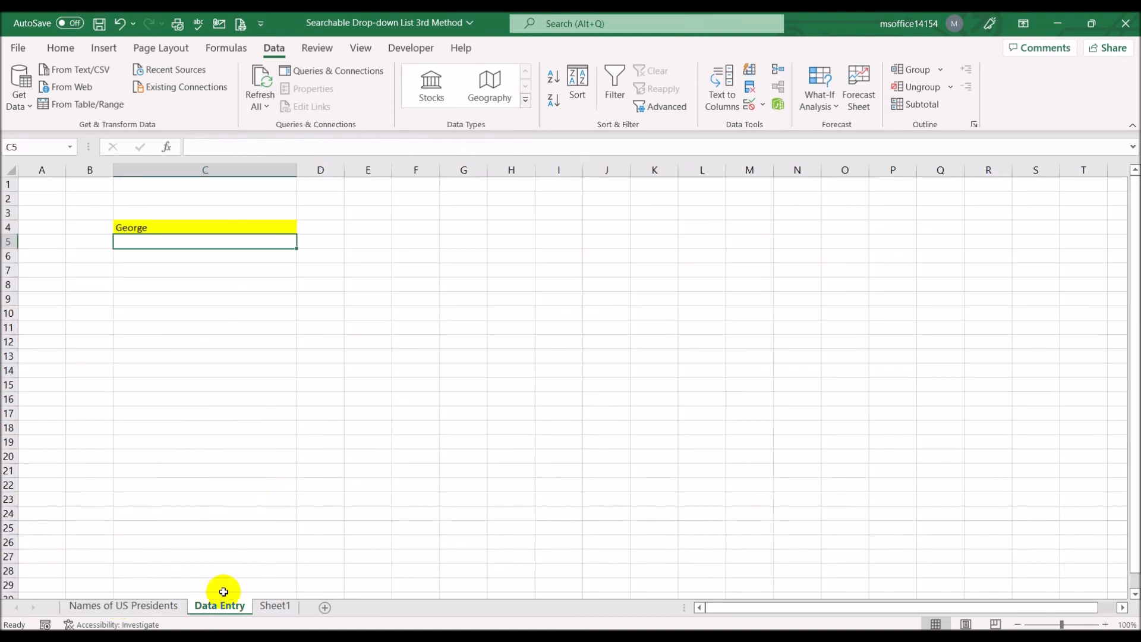
{"action": "left_click", "coordinate": [281, 227]}
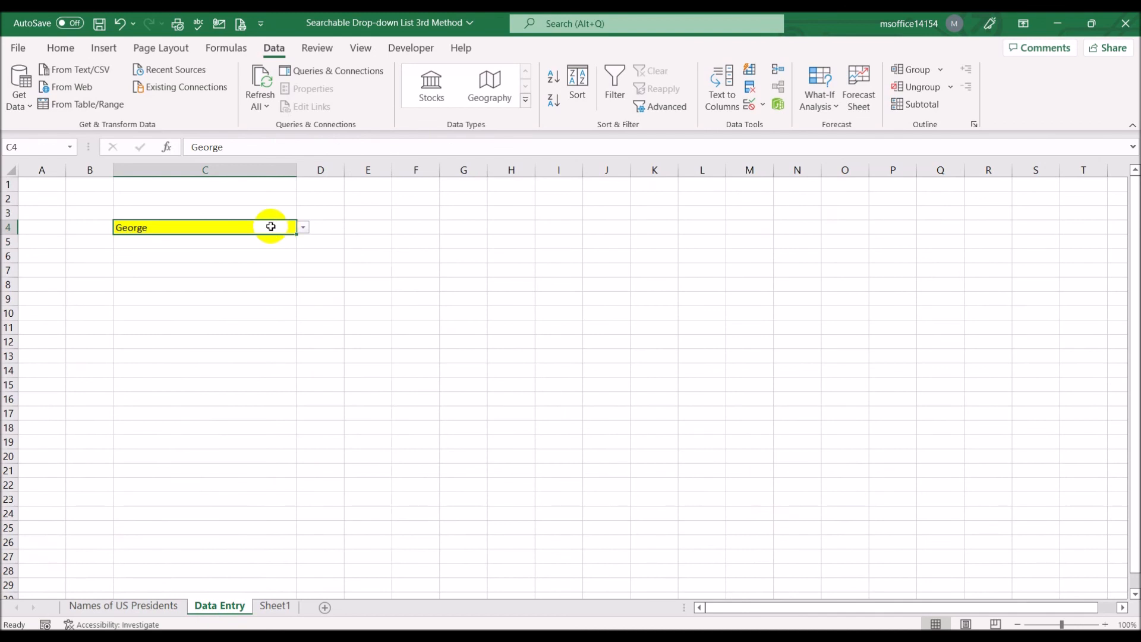
{"action": "type", "text": "D"}
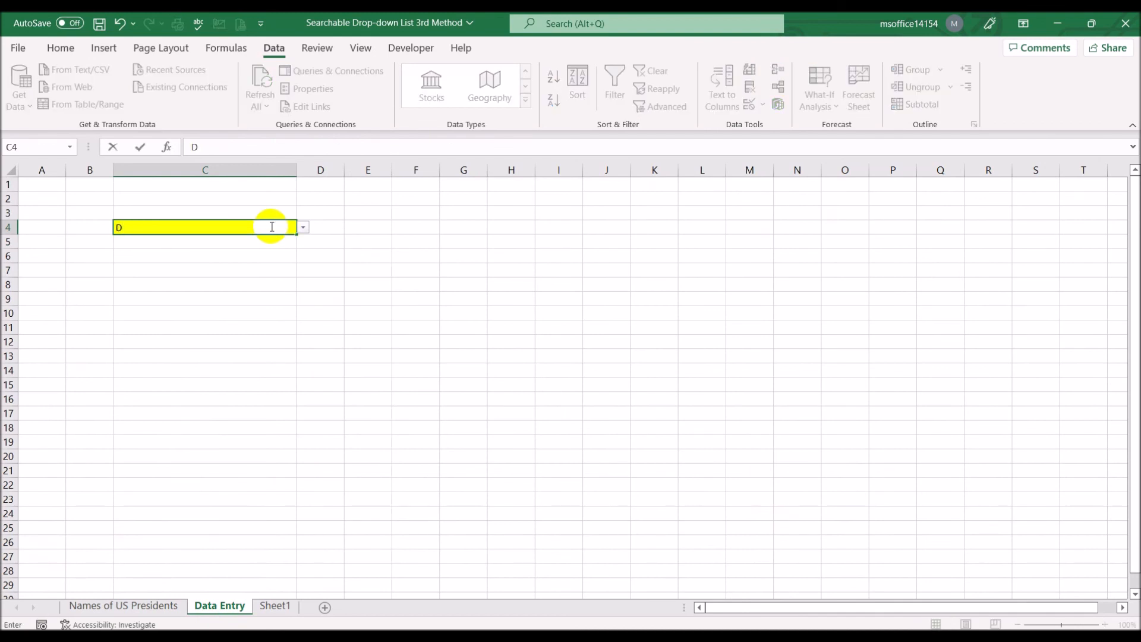
{"action": "left_click", "coordinate": [303, 228]}
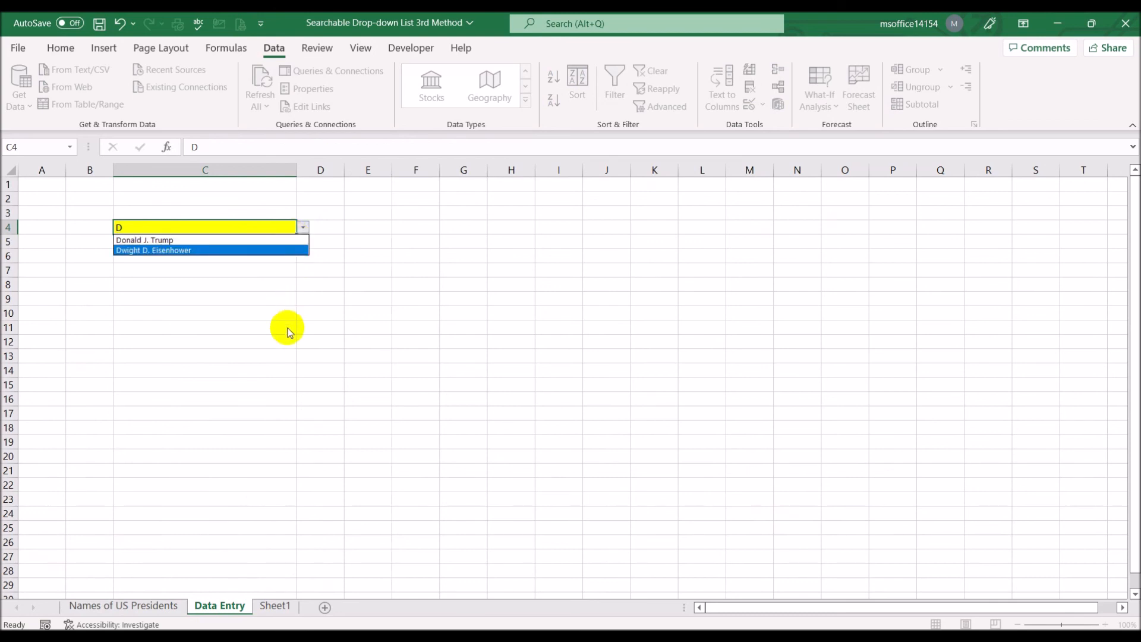
Step: Close the drop-down list, clear C4, and check the names in column E of the Names of US Presidents sheet
{"action": "key", "text": "Escape"}
{"action": "key", "text": "BackSpace"}
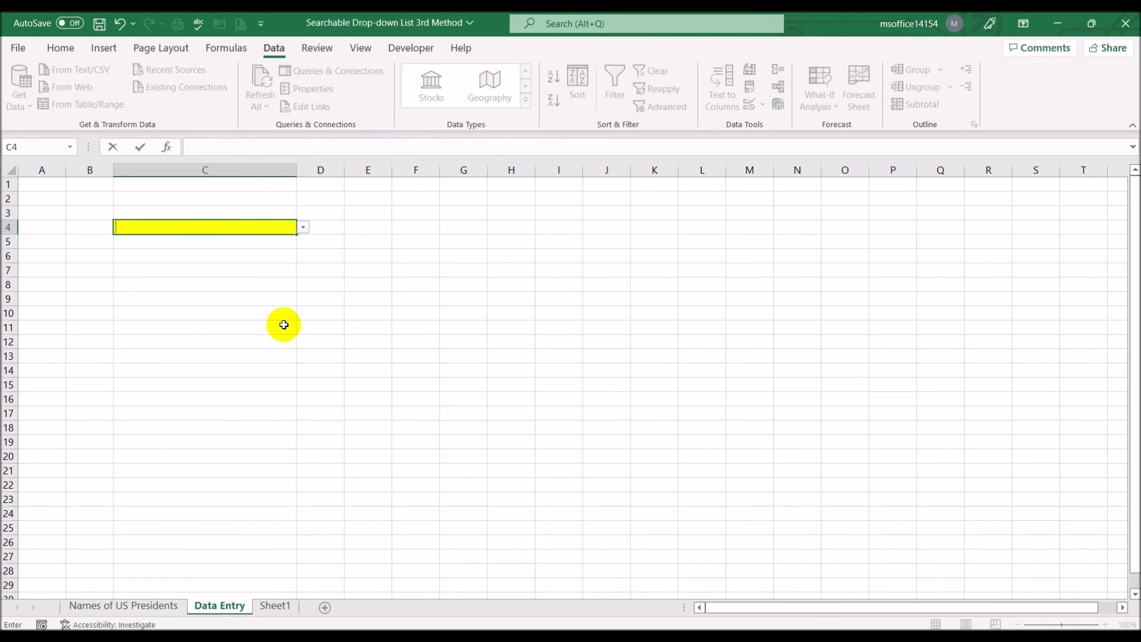
{"action": "left_click", "coordinate": [156, 605]}
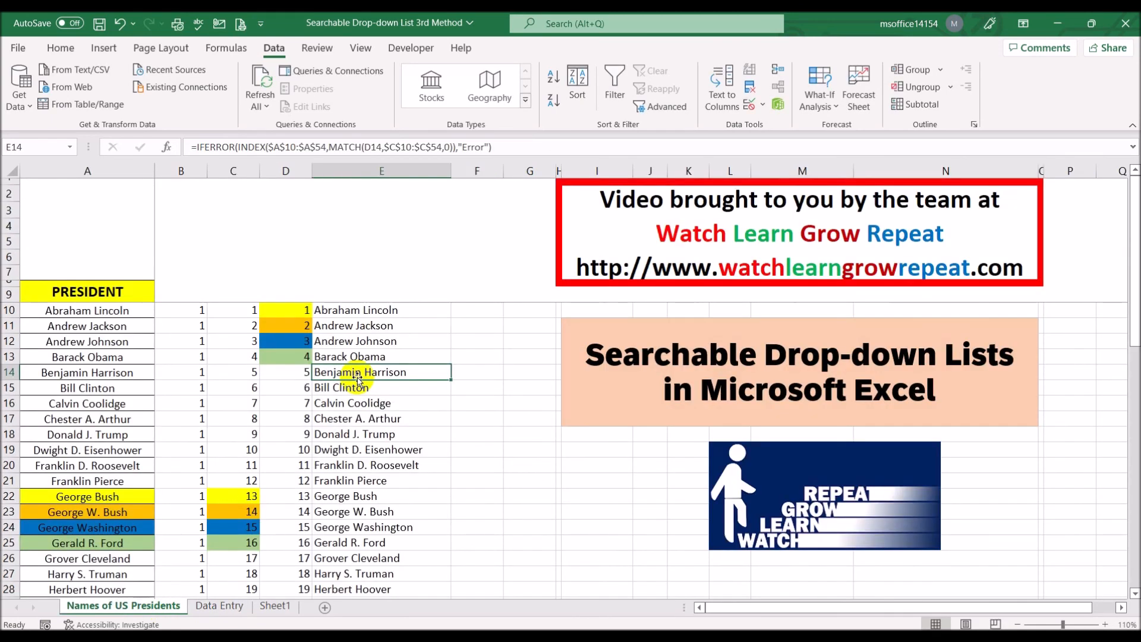